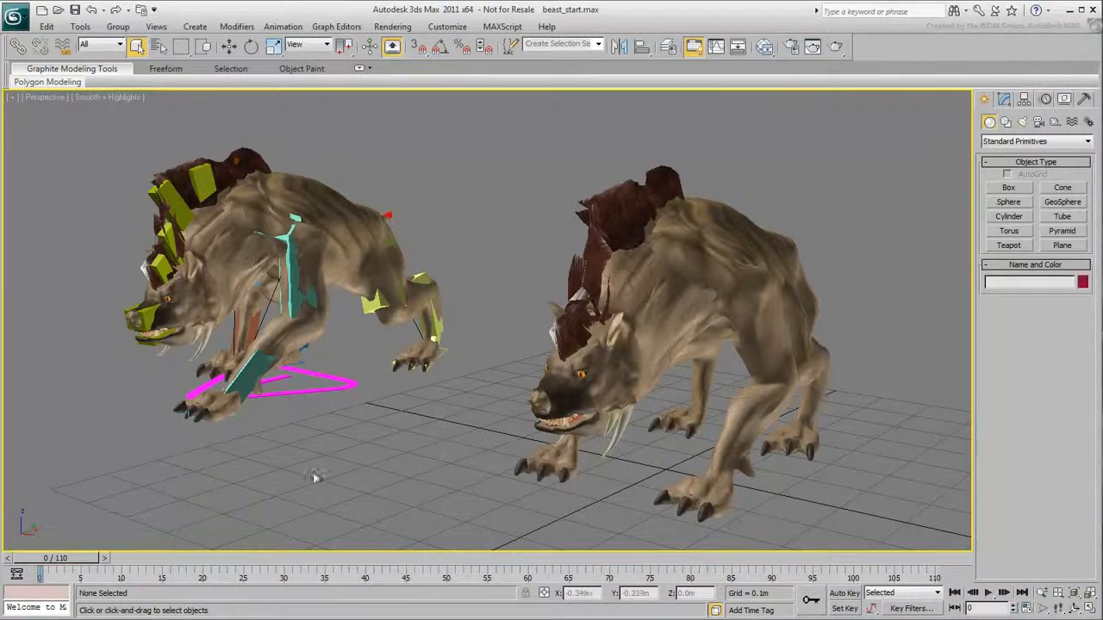
Preview the animation, return to frame 0, and hide the rigged beast together with all its rig objects.
{"action": "left_click_drag", "start_coordinate": [64, 558], "coordinate": [922, 576]}
{"action": "left_click", "coordinate": [955, 593]}
{"action": "left_click_drag", "start_coordinate": [462, 443], "coordinate": [41, 124]}
{"action": "right_click", "coordinate": [199, 250]}
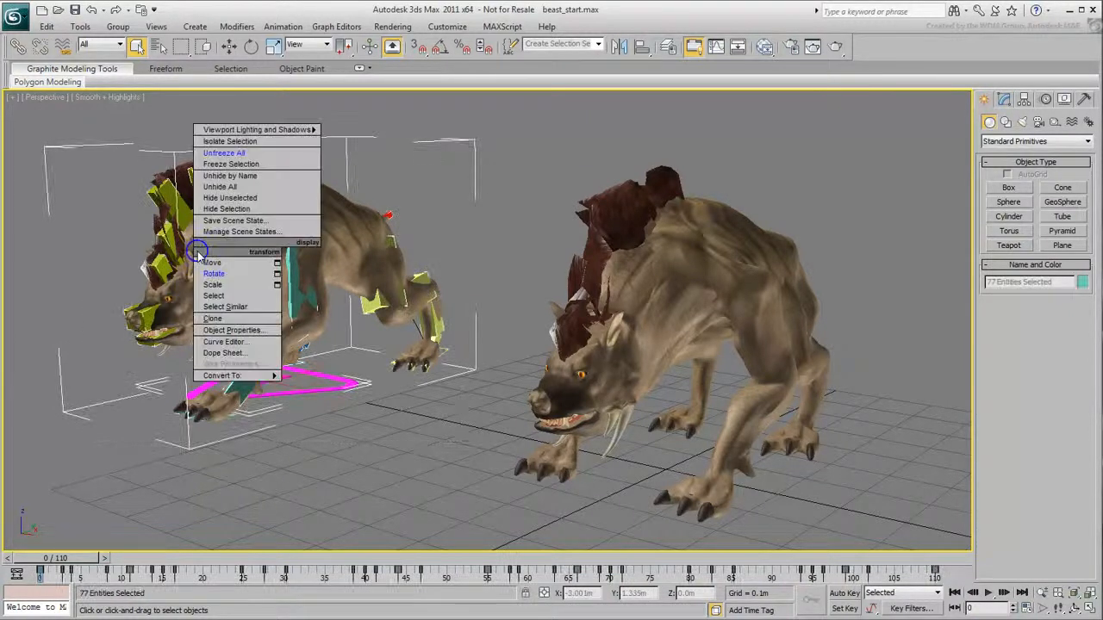
{"action": "left_click", "coordinate": [220, 213]}
Make the remaining myBeast mesh see-through and freeze it.
{"action": "key", "text": "z"}
{"action": "left_click", "coordinate": [459, 283]}
{"action": "key", "text": "alt+x"}
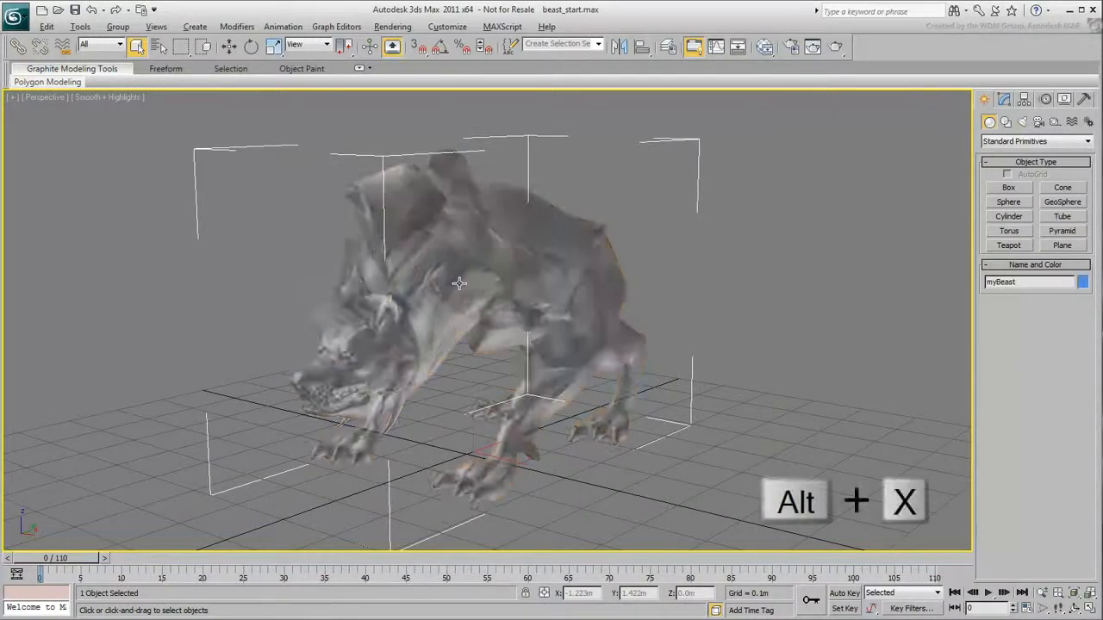
{"action": "right_click", "coordinate": [482, 244]}
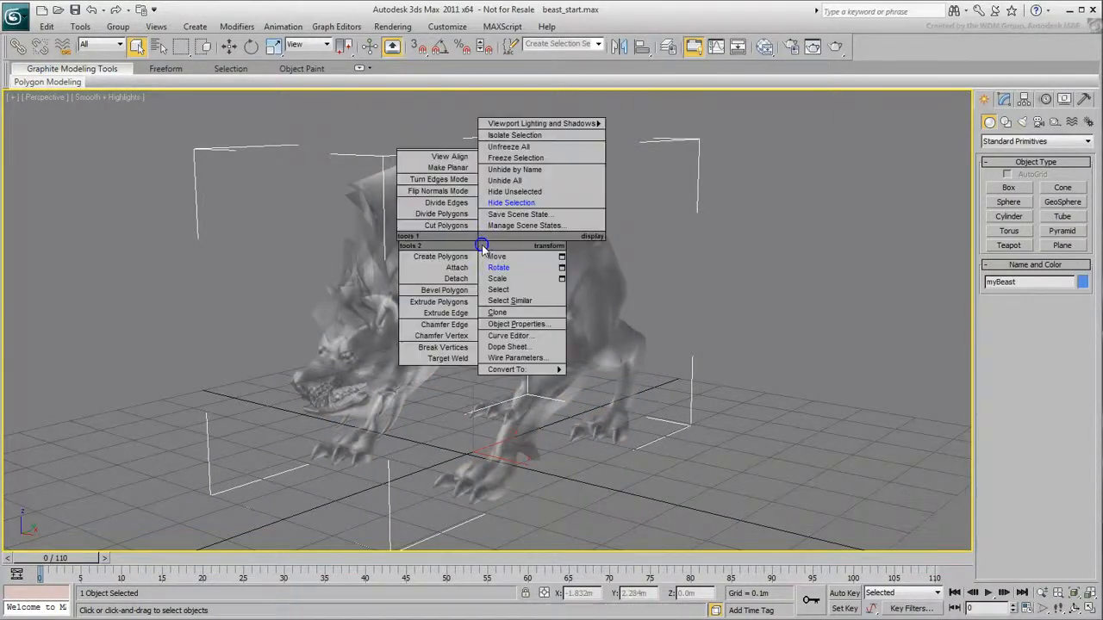
{"action": "left_click", "coordinate": [517, 159]}
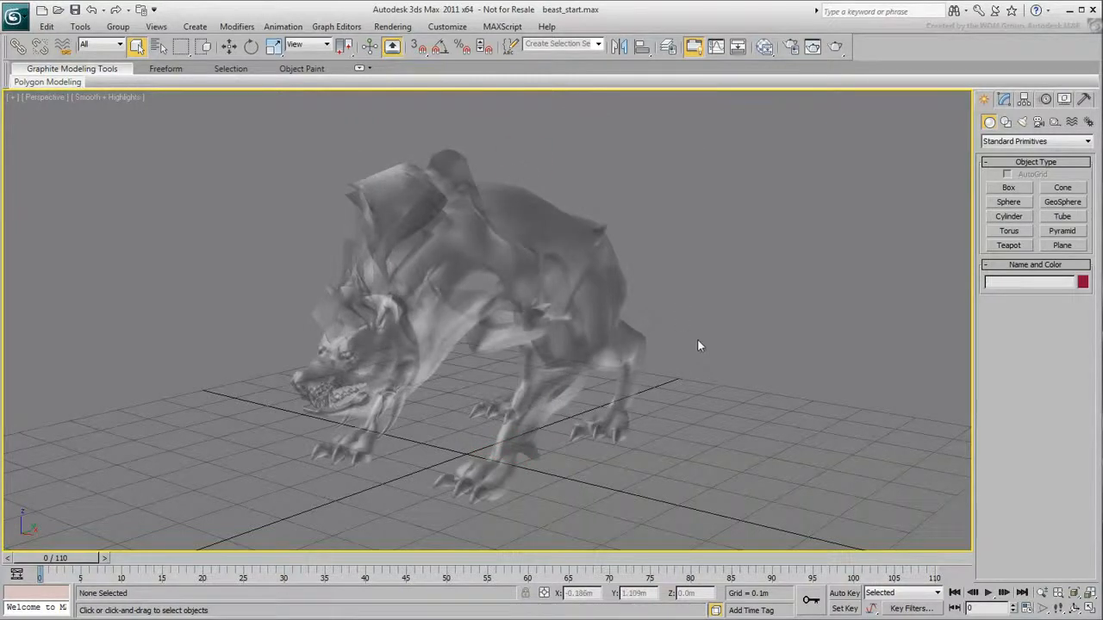
Create an empty CATParent, with no preset rig, at the grid origin beneath the beast, with a CATUnits ratio of about 0.266.
{"action": "left_click", "coordinate": [1054, 122]}
{"action": "left_click", "coordinate": [1019, 142]}
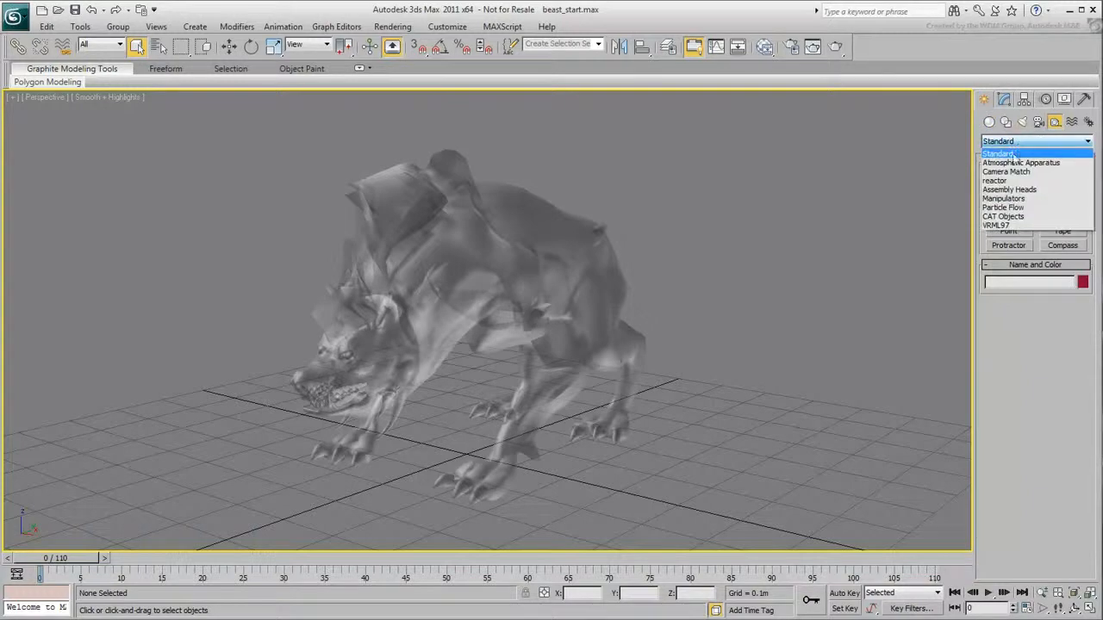
{"action": "left_click", "coordinate": [1020, 216]}
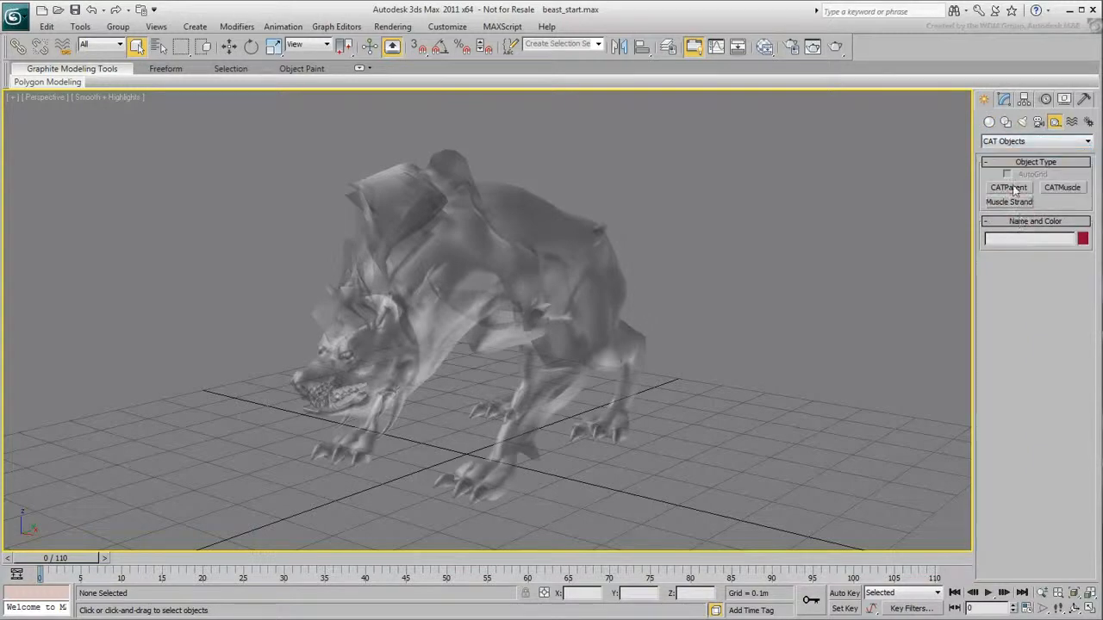
{"action": "left_click", "coordinate": [1012, 188]}
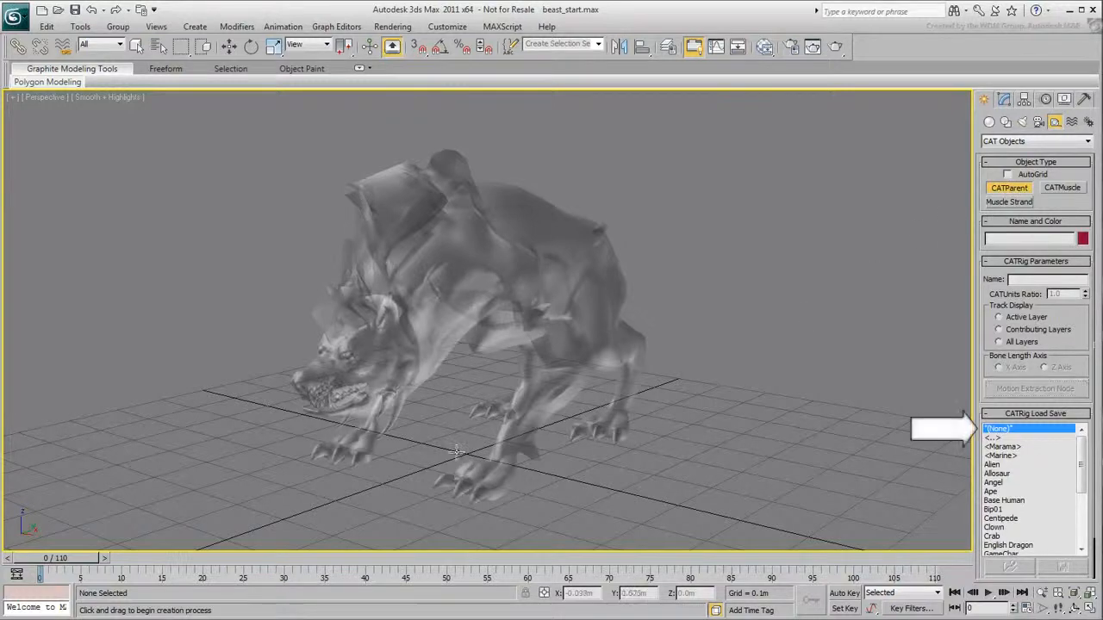
{"action": "left_click_drag", "start_coordinate": [464, 455], "coordinate": [568, 382]}
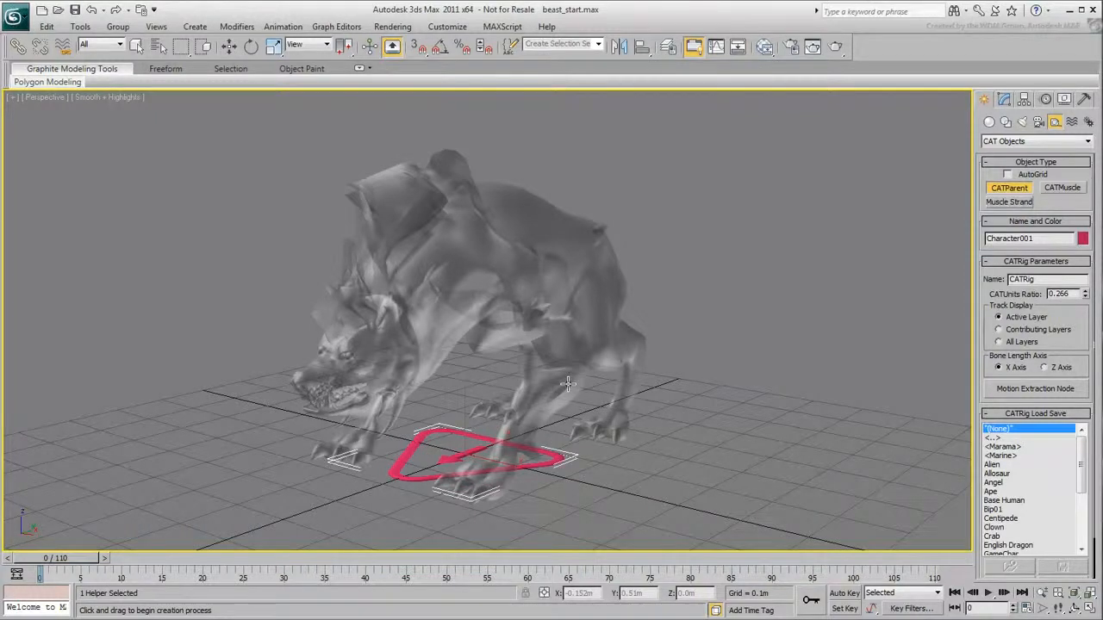
Name the CAT rig myBeast_.
{"action": "left_click_drag", "start_coordinate": [1050, 279], "coordinate": [980, 275]}
{"action": "type", "text": "myBeast"}
{"action": "key", "text": "Return"}
{"action": "middle_click_drag", "start_coordinate": [722, 312], "coordinate": [726, 322]}
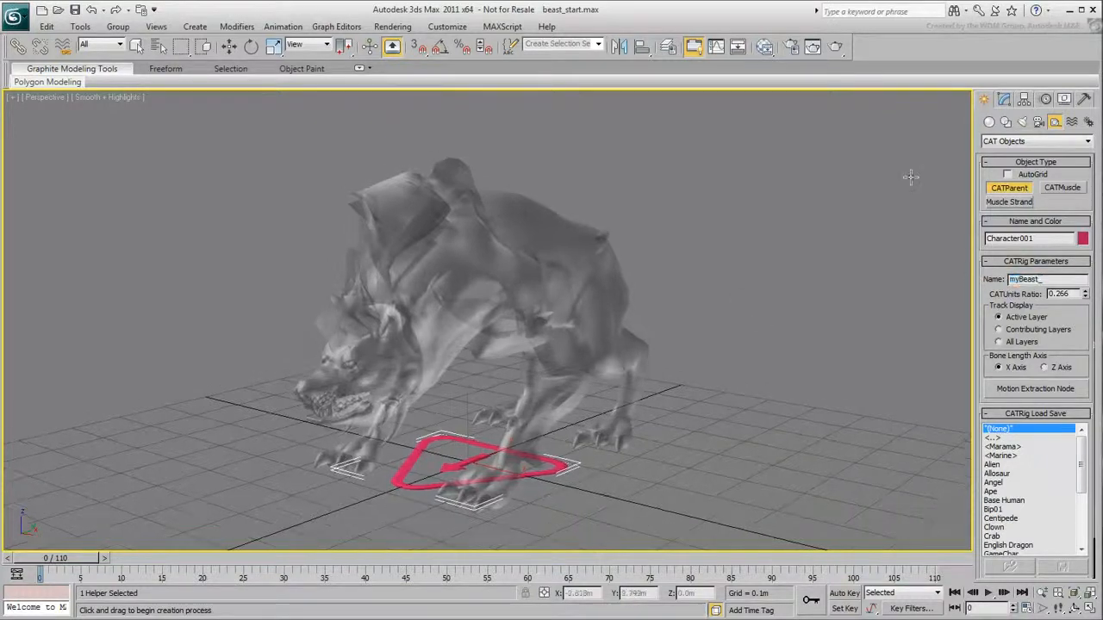
Center the CATParent on the world origin by setting its X, Y and Z position to 0.
{"action": "left_click", "coordinate": [1003, 98]}
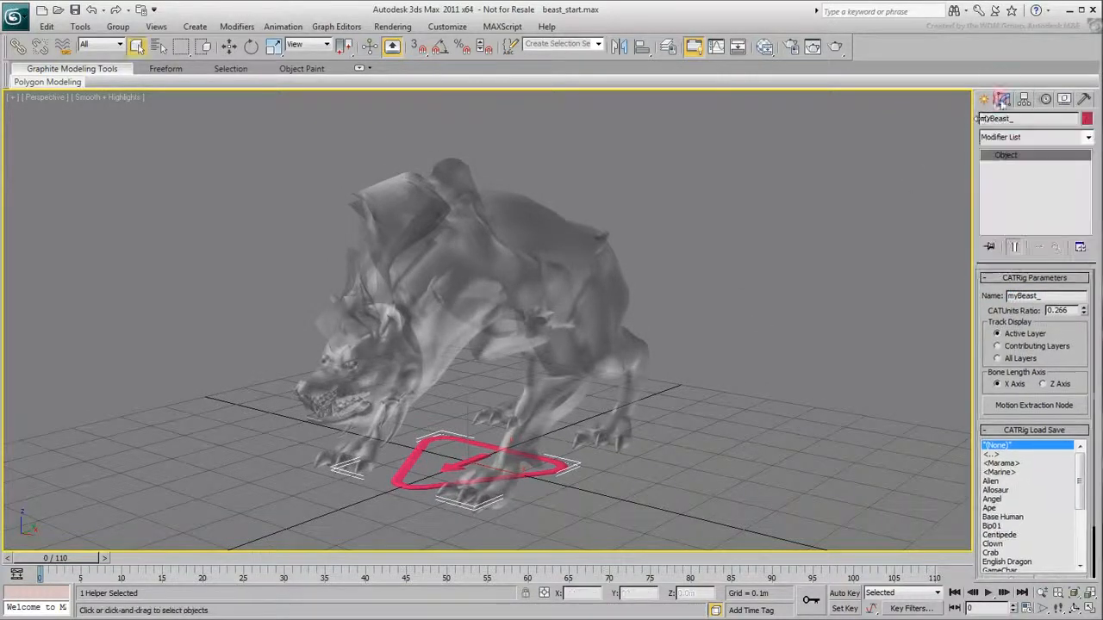
{"action": "right_click", "coordinate": [798, 280]}
{"action": "left_click", "coordinate": [810, 288]}
{"action": "right_click", "coordinate": [606, 595]}
{"action": "right_click", "coordinate": [663, 593]}
{"action": "right_click", "coordinate": [718, 593]}
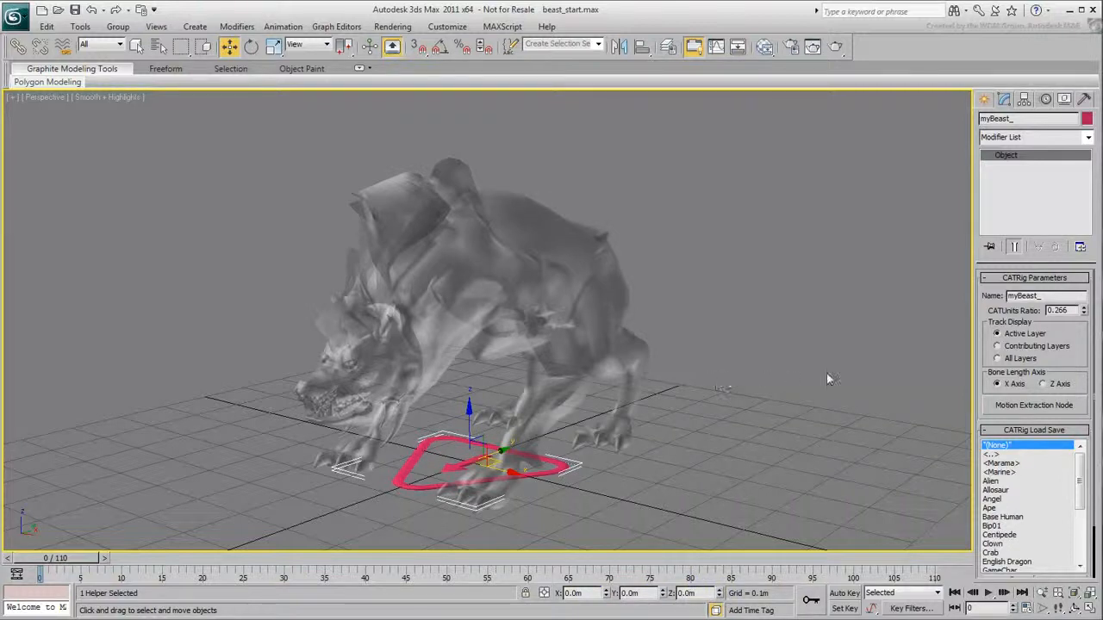
Widen the command panel to two columns and create a pelvis hub for the rig.
{"action": "left_click", "coordinate": [953, 373]}
{"action": "left_click_drag", "start_coordinate": [953, 374], "coordinate": [920, 379]}
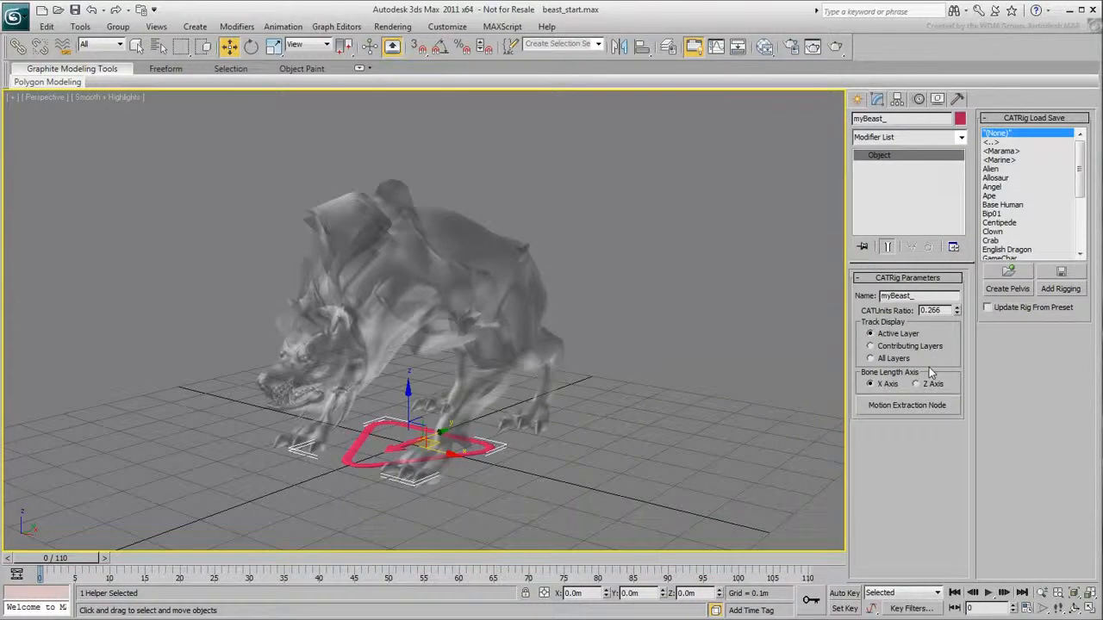
{"action": "left_click", "coordinate": [1006, 289]}
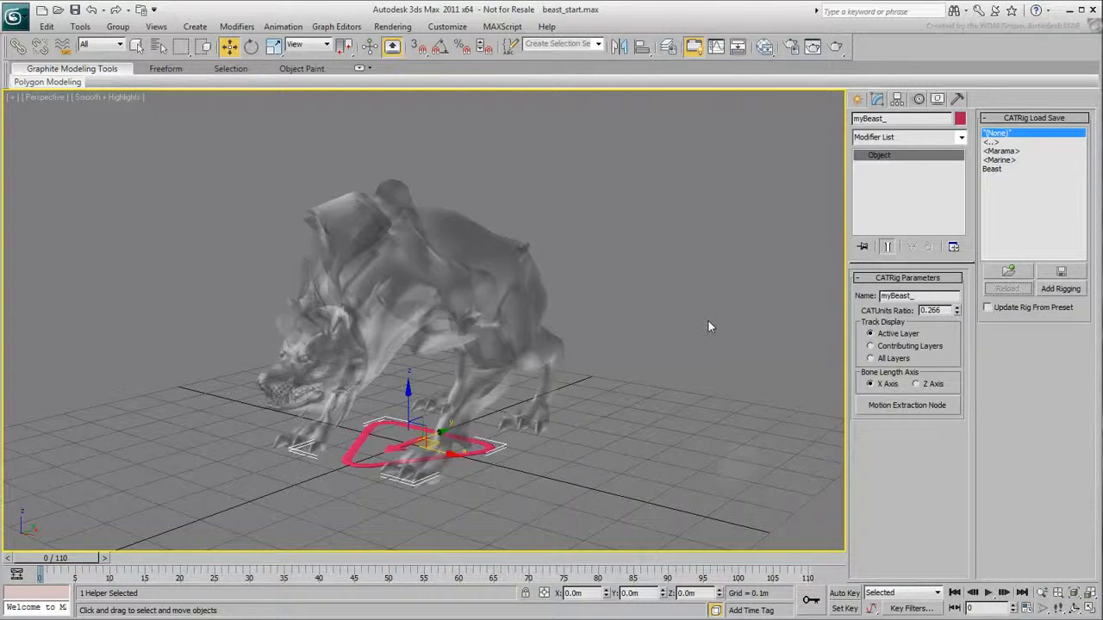
{"action": "key", "text": "grave"}
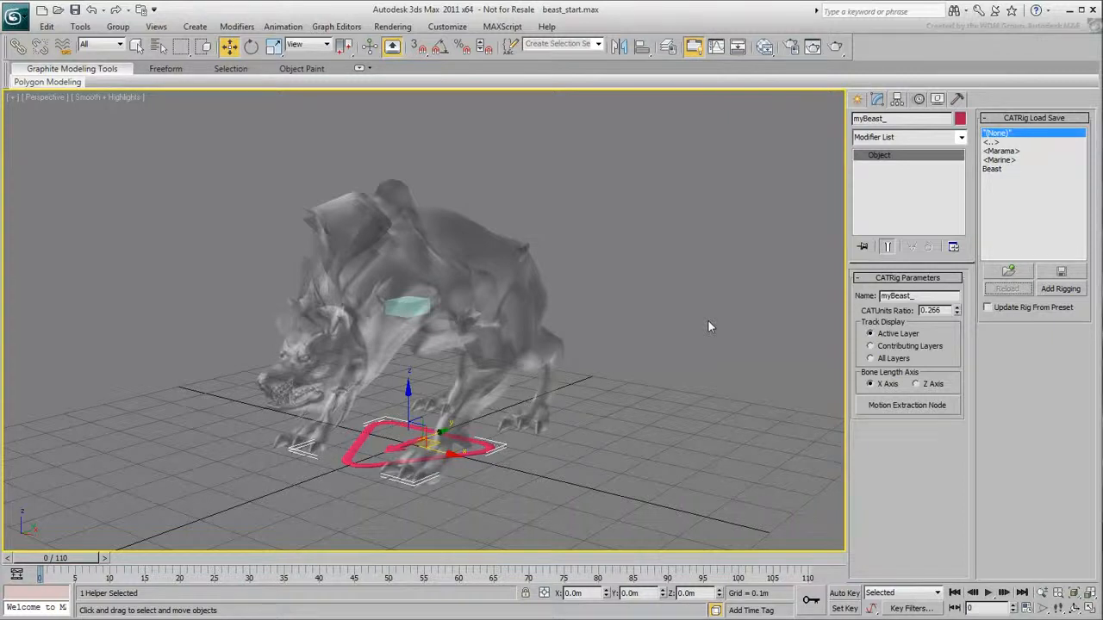
Name the new hub Pelvis and reselect it to refresh its object name.
{"action": "left_click", "coordinate": [403, 308]}
{"action": "key", "text": "BackSpace"}
{"action": "type", "text": "Pelvi"}
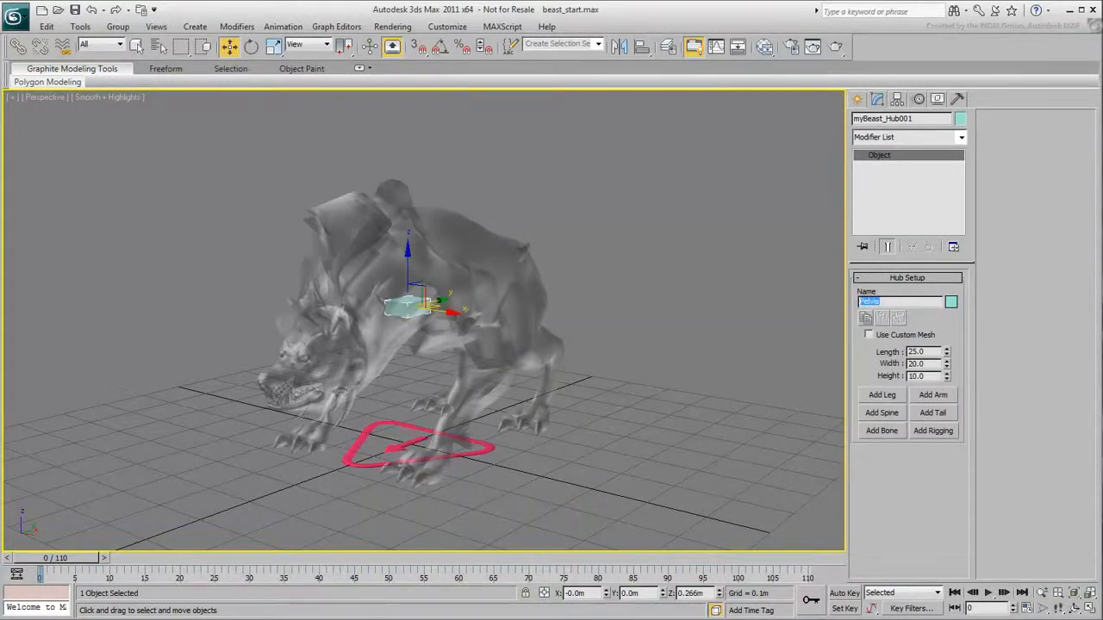
{"action": "type", "text": "s"}
{"action": "key", "text": "Return"}
{"action": "middle_click_drag", "start_coordinate": [720, 337], "coordinate": [649, 337], "text": "alt"}
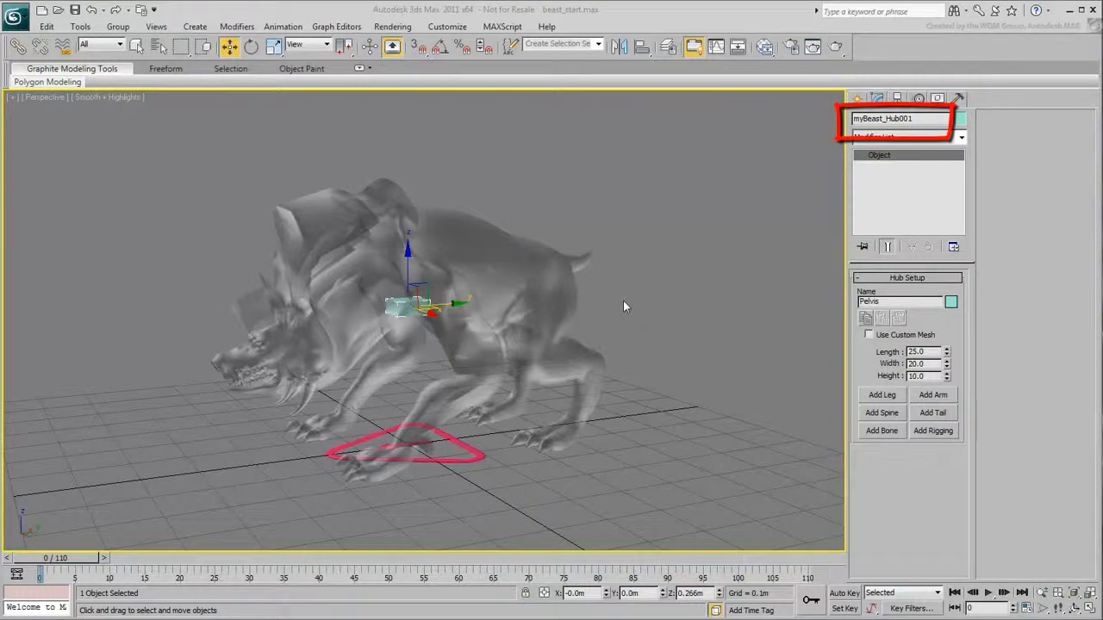
{"action": "left_click", "coordinate": [636, 303]}
{"action": "left_click", "coordinate": [420, 307]}
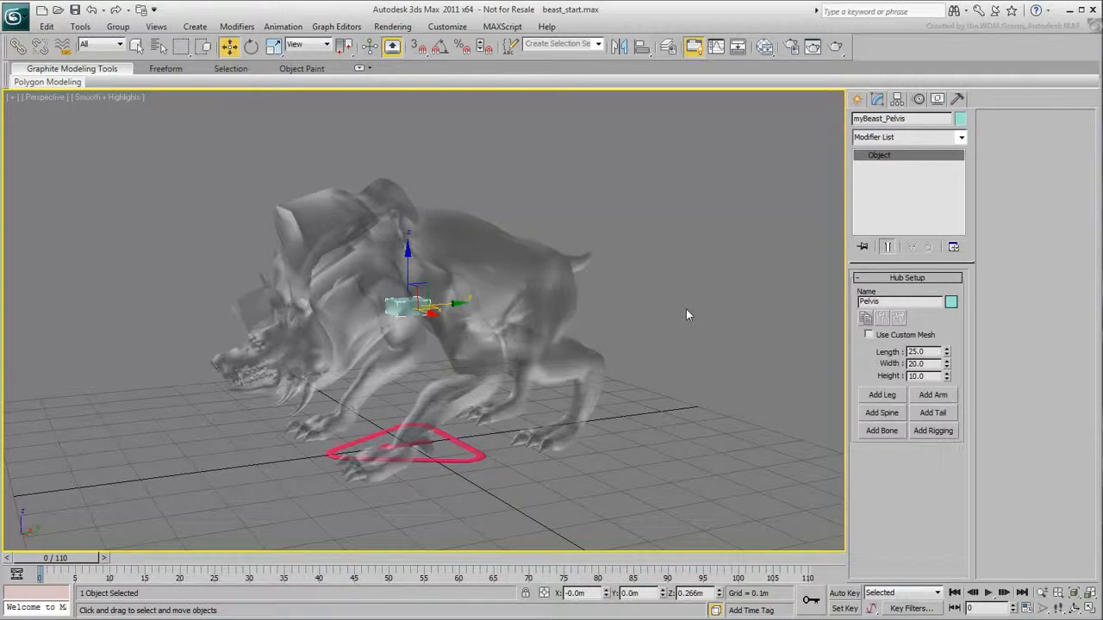
Move the pelvis into the beast's hips at about Y 0.254 m and Z 0.291 m, and tilt it to about -29 degrees in Y.
{"action": "left_click_drag", "start_coordinate": [424, 288], "coordinate": [550, 276]}
{"action": "middle_click_drag", "start_coordinate": [612, 387], "coordinate": [569, 352], "text": "alt"}
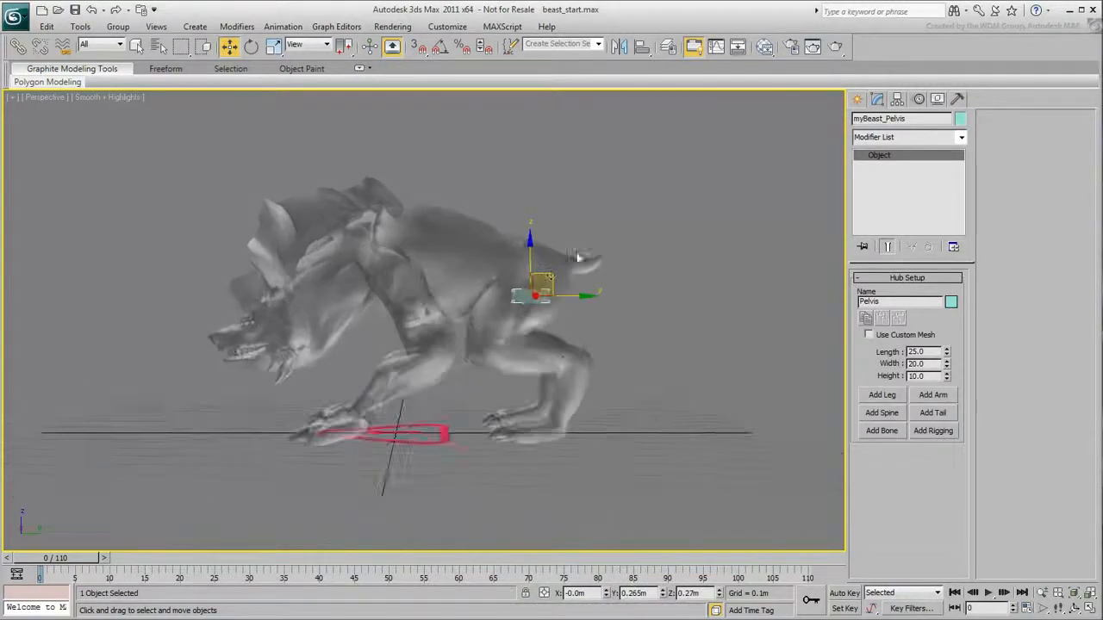
{"action": "left_click_drag", "start_coordinate": [543, 278], "coordinate": [536, 263]}
{"action": "right_click", "coordinate": [620, 271]}
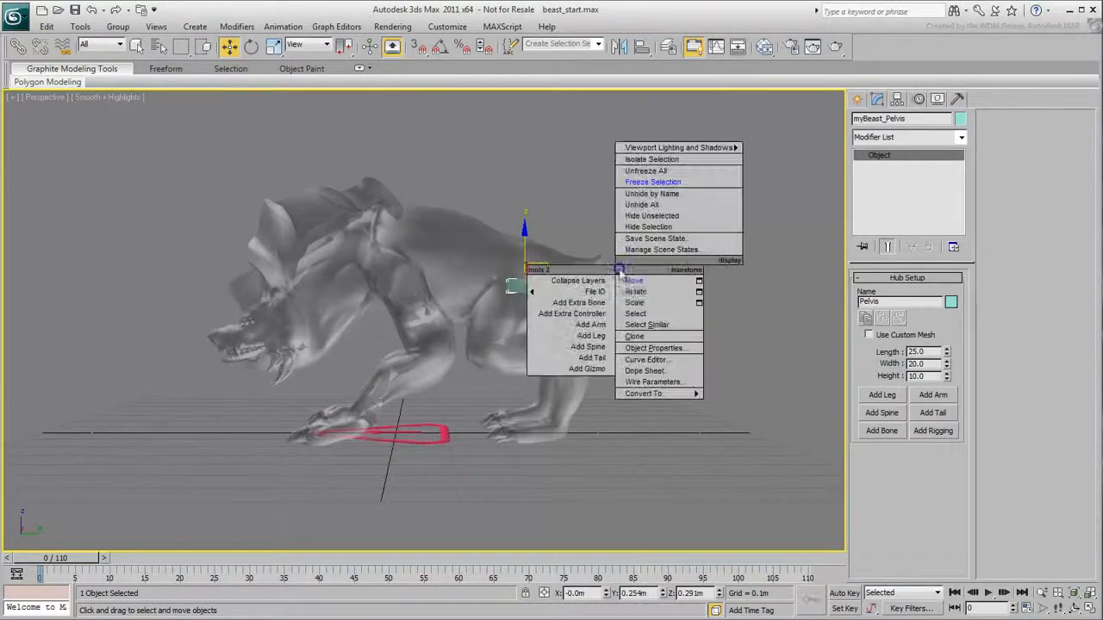
{"action": "left_click", "coordinate": [635, 292]}
{"action": "left_click_drag", "start_coordinate": [572, 268], "coordinate": [543, 187]}
{"action": "middle_click_drag", "start_coordinate": [600, 321], "coordinate": [594, 340], "text": "alt"}
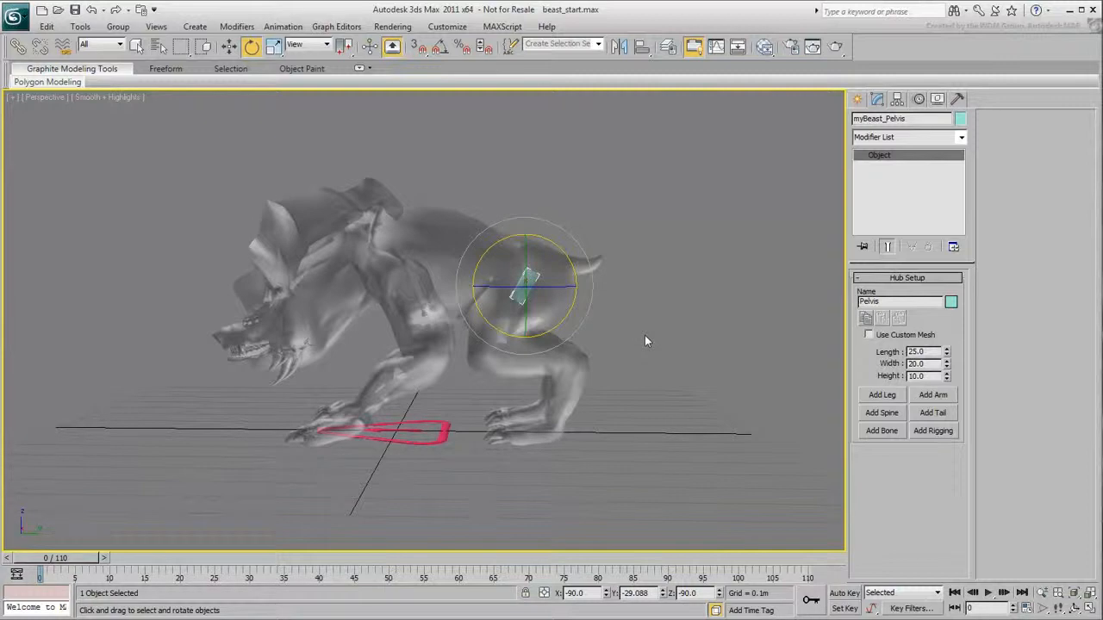
Resize the pelvis to about 44.25 long, 56.85 wide and 43.8 high, and refine its tilt to about -25 degrees in Y.
{"action": "left_click_drag", "start_coordinate": [946, 352], "coordinate": [945, 225]}
{"action": "middle_click_drag", "start_coordinate": [517, 363], "coordinate": [615, 388], "text": "alt"}
{"action": "left_click_drag", "start_coordinate": [946, 367], "coordinate": [946, 374]}
{"action": "middle_click_drag", "start_coordinate": [629, 384], "coordinate": [556, 375], "text": "alt"}
{"action": "left_click_drag", "start_coordinate": [946, 375], "coordinate": [944, 143]}
{"action": "middle_click_drag", "start_coordinate": [519, 436], "coordinate": [531, 326], "text": "alt"}
{"action": "left_click_drag", "start_coordinate": [534, 325], "coordinate": [597, 411]}
{"action": "middle_click_drag", "start_coordinate": [619, 438], "coordinate": [681, 444], "text": "alt"}
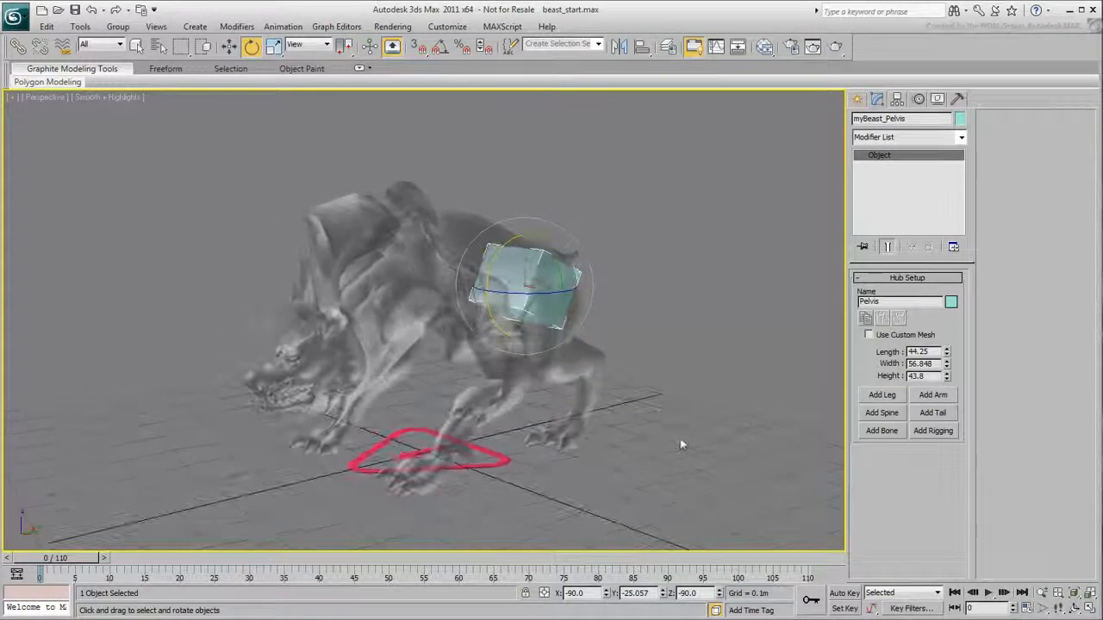
Add a leg to the pelvis and set its number of bones to 3.
{"action": "left_click", "coordinate": [881, 394]}
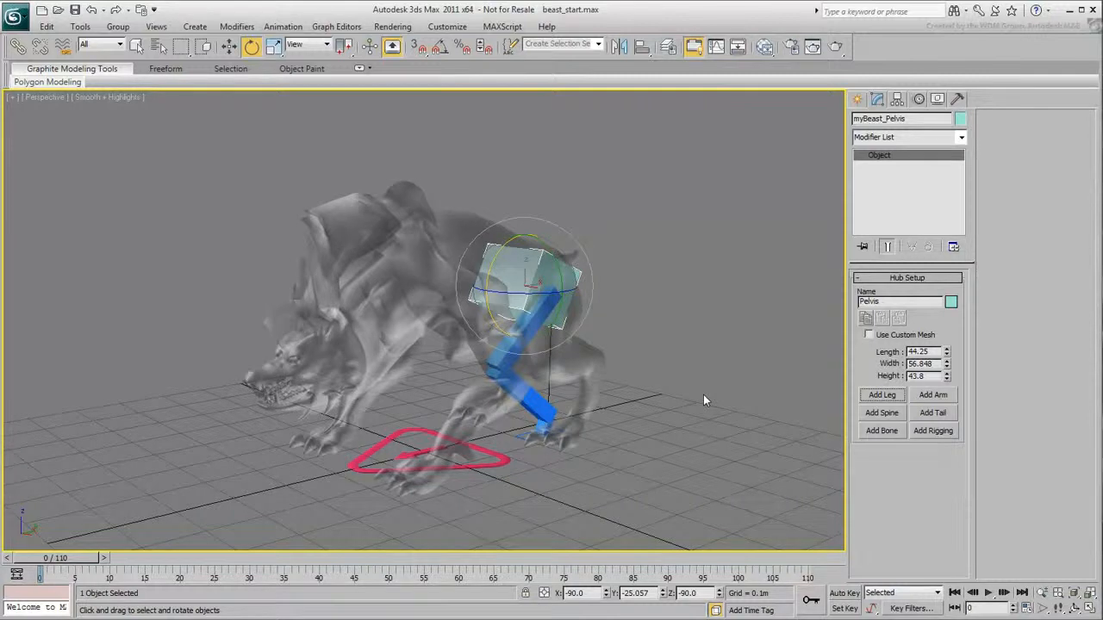
{"action": "left_click", "coordinate": [517, 345]}
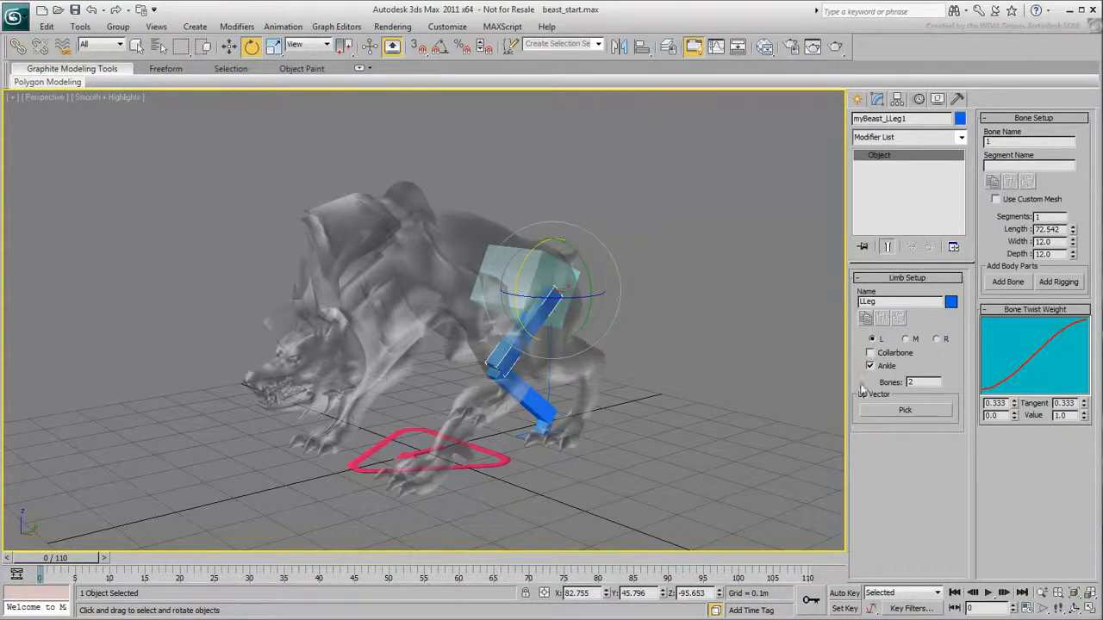
{"action": "double_click", "coordinate": [924, 382]}
{"action": "type", "text": "3"}
{"action": "key", "text": "Return"}
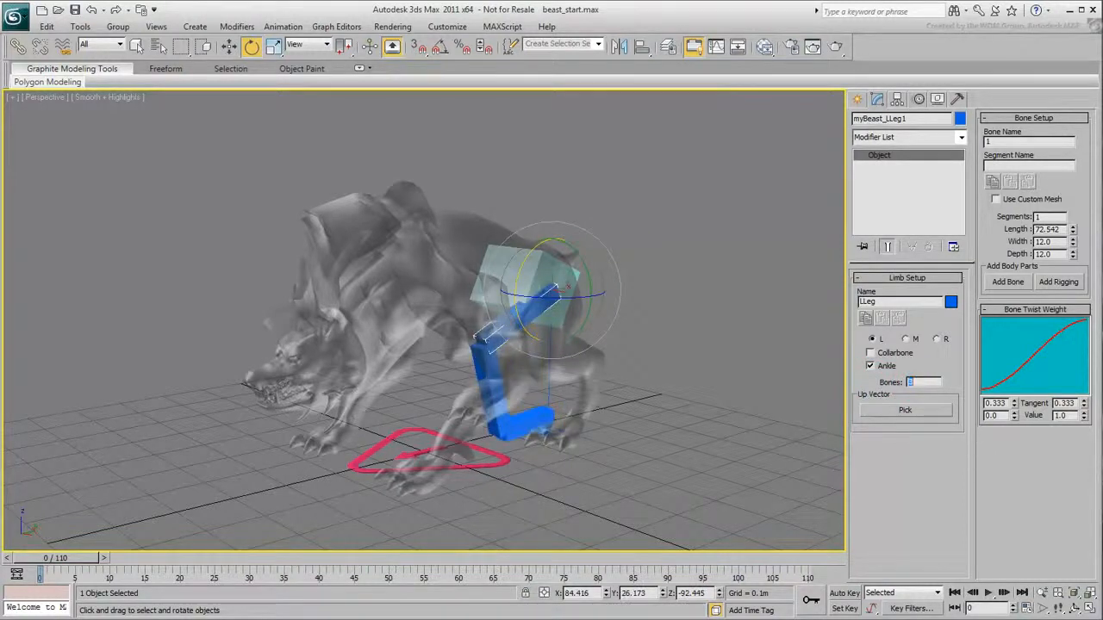
Move the left leg's IK platform under the beast's hind foot and rotate it to follow the foot's direction.
{"action": "middle_click_drag", "start_coordinate": [502, 454], "coordinate": [558, 487], "text": "alt"}
{"action": "left_click", "coordinate": [521, 447]}
{"action": "right_click", "coordinate": [558, 487]}
{"action": "left_click", "coordinate": [577, 499]}
{"action": "left_click_drag", "start_coordinate": [552, 431], "coordinate": [582, 438]}
{"action": "middle_click_drag", "start_coordinate": [582, 452], "coordinate": [571, 431], "text": "alt"}
{"action": "scroll", "coordinate": [552, 422], "scroll_direction": "up", "scroll_amount": 4}
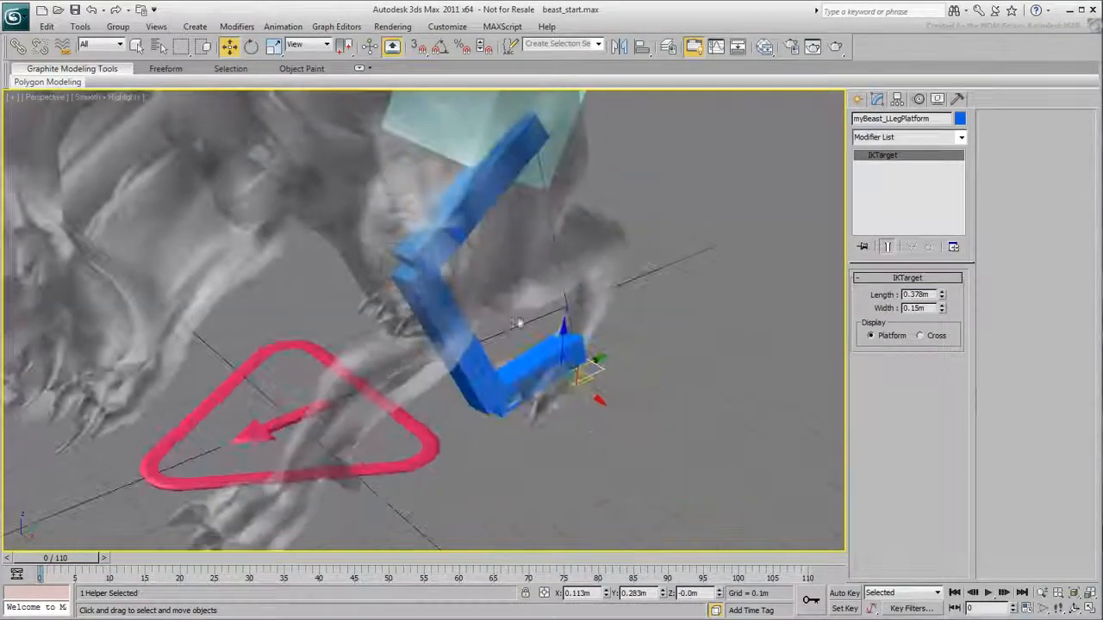
{"action": "left_click_drag", "start_coordinate": [592, 370], "coordinate": [576, 369]}
{"action": "key", "text": "e"}
{"action": "left_click_drag", "start_coordinate": [568, 406], "coordinate": [600, 410]}
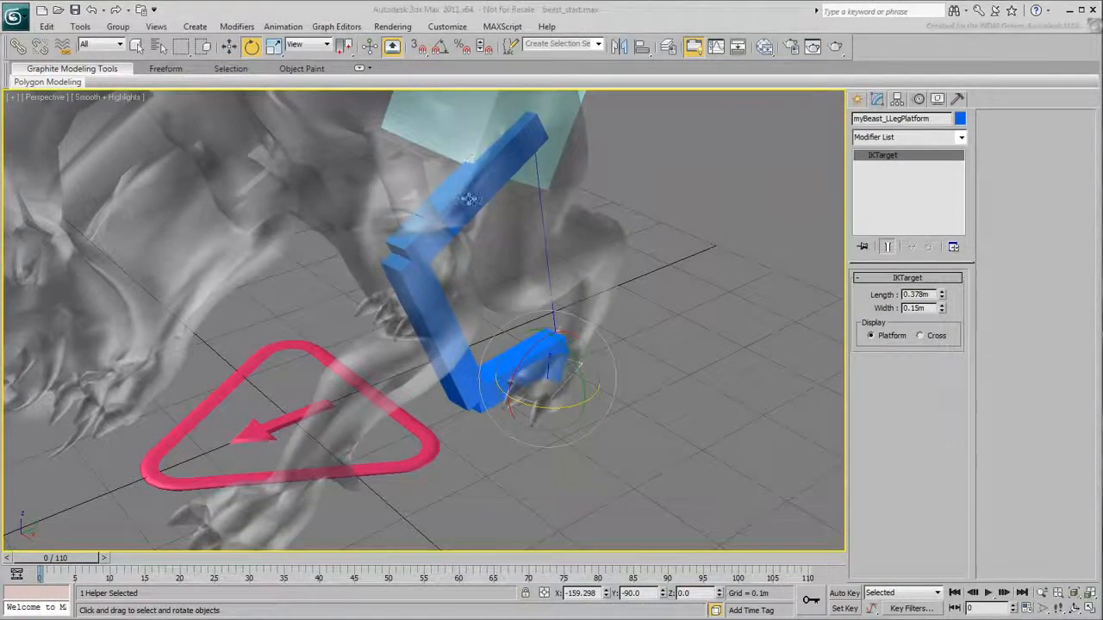
Select the left leg's upper bone and set the rotation reference coordinate system to Local.
{"action": "left_click", "coordinate": [469, 197]}
{"action": "middle_click_drag", "start_coordinate": [623, 292], "coordinate": [517, 156], "text": "alt"}
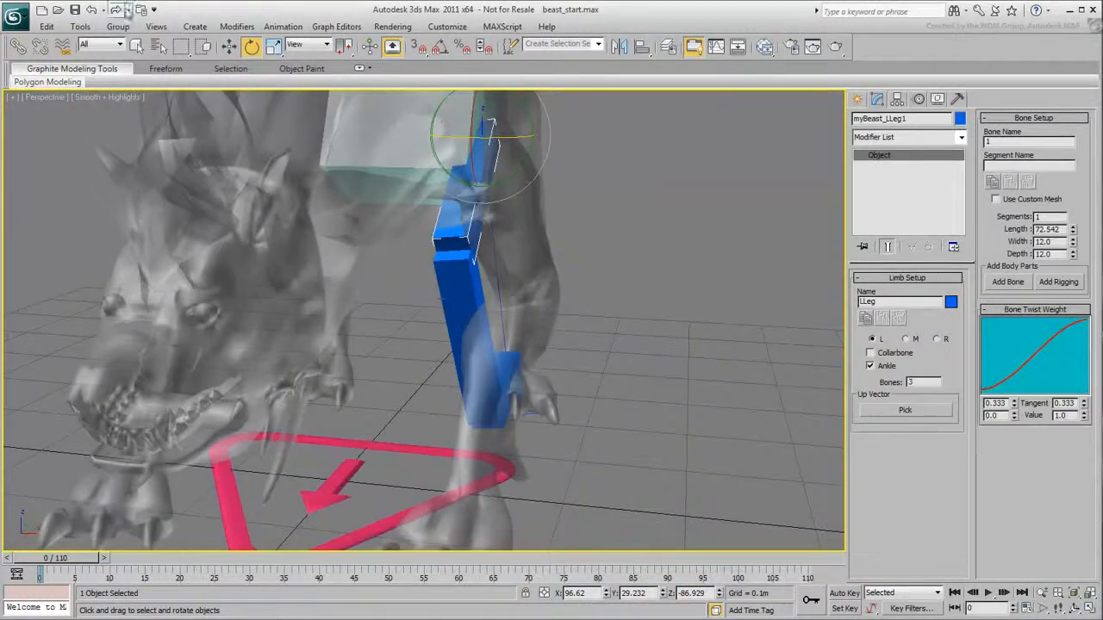
{"action": "left_click", "coordinate": [303, 45]}
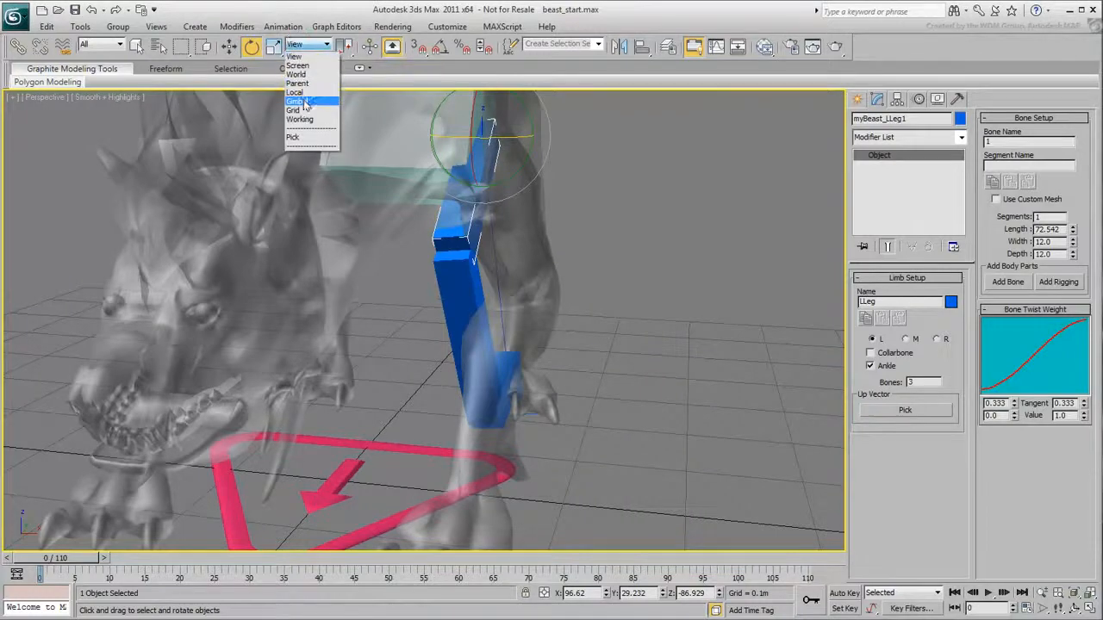
{"action": "left_click", "coordinate": [294, 93]}
Move the left leg's second bone backward and down toward the mesh's knee.
{"action": "middle_click_drag", "start_coordinate": [502, 166], "coordinate": [372, 290], "text": "alt"}
{"action": "left_click", "coordinate": [330, 324]}
{"action": "key", "text": "w"}
{"action": "left_click_drag", "start_coordinate": [324, 283], "coordinate": [394, 337]}
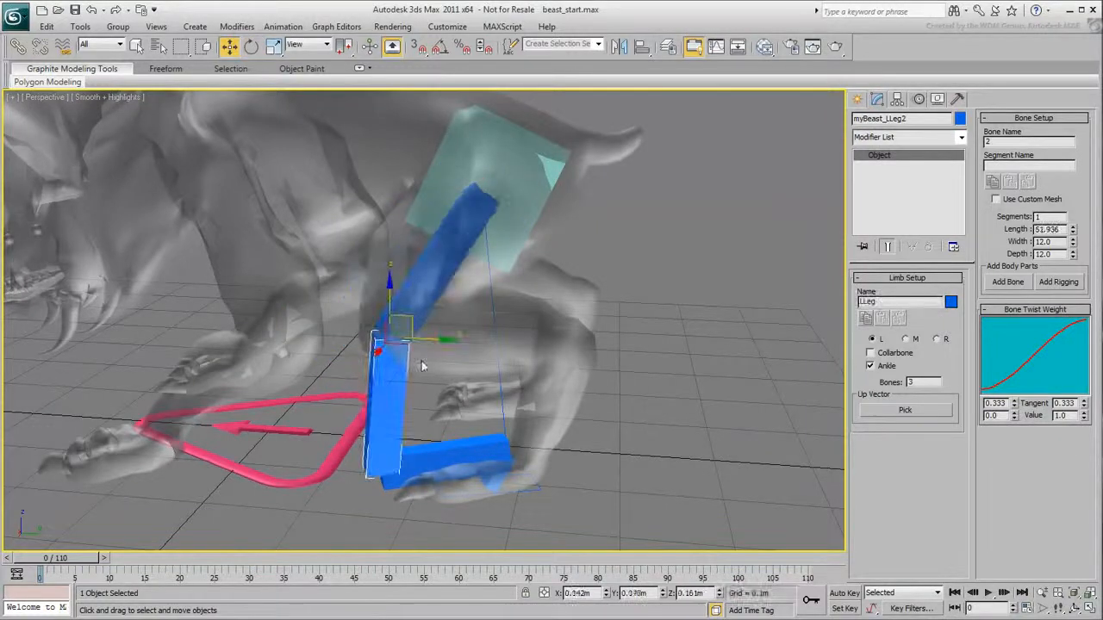
Move the left leg's third bone up to the hock of the mesh and refine the joint's placement.
{"action": "left_click", "coordinate": [404, 454]}
{"action": "left_click_drag", "start_coordinate": [403, 454], "coordinate": [581, 336]}
{"action": "middle_click_drag", "start_coordinate": [504, 421], "coordinate": [608, 398], "text": "alt"}
{"action": "left_click_drag", "start_coordinate": [579, 337], "coordinate": [567, 337]}
{"action": "middle_click_drag", "start_coordinate": [560, 429], "coordinate": [525, 432], "text": "alt"}
{"action": "left_click", "coordinate": [507, 343]}
{"action": "middle_click_drag", "start_coordinate": [534, 387], "coordinate": [447, 397], "text": "alt"}
{"action": "left_click", "coordinate": [592, 375]}
{"action": "left_click_drag", "start_coordinate": [612, 325], "coordinate": [619, 345]}
{"action": "middle_click_drag", "start_coordinate": [619, 345], "coordinate": [598, 324], "text": "alt"}
Position and rotate the left leg's ankle bone to match the beast's hind foot.
{"action": "left_click", "coordinate": [526, 466]}
{"action": "left_click_drag", "start_coordinate": [559, 414], "coordinate": [559, 418]}
{"action": "key", "text": "e"}
{"action": "scroll", "coordinate": [522, 495], "scroll_direction": "up", "scroll_amount": 3}
{"action": "right_click", "coordinate": [520, 465]}
{"action": "left_click", "coordinate": [548, 483]}
{"action": "left_click_drag", "start_coordinate": [551, 398], "coordinate": [549, 372]}
{"action": "middle_click_drag", "start_coordinate": [548, 373], "coordinate": [556, 379], "text": "alt"}
{"action": "left_click_drag", "start_coordinate": [591, 402], "coordinate": [600, 400]}
Rotate the lower left leg to follow the foot and adjust the upper leg's joint placement.
{"action": "left_click", "coordinate": [596, 283]}
{"action": "middle_click_drag", "start_coordinate": [598, 280], "coordinate": [548, 352], "text": "alt"}
{"action": "left_click", "coordinate": [515, 420]}
{"action": "left_click_drag", "start_coordinate": [541, 369], "coordinate": [567, 417]}
{"action": "right_click", "coordinate": [556, 355]}
{"action": "left_click", "coordinate": [585, 388]}
{"action": "right_click", "coordinate": [478, 221]}
{"action": "left_click", "coordinate": [506, 240]}
{"action": "left_click_drag", "start_coordinate": [394, 200], "coordinate": [377, 179]}
Fine-tune the positions of the left leg's bones so its joints follow the mesh from the side and the front.
{"action": "left_click", "coordinate": [592, 288]}
{"action": "middle_click_drag", "start_coordinate": [593, 288], "coordinate": [498, 436], "text": "alt"}
{"action": "left_click", "coordinate": [586, 425]}
{"action": "left_click_drag", "start_coordinate": [517, 399], "coordinate": [508, 396]}
{"action": "middle_click_drag", "start_coordinate": [518, 430], "coordinate": [672, 421], "text": "alt"}
{"action": "left_click", "coordinate": [639, 297]}
{"action": "left_click_drag", "start_coordinate": [674, 201], "coordinate": [667, 185]}
{"action": "left_click", "coordinate": [517, 191]}
{"action": "left_click_drag", "start_coordinate": [440, 159], "coordinate": [443, 146]}
{"action": "middle_click_drag", "start_coordinate": [515, 345], "coordinate": [515, 504]}
{"action": "middle_click_drag", "start_coordinate": [514, 504], "coordinate": [645, 406], "text": "alt"}
Thicken the left leg's upper bone to a width of about 21.34 and a depth of about 20.64, and adjust its position.
{"action": "left_click", "coordinate": [455, 212]}
{"action": "middle_click_drag", "start_coordinate": [620, 354], "coordinate": [546, 370], "text": "alt"}
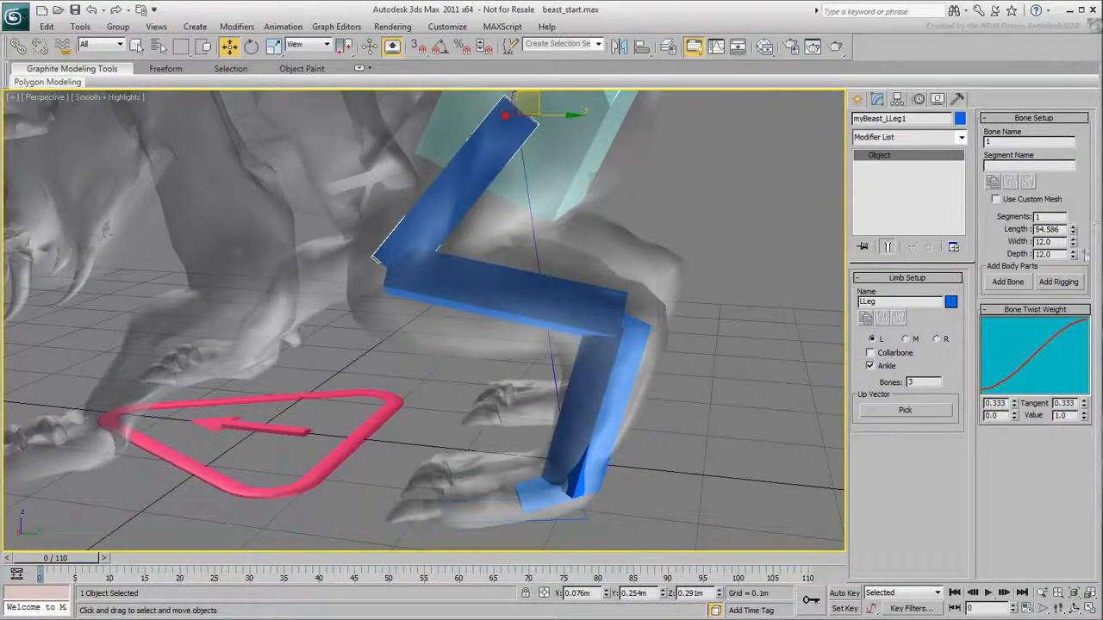
{"action": "left_click_drag", "start_coordinate": [1073, 243], "coordinate": [1052, 157]}
{"action": "middle_click_drag", "start_coordinate": [481, 232], "coordinate": [356, 215], "text": "alt"}
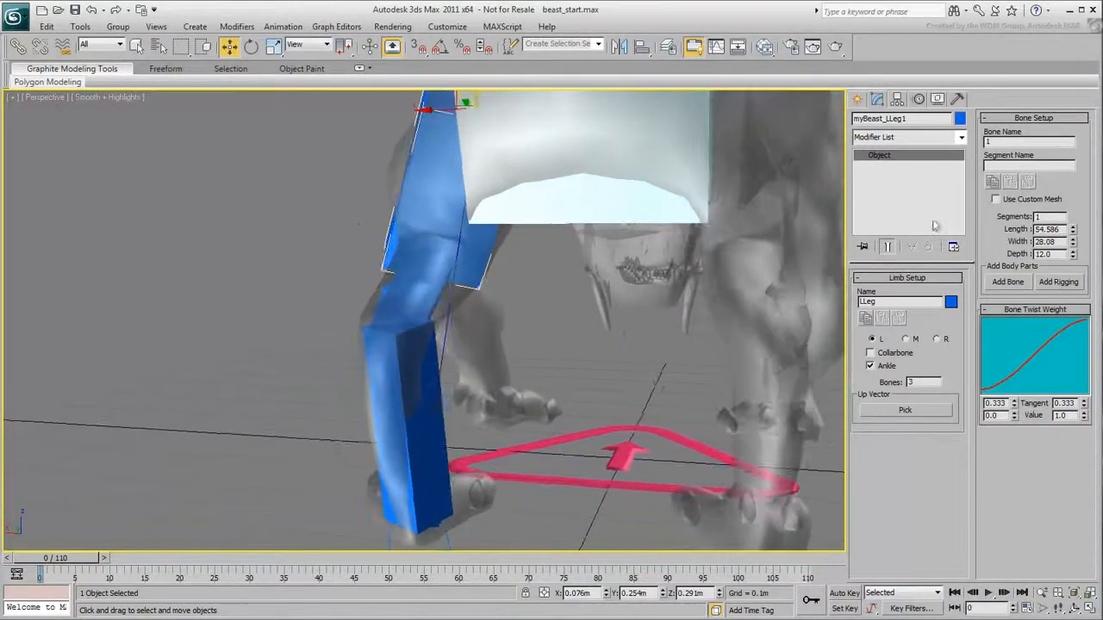
{"action": "left_click_drag", "start_coordinate": [1072, 242], "coordinate": [1074, 255]}
{"action": "middle_click_drag", "start_coordinate": [598, 316], "coordinate": [732, 326], "text": "alt"}
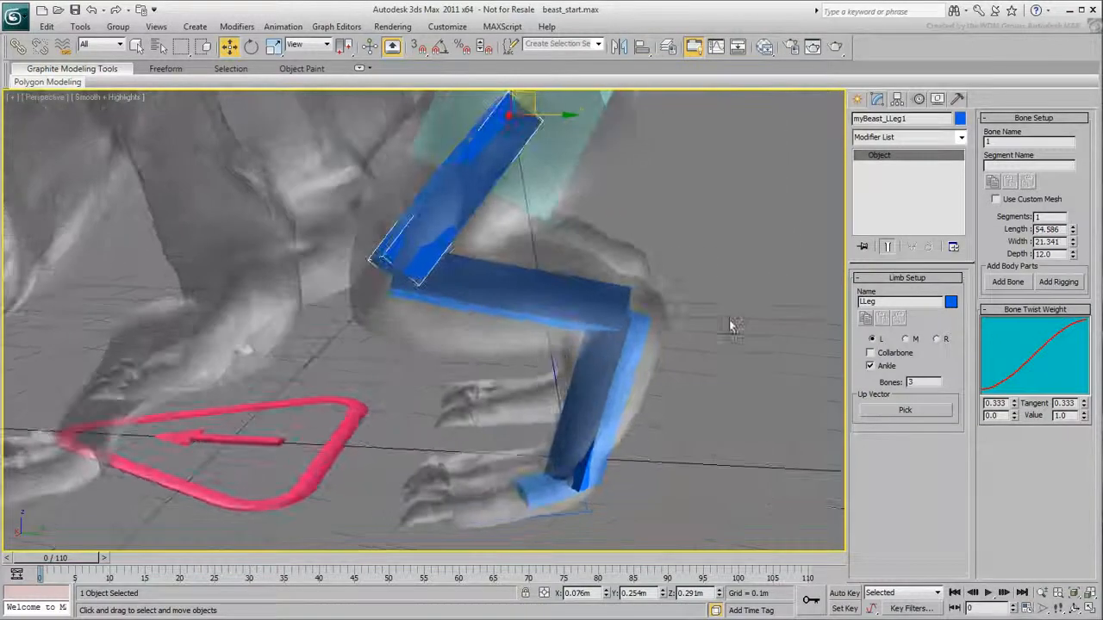
{"action": "left_click_drag", "start_coordinate": [1072, 256], "coordinate": [1065, 200]}
{"action": "middle_click_drag", "start_coordinate": [674, 102], "coordinate": [541, 241], "text": "alt"}
{"action": "left_click_drag", "start_coordinate": [489, 144], "coordinate": [500, 146]}
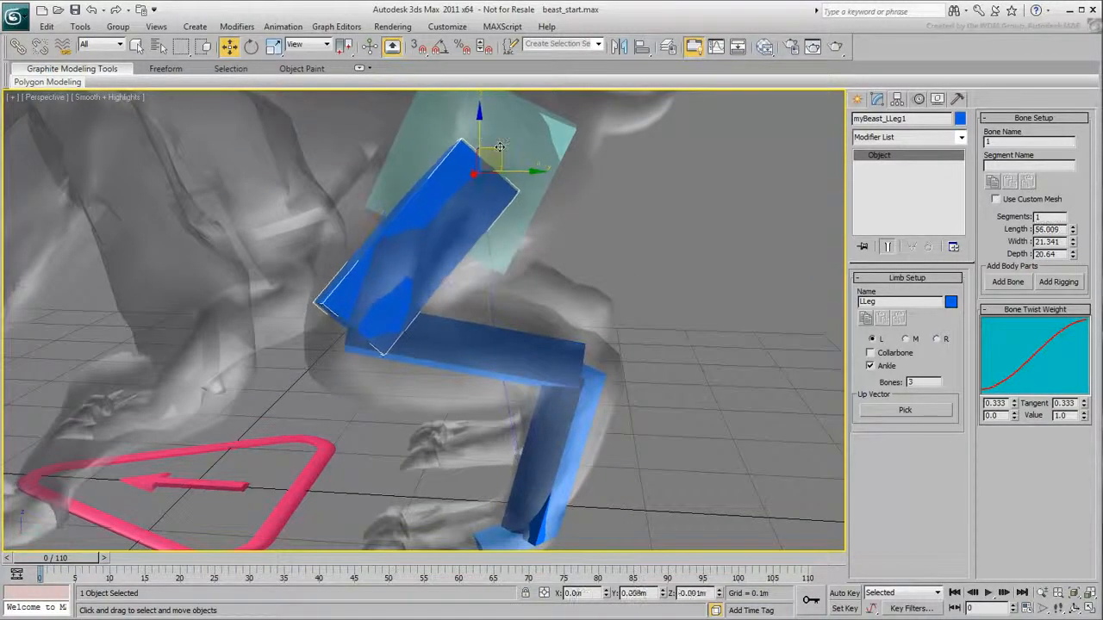
Increase the width and depth of the left leg's second bone to fill out the mesh.
{"action": "middle_click_drag", "start_coordinate": [493, 336], "coordinate": [474, 283]}
{"action": "left_click", "coordinate": [473, 305]}
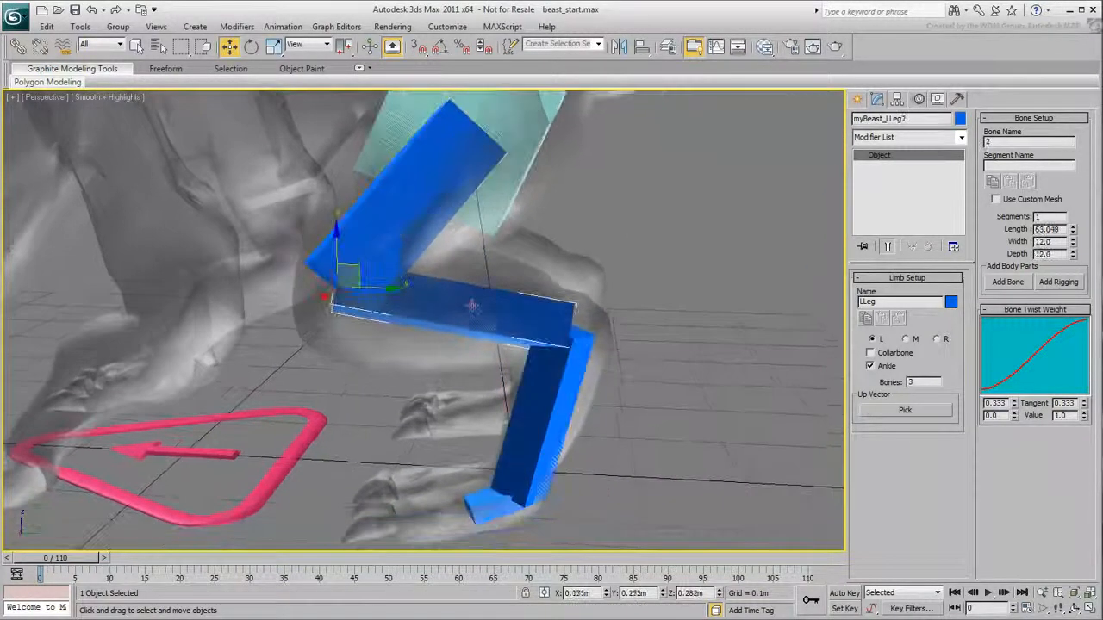
{"action": "left_click_drag", "start_coordinate": [1071, 244], "coordinate": [1072, 231]}
{"action": "left_click_drag", "start_coordinate": [1072, 255], "coordinate": [1070, 218]}
{"action": "middle_click_drag", "start_coordinate": [607, 405], "coordinate": [666, 269], "text": "alt"}
Adjust the width of the left leg's third bone to fit the lower leg.
{"action": "left_click", "coordinate": [541, 348]}
{"action": "middle_click_drag", "start_coordinate": [628, 374], "coordinate": [617, 409], "text": "alt"}
{"action": "mouse_move", "coordinate": [1072, 244]}
{"action": "left_mouse_down"}
{"action": "mouse_move", "coordinate": [1072, 232]}
{"action": "mouse_move", "coordinate": [1072, 245]}
{"action": "left_mouse_up"}
{"action": "middle_click_drag", "start_coordinate": [657, 353], "coordinate": [755, 343], "text": "alt"}
Resize the left ankle bone to a length of 19.8, width of 37.7 and height of 16.6, and adjust its placement.
{"action": "left_click", "coordinate": [531, 438]}
{"action": "middle_click_drag", "start_coordinate": [531, 440], "coordinate": [461, 478], "text": "alt"}
{"action": "left_click_drag", "start_coordinate": [945, 352], "coordinate": [938, 330]}
{"action": "left_click_drag", "start_coordinate": [576, 415], "coordinate": [548, 417]}
{"action": "middle_click_drag", "start_coordinate": [595, 379], "coordinate": [983, 312], "text": "alt"}
{"action": "left_click_drag", "start_coordinate": [946, 363], "coordinate": [949, 247]}
{"action": "left_click_drag", "start_coordinate": [945, 379], "coordinate": [940, 338]}
Rotate the left ankle bone slightly to align with the beast's hind foot and return to the Move tool.
{"action": "middle_click_drag", "start_coordinate": [767, 431], "coordinate": [569, 398], "text": "alt"}
{"action": "right_click", "coordinate": [562, 413]}
{"action": "left_click", "coordinate": [586, 440]}
{"action": "left_click_drag", "start_coordinate": [584, 399], "coordinate": [578, 388]}
{"action": "key", "text": "w"}
{"action": "middle_click_drag", "start_coordinate": [578, 387], "coordinate": [696, 445], "text": "alt"}
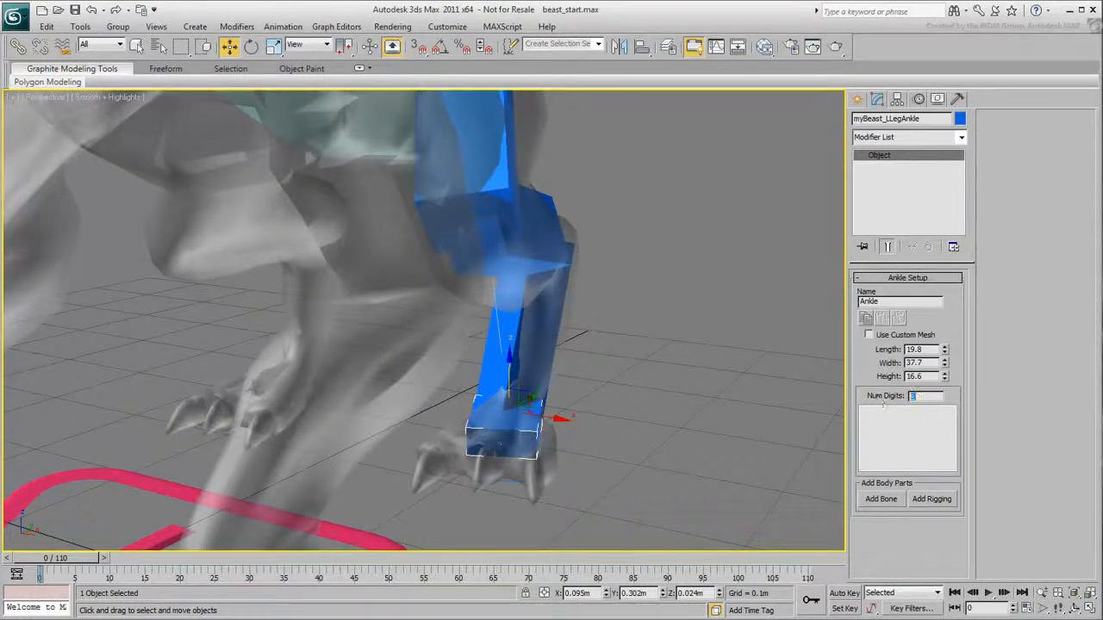
Set the left hind ankle's number of digits to 3 and rotate the outer toe slightly to follow the mesh.
{"action": "key", "text": "Return"}
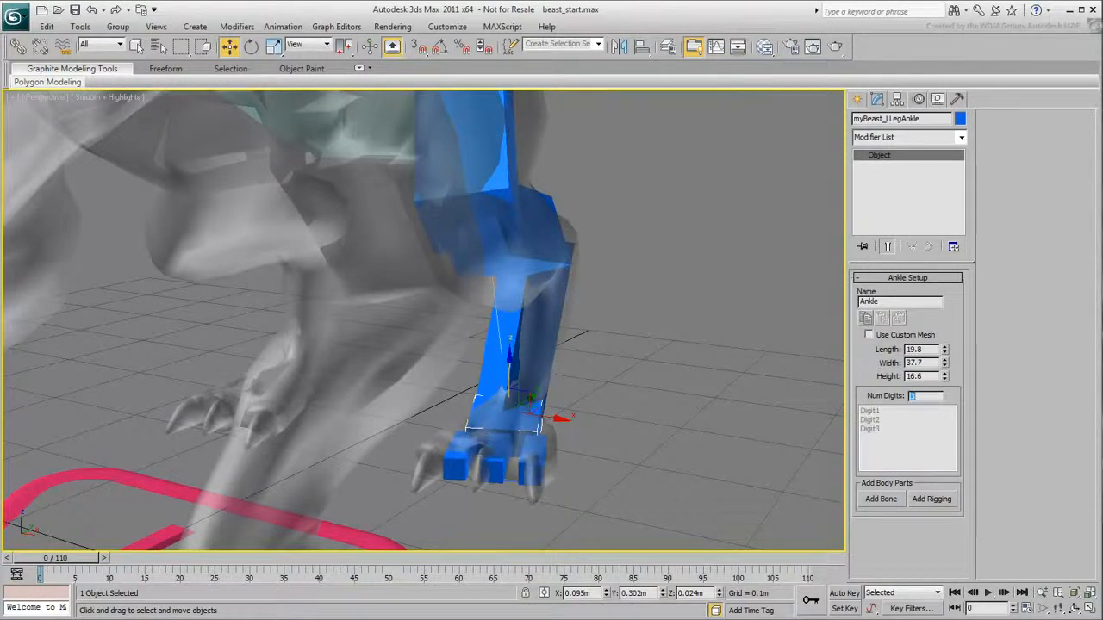
{"action": "middle_click_drag", "start_coordinate": [607, 428], "coordinate": [570, 390], "text": "alt"}
{"action": "left_click", "coordinate": [570, 390]}
{"action": "right_click", "coordinate": [568, 388]}
{"action": "left_click", "coordinate": [589, 413]}
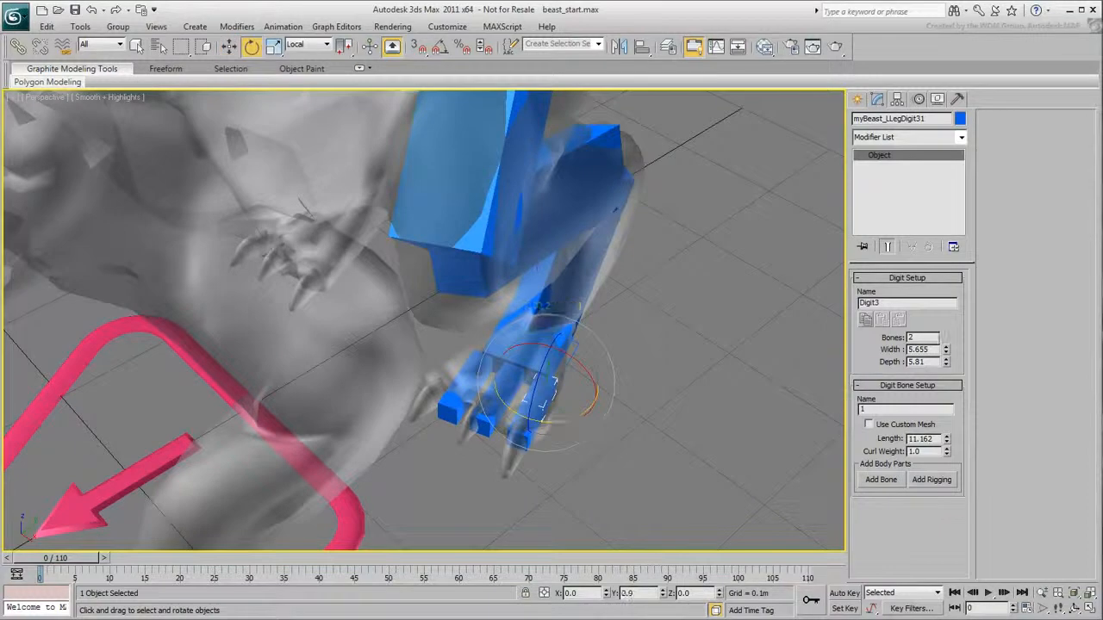
Lengthen the left hind foot's toes, with a first-bone length of 17.972 on the outer toe and 16.812 on the middle toe.
{"action": "left_click", "coordinate": [521, 444]}
{"action": "left_click_drag", "start_coordinate": [946, 439], "coordinate": [945, 104]}
{"action": "key", "text": "Page_Up"}
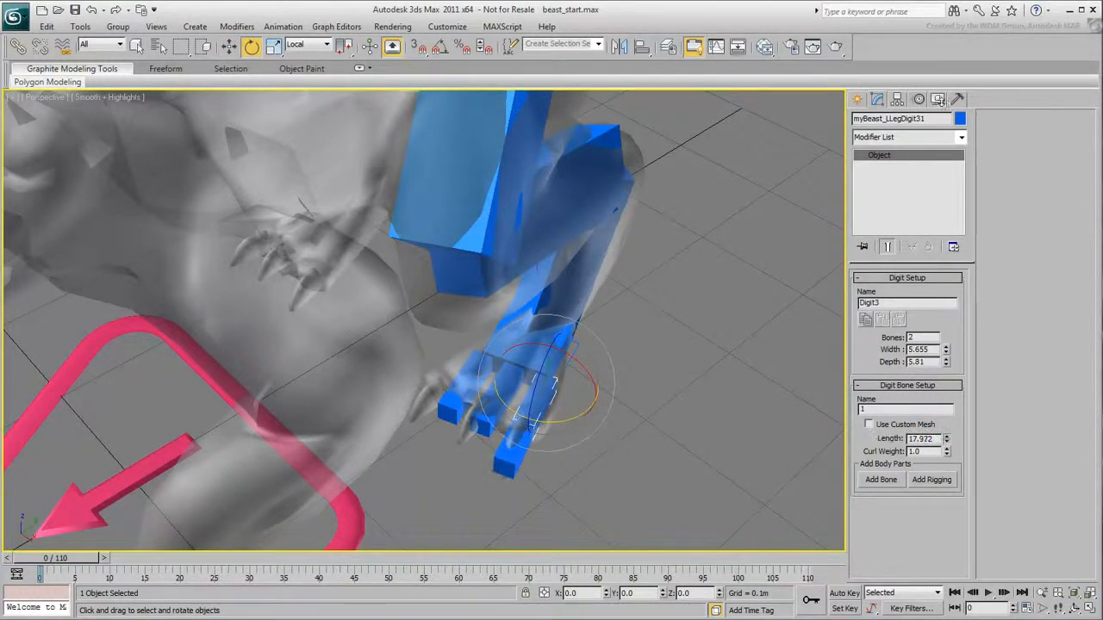
{"action": "left_click", "coordinate": [517, 379]}
{"action": "left_click_drag", "start_coordinate": [946, 440], "coordinate": [912, 359]}
{"action": "key", "text": "Page_Down"}
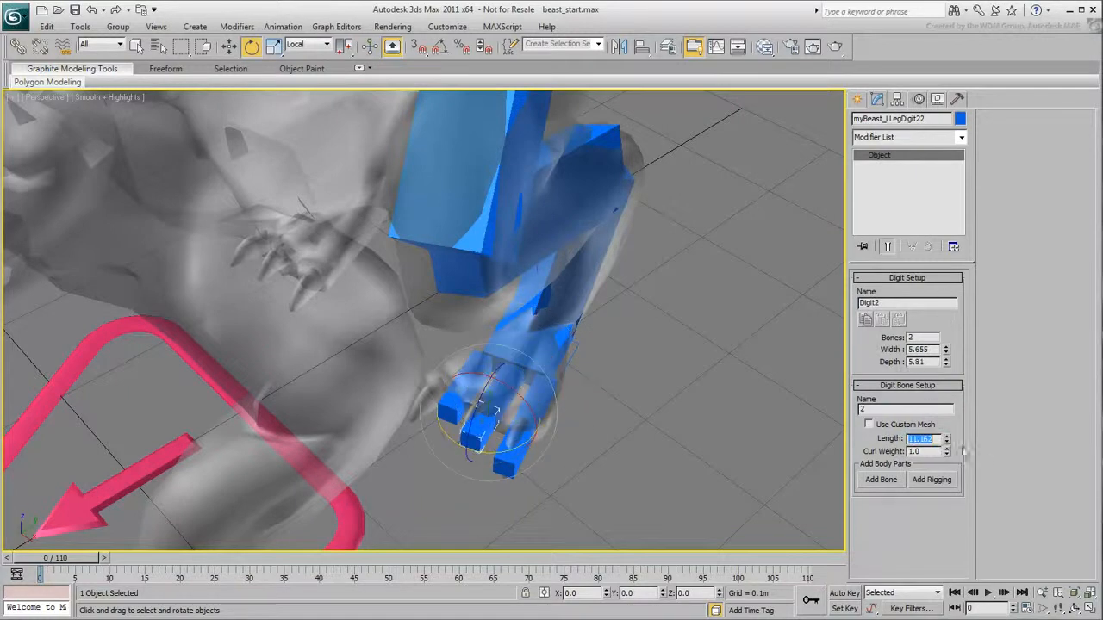
Rotate the left hind foot's remaining toes so they line up with the toes of the mesh.
{"action": "left_click", "coordinate": [515, 401]}
{"action": "middle_click_drag", "start_coordinate": [517, 403], "coordinate": [556, 427], "text": "alt"}
{"action": "left_click_drag", "start_coordinate": [523, 403], "coordinate": [510, 405]}
{"action": "left_click_drag", "start_coordinate": [453, 359], "coordinate": [514, 404]}
{"action": "left_click", "coordinate": [465, 400]}
{"action": "left_click", "coordinate": [500, 392]}
{"action": "middle_click_drag", "start_coordinate": [613, 420], "coordinate": [433, 427], "text": "alt"}
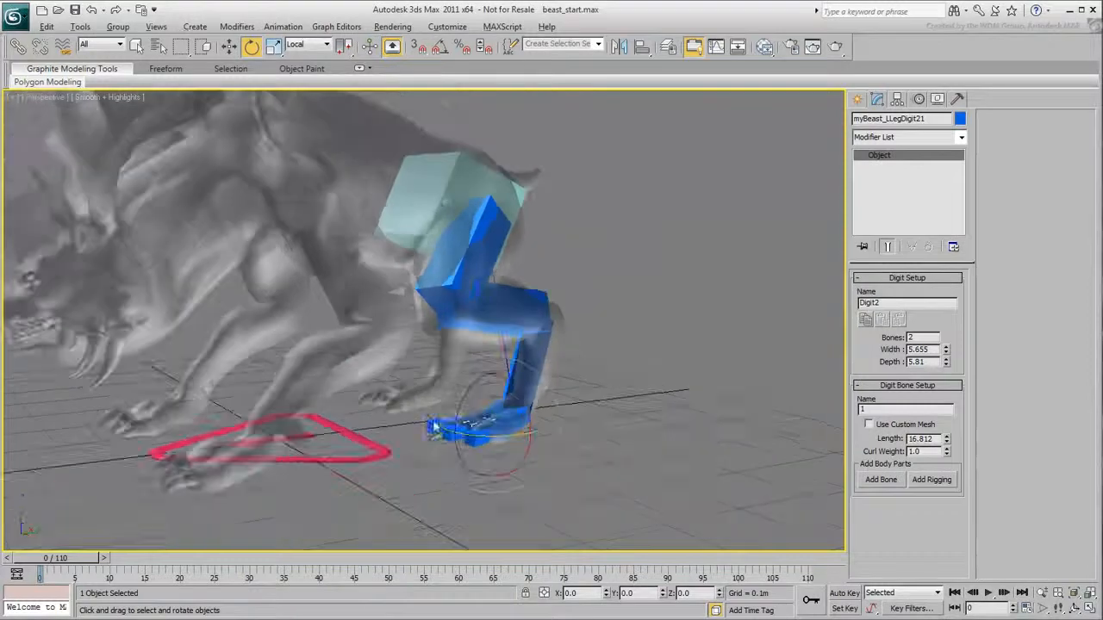
Add a second leg to the pelvis for the right hind side.
{"action": "left_click", "coordinate": [428, 210]}
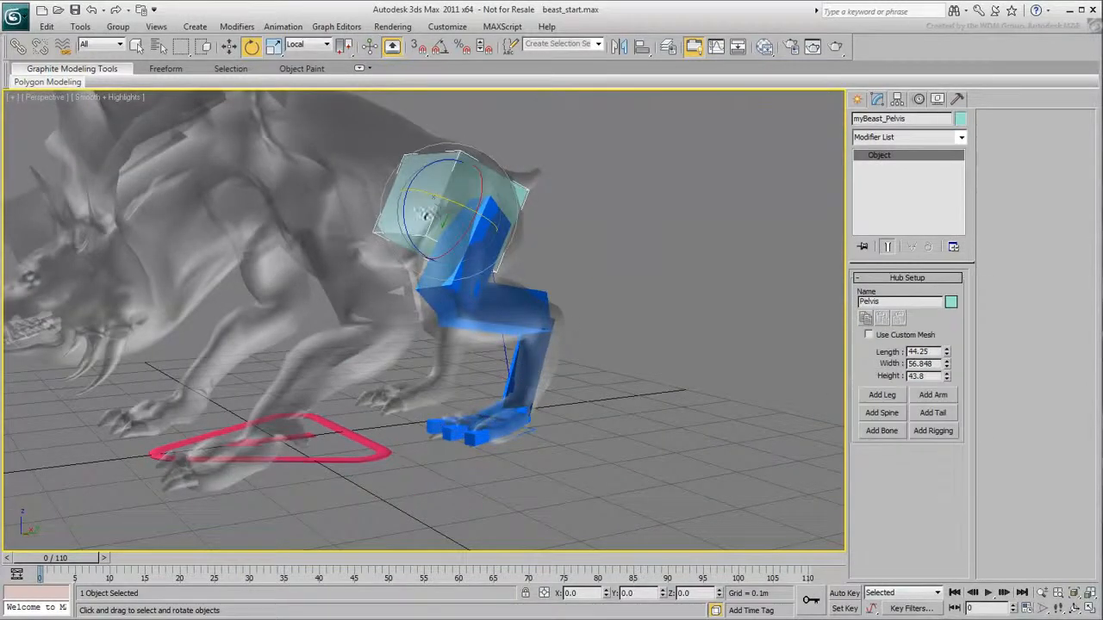
{"action": "left_click", "coordinate": [874, 395]}
{"action": "middle_click_drag", "start_coordinate": [475, 511], "coordinate": [416, 464], "text": "alt"}
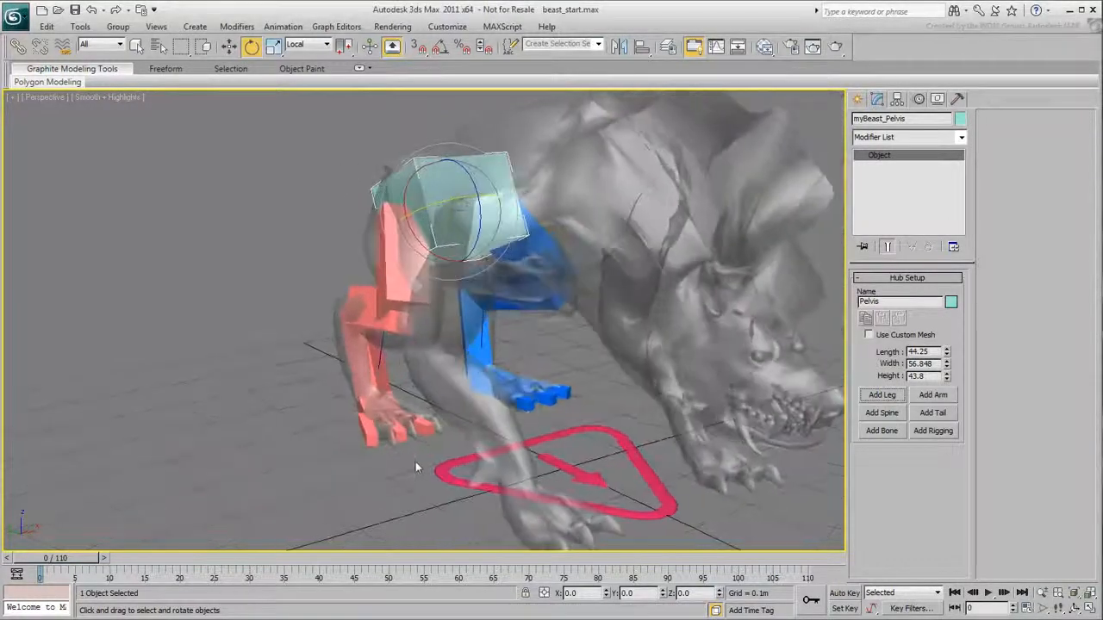
Move the right hind leg's second bone sideways to sit inside the mesh.
{"action": "scroll", "coordinate": [402, 352], "scroll_direction": "up", "scroll_amount": 3}
{"action": "left_click", "coordinate": [387, 328]}
{"action": "middle_click_drag", "start_coordinate": [509, 431], "coordinate": [436, 396], "text": "alt"}
{"action": "key", "text": "w"}
{"action": "left_click_drag", "start_coordinate": [414, 300], "coordinate": [433, 300]}
{"action": "middle_click_drag", "start_coordinate": [379, 488], "coordinate": [416, 496], "text": "alt"}
Rotate and reposition the right hind foot to match the beast's paw.
{"action": "left_click", "coordinate": [332, 448]}
{"action": "middle_click_drag", "start_coordinate": [331, 448], "coordinate": [373, 481], "text": "alt"}
{"action": "right_click", "coordinate": [373, 482]}
{"action": "left_click", "coordinate": [389, 504]}
{"action": "right_click", "coordinate": [361, 485]}
{"action": "left_click_drag", "start_coordinate": [354, 476], "coordinate": [407, 446]}
{"action": "left_click", "coordinate": [379, 495]}
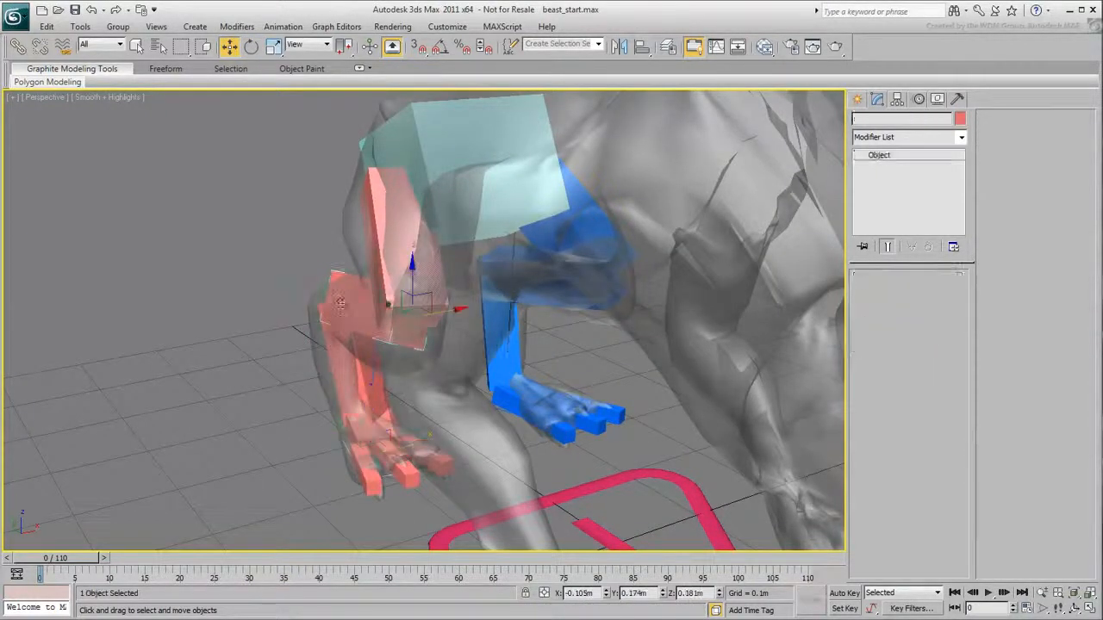
Adjust the right hind leg's second bone and rotate the right ankle to fit the mesh from behind.
{"action": "left_click", "coordinate": [337, 304]}
{"action": "middle_click_drag", "start_coordinate": [337, 303], "coordinate": [485, 388], "text": "alt"}
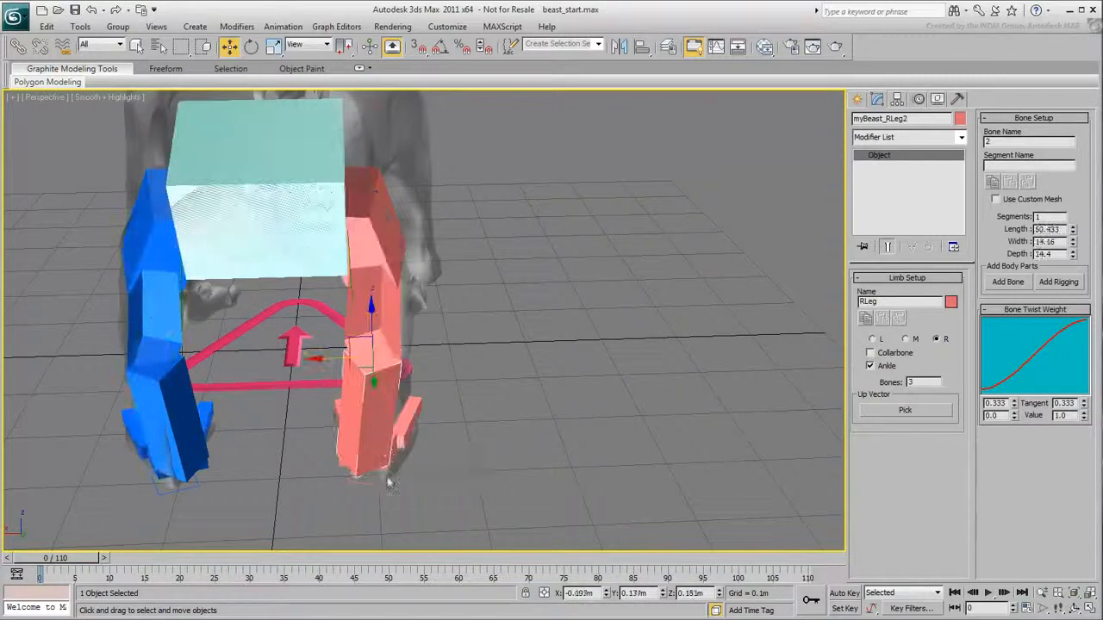
{"action": "left_click", "coordinate": [368, 433]}
{"action": "key", "text": "e"}
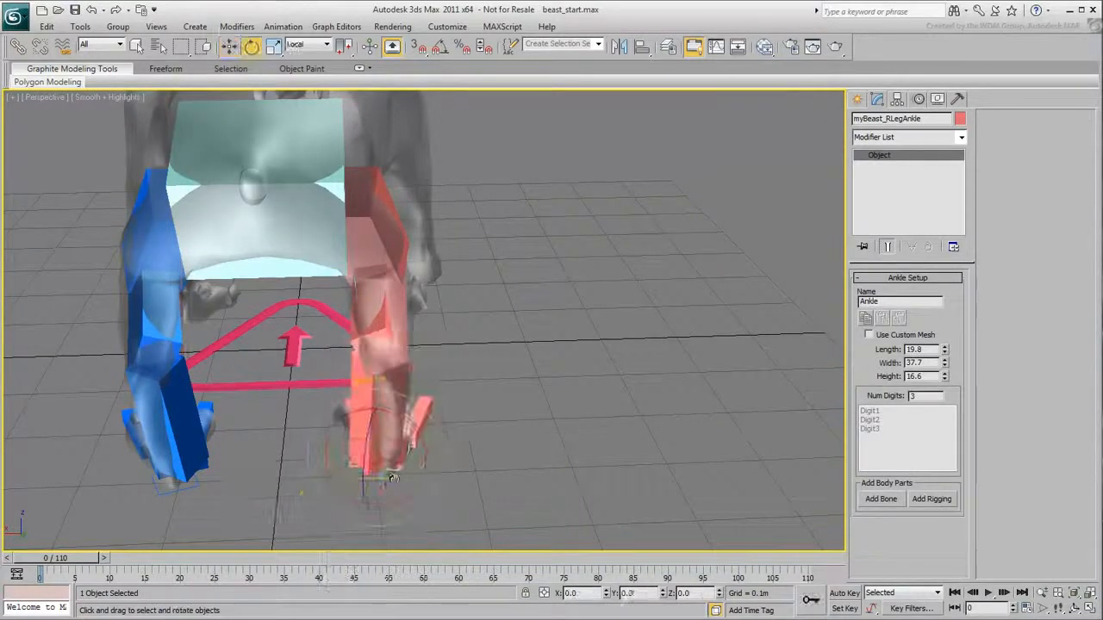
{"action": "left_click", "coordinate": [398, 483]}
{"action": "middle_click_drag", "start_coordinate": [401, 485], "coordinate": [527, 395], "text": "alt"}
Add a spine to the pelvis and name the hub at its end Torso.
{"action": "left_click", "coordinate": [431, 259]}
{"action": "middle_click_drag", "start_coordinate": [431, 259], "coordinate": [406, 350], "text": "alt"}
{"action": "left_click", "coordinate": [883, 414]}
{"action": "left_click", "coordinate": [363, 227]}
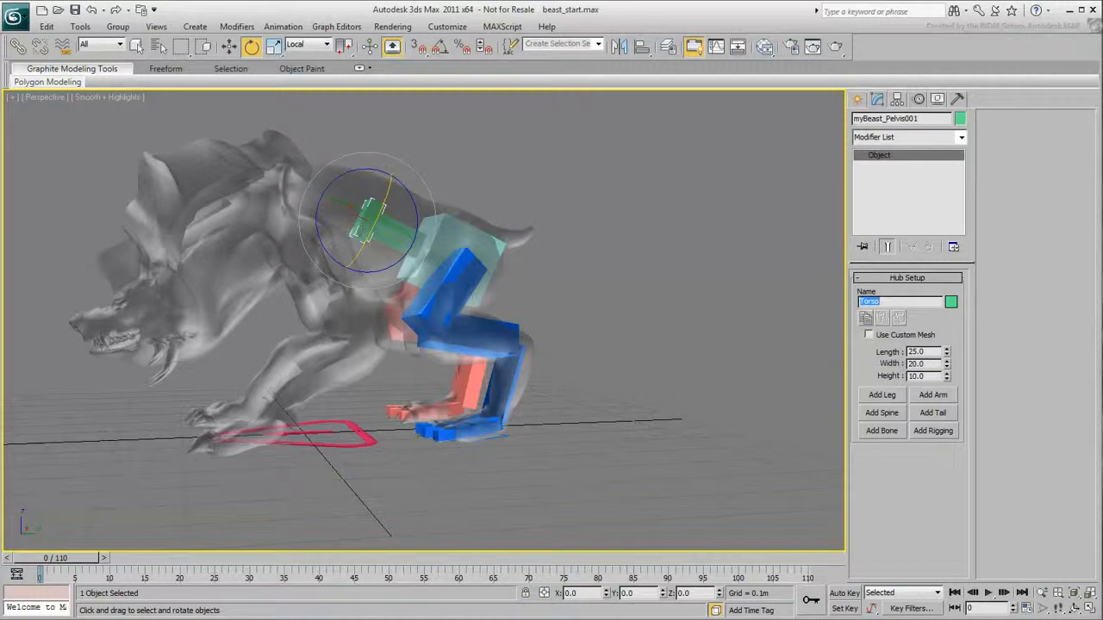
Move and rotate the torso hub into the beast's chest, sizing it to length 49, width 50.4 and height 27.8.
{"action": "middle_click_drag", "start_coordinate": [668, 296], "coordinate": [604, 323]}
{"action": "right_click", "coordinate": [534, 318]}
{"action": "left_click", "coordinate": [576, 332]}
{"action": "left_click_drag", "start_coordinate": [414, 233], "coordinate": [349, 153]}
{"action": "right_click", "coordinate": [349, 230]}
{"action": "left_click", "coordinate": [366, 252]}
{"action": "right_click", "coordinate": [364, 277]}
{"action": "left_click", "coordinate": [380, 290]}
{"action": "left_click_drag", "start_coordinate": [359, 302], "coordinate": [348, 222]}
{"action": "right_click", "coordinate": [351, 215]}
{"action": "left_click", "coordinate": [367, 240]}
Enlarge the spine bones to fill the beast's body, sizing the fifth bone to 52.1 in X and 43.04 in Y.
{"action": "right_click", "coordinate": [367, 215]}
{"action": "left_click", "coordinate": [379, 231]}
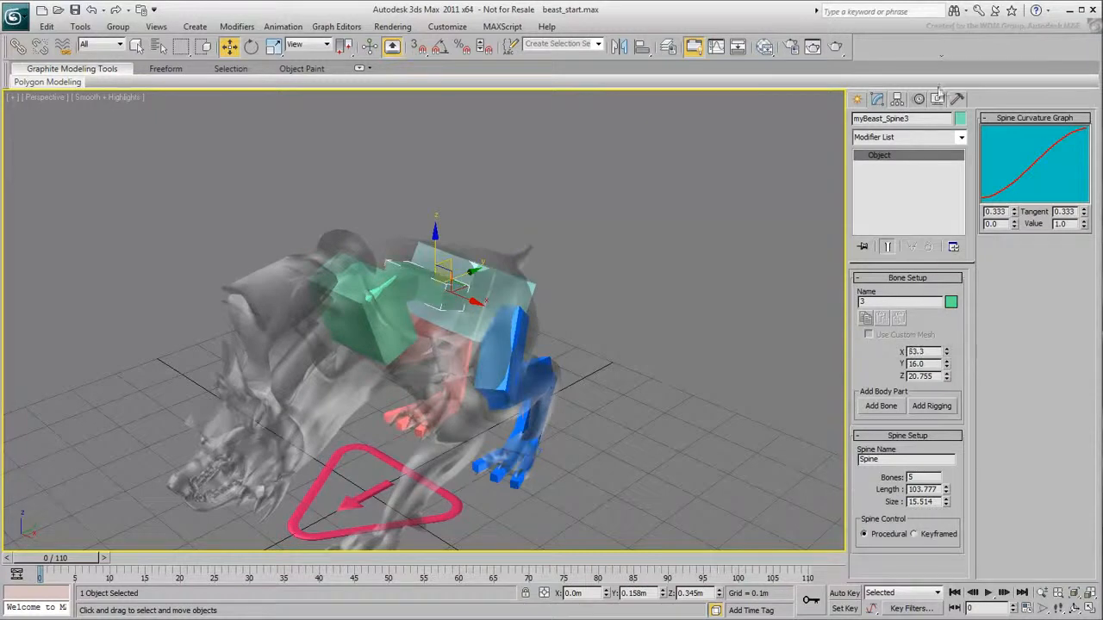
{"action": "left_click_drag", "start_coordinate": [947, 363], "coordinate": [946, 229]}
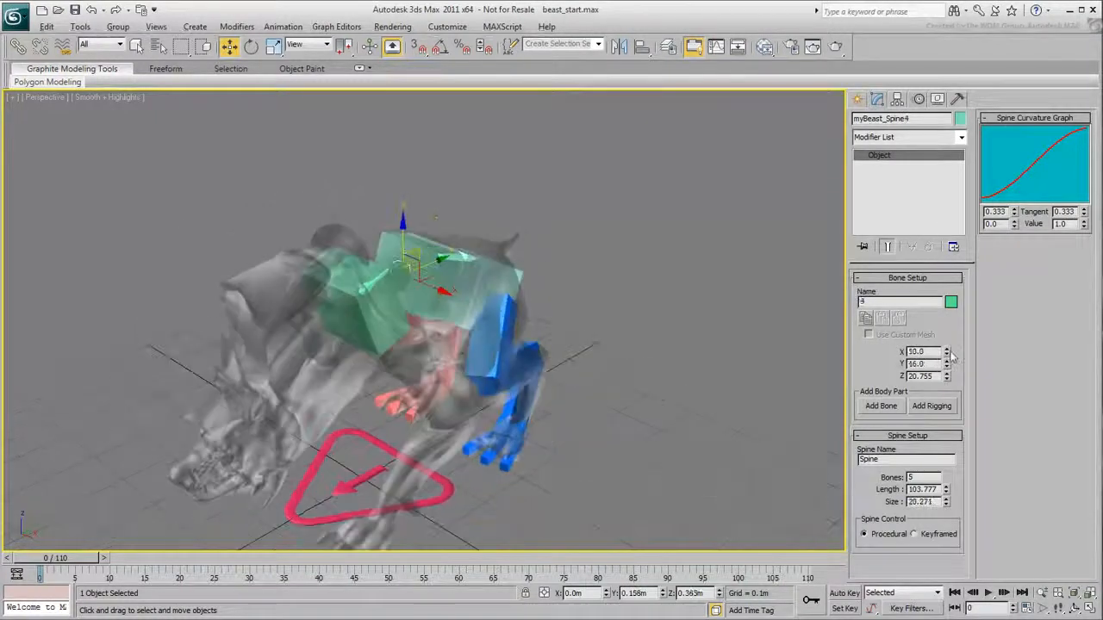
{"action": "left_click_drag", "start_coordinate": [947, 363], "coordinate": [944, 221]}
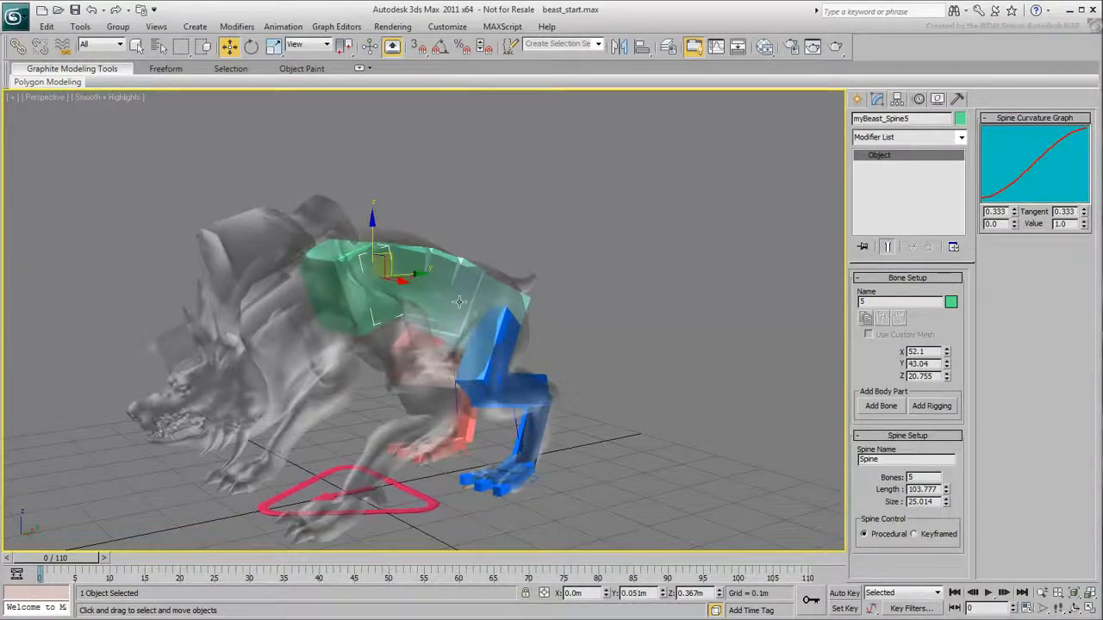
Select the torso hub together with the spine bones and recolor them yellow.
{"action": "double_click", "coordinate": [459, 302]}
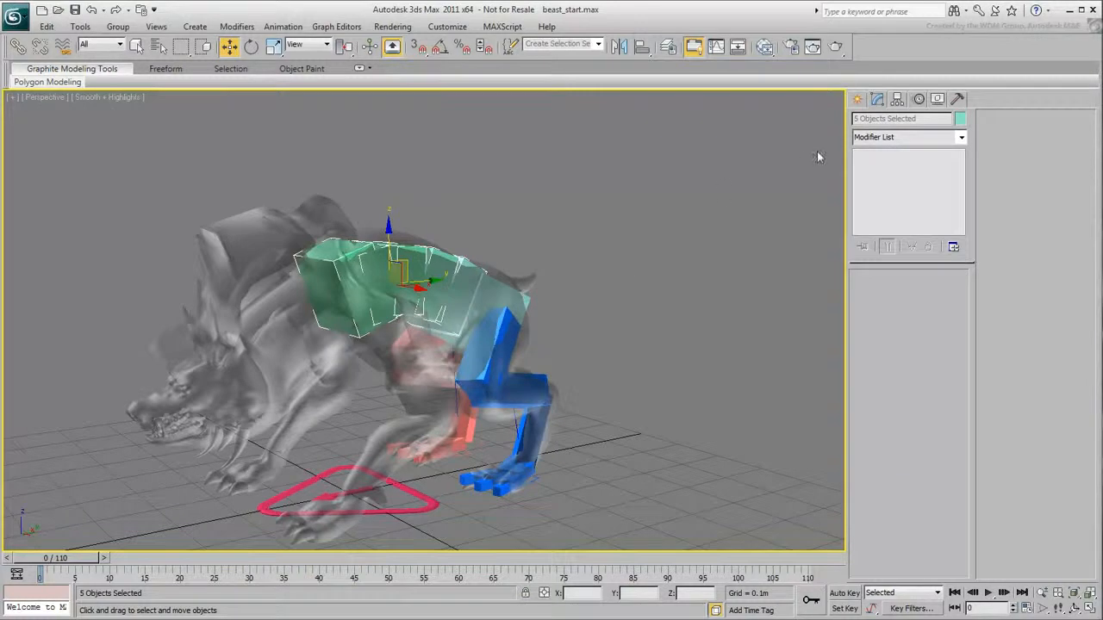
{"action": "left_click", "coordinate": [959, 119]}
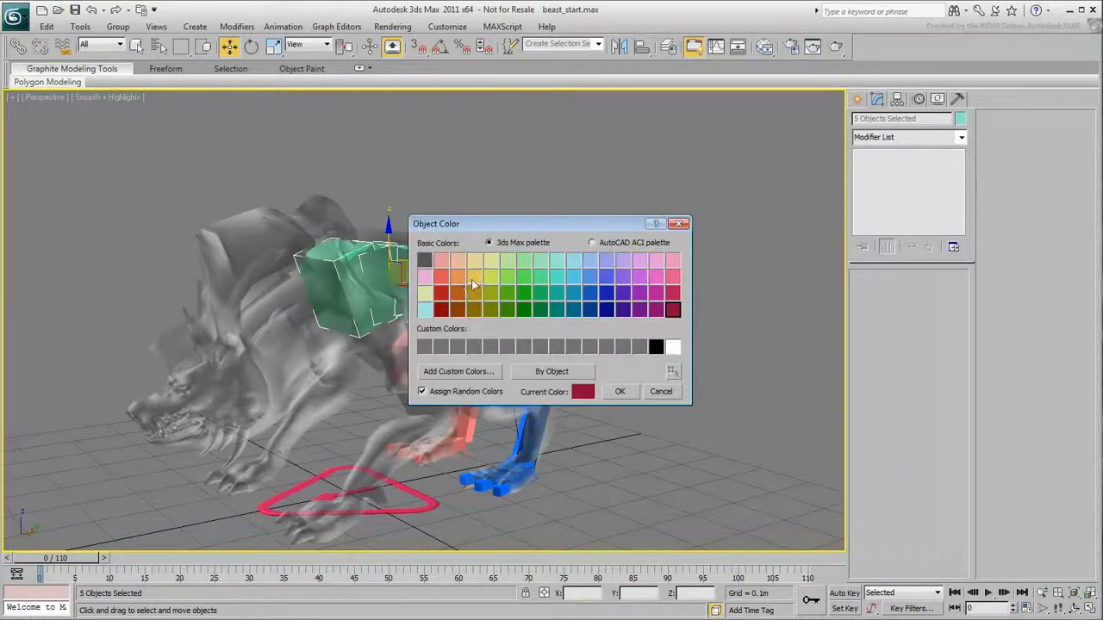
{"action": "left_click", "coordinate": [620, 392]}
{"action": "left_click", "coordinate": [645, 341]}
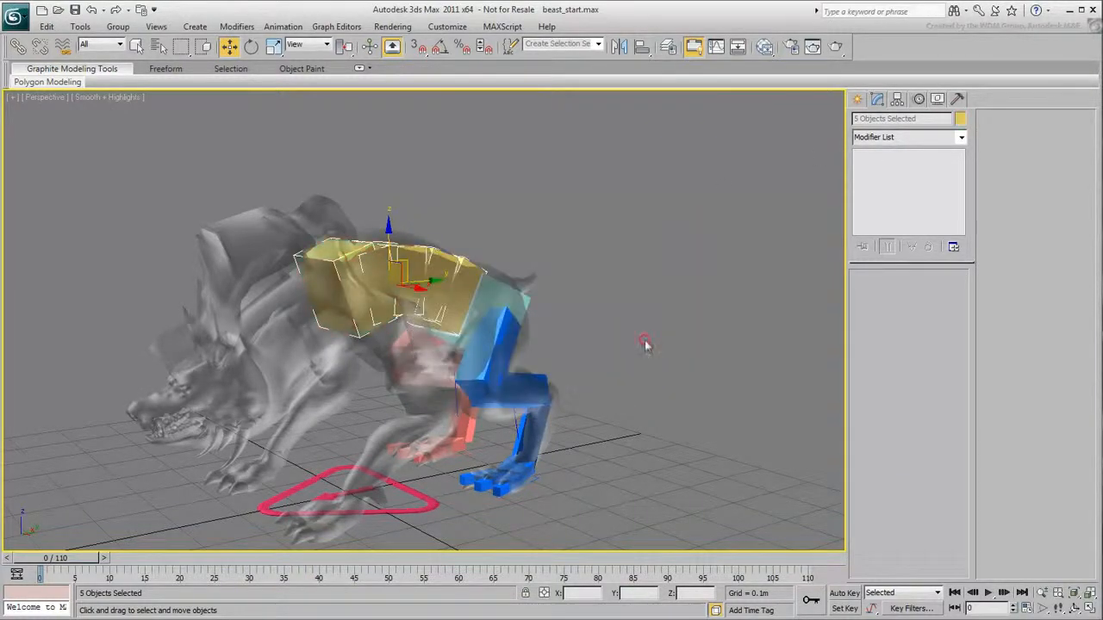
Add a leg to the torso hub and enable a collarbone on it.
{"action": "left_click", "coordinate": [353, 298]}
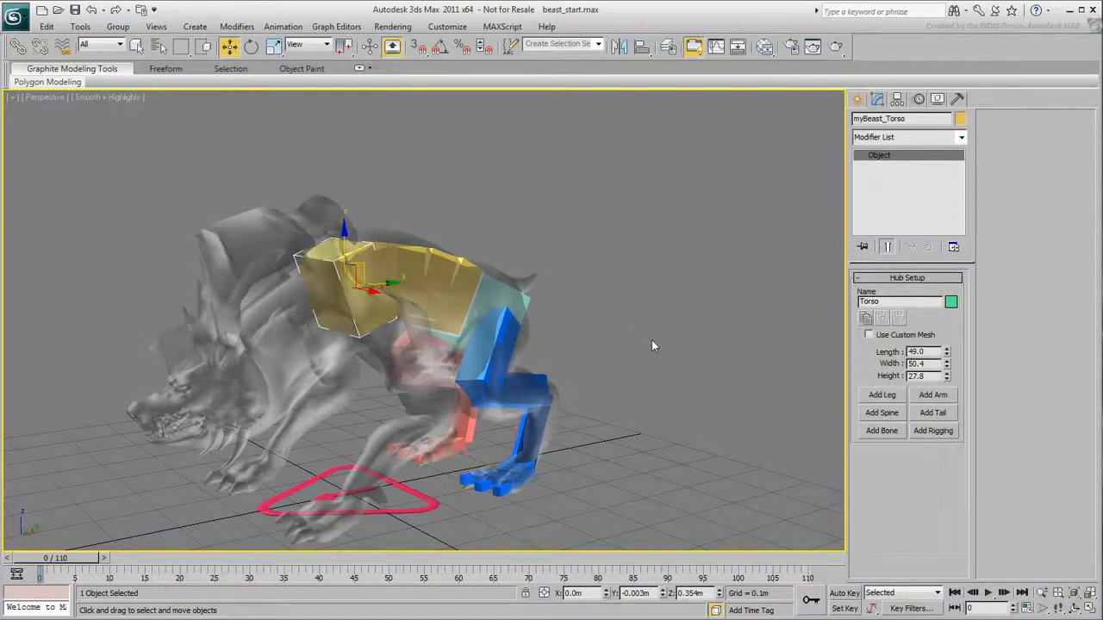
{"action": "left_click", "coordinate": [881, 397]}
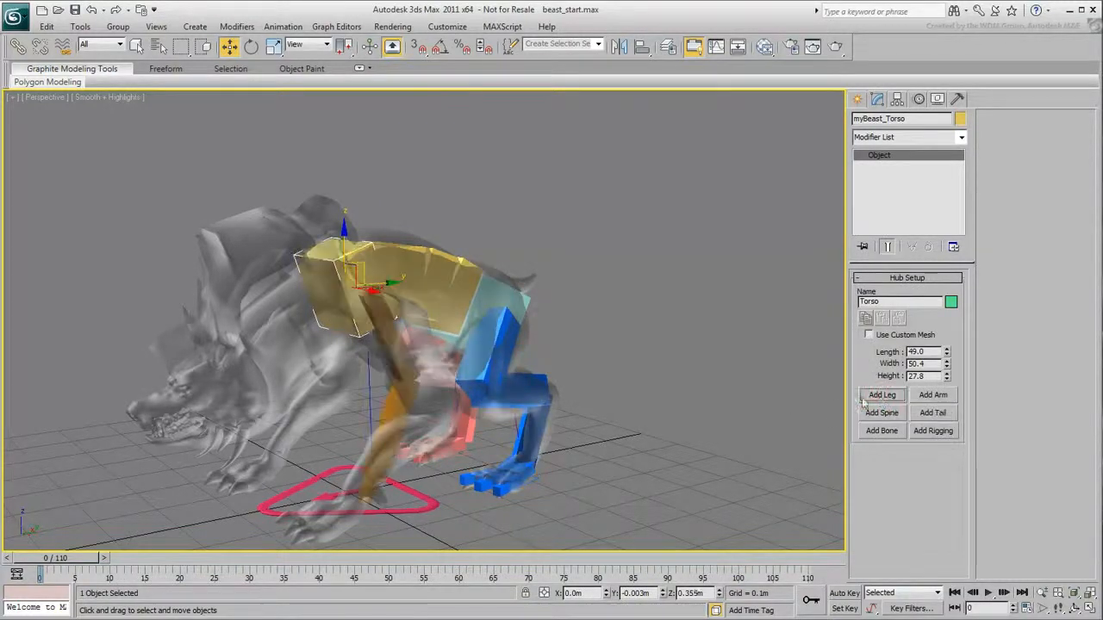
{"action": "middle_click_drag", "start_coordinate": [448, 539], "coordinate": [511, 484], "text": "alt"}
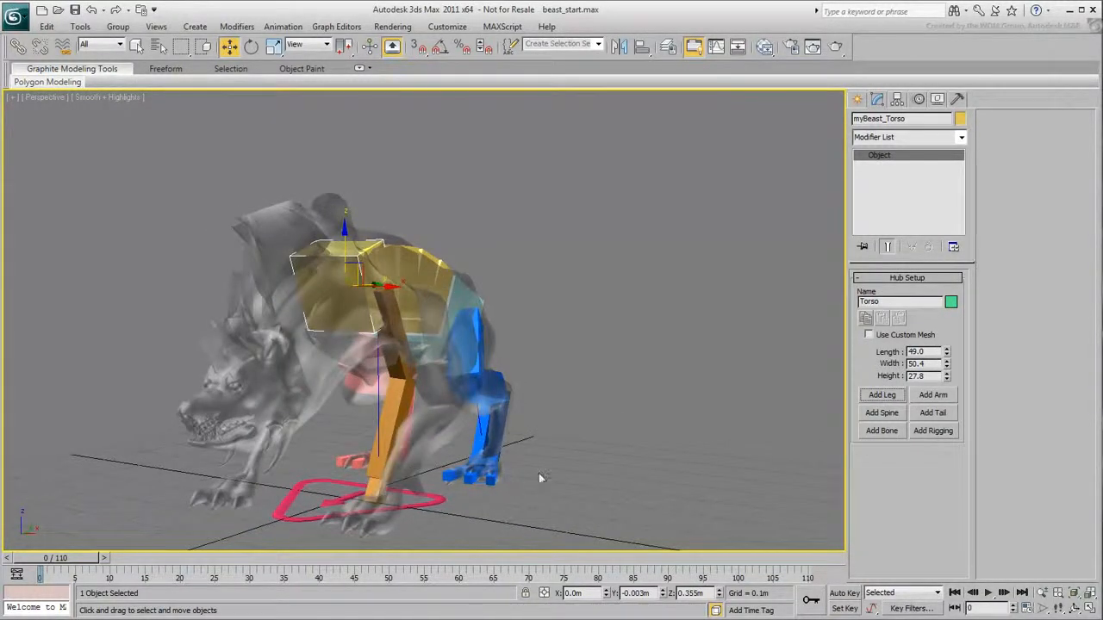
{"action": "left_click", "coordinate": [405, 364]}
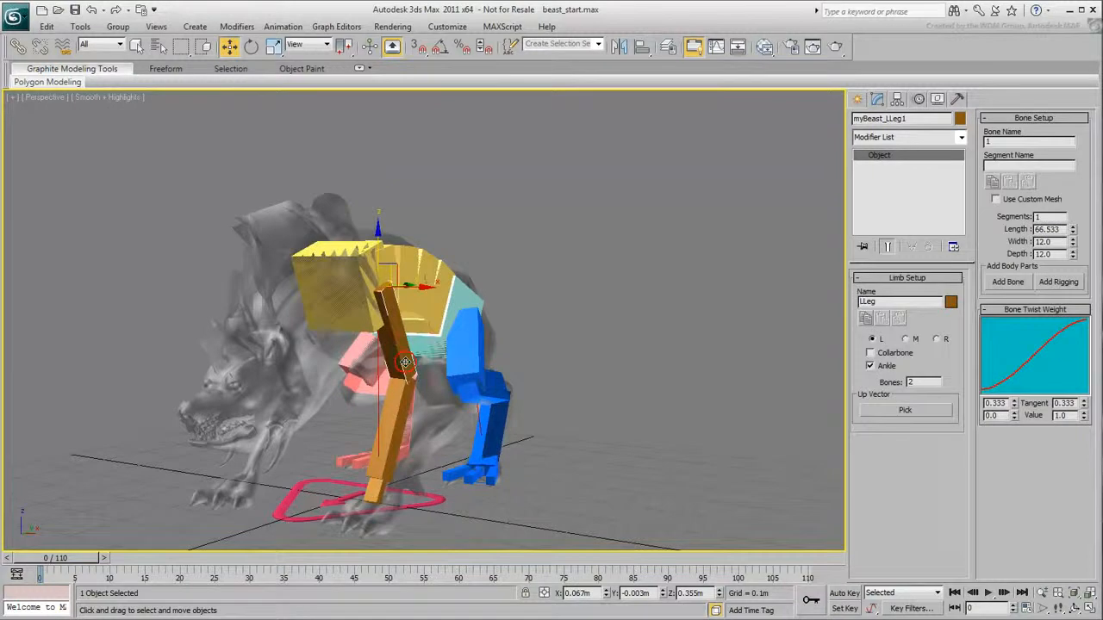
{"action": "left_click", "coordinate": [871, 353]}
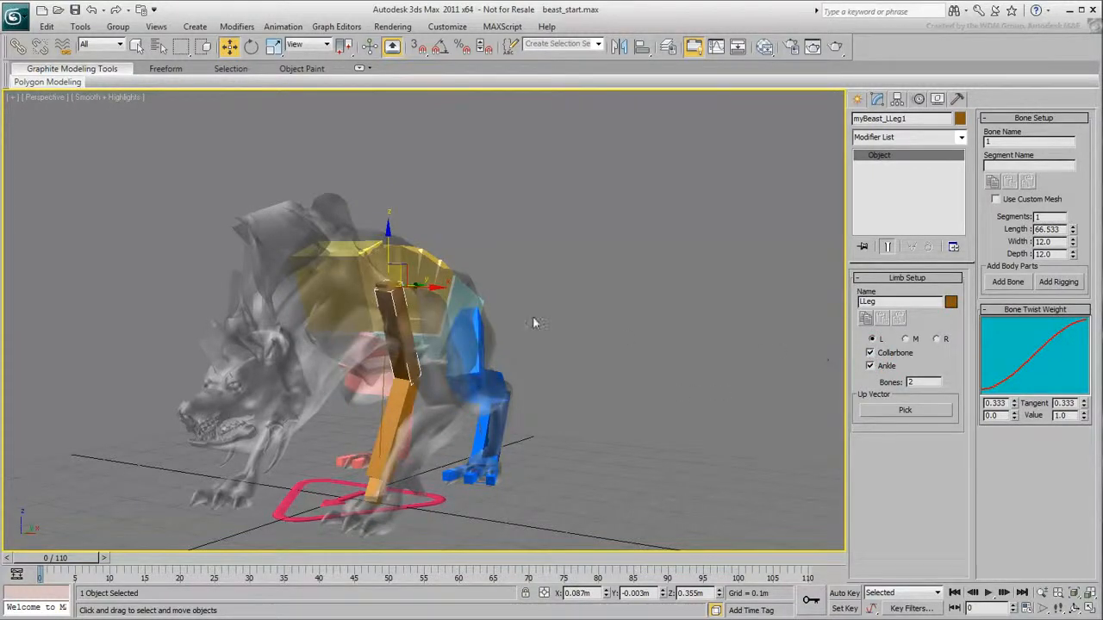
{"action": "middle_click_drag", "start_coordinate": [421, 339], "coordinate": [422, 358], "text": "alt"}
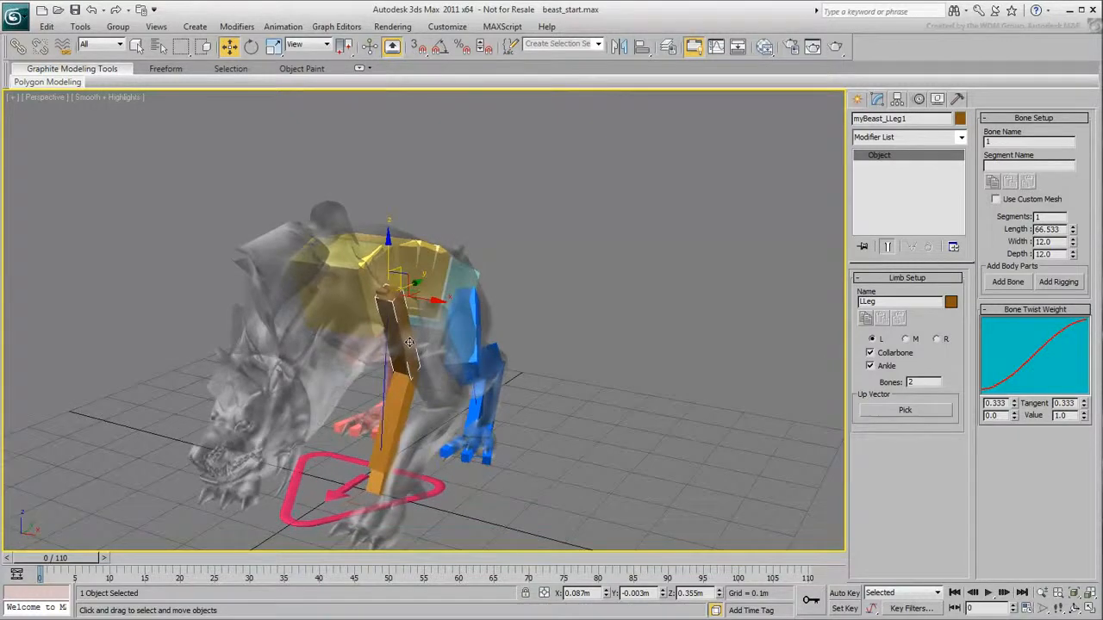
{"action": "left_click", "coordinate": [379, 291]}
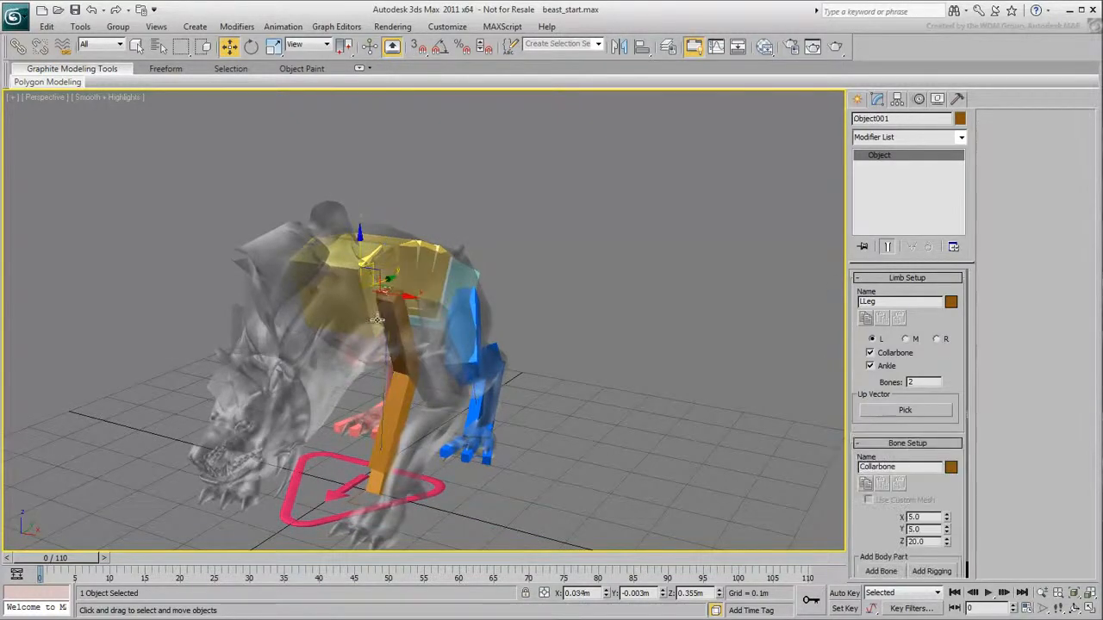
{"action": "left_click_drag", "start_coordinate": [387, 280], "coordinate": [405, 253]}
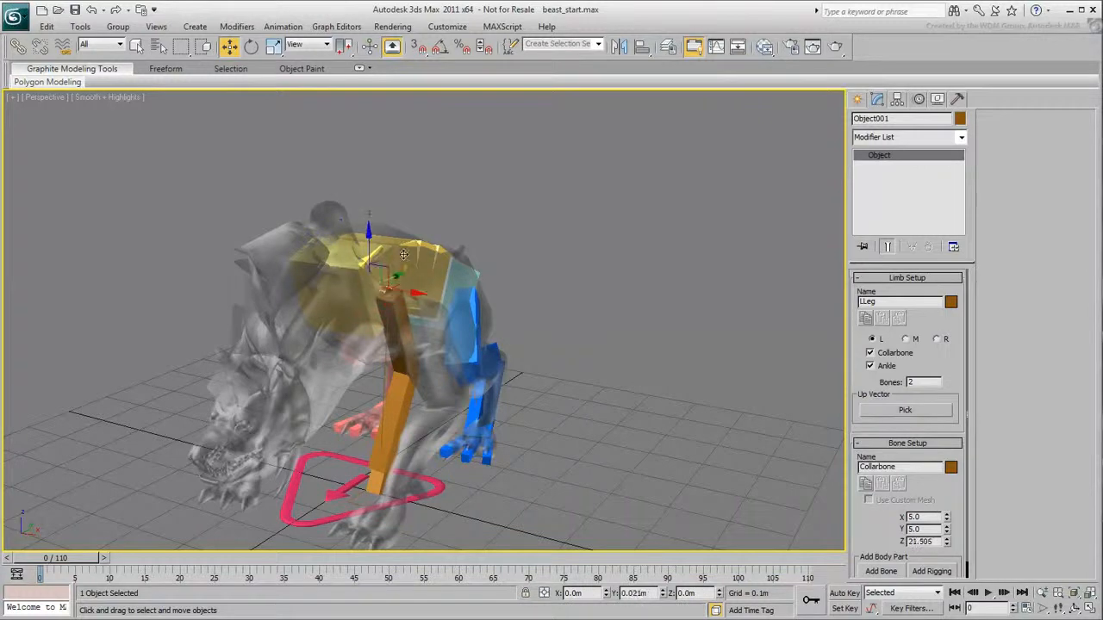
{"action": "middle_click_drag", "start_coordinate": [405, 362], "coordinate": [306, 382], "text": "alt"}
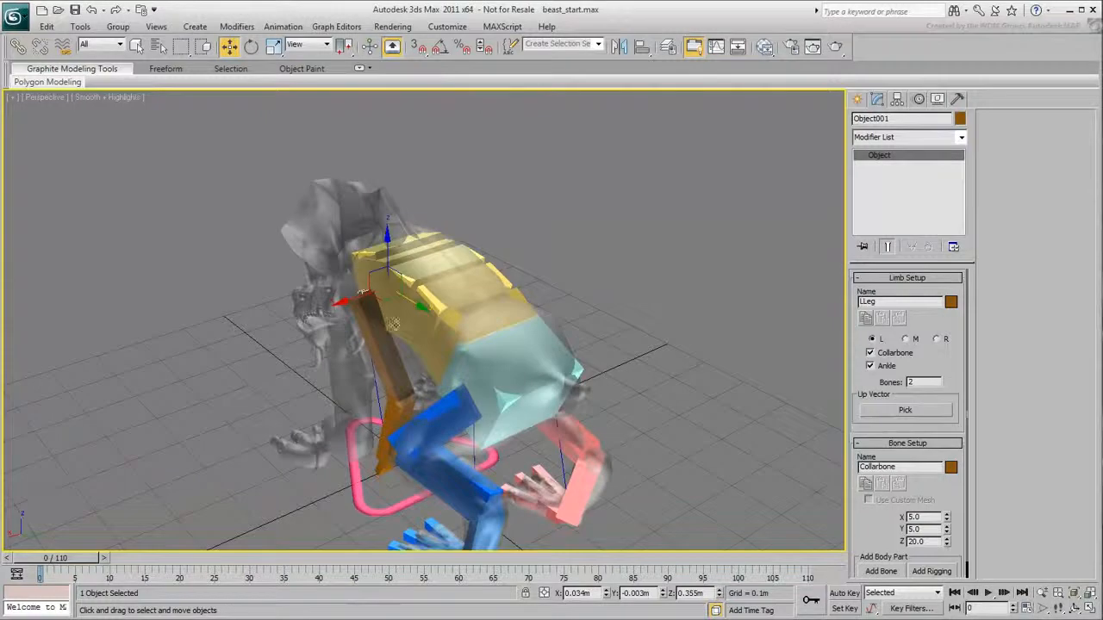
Move the front left leg's first bone outward and down so the collarbone reaches the beast's shoulder.
{"action": "left_click", "coordinate": [325, 308]}
{"action": "middle_click_drag", "start_coordinate": [326, 310], "coordinate": [473, 325], "text": "alt"}
{"action": "left_click_drag", "start_coordinate": [408, 284], "coordinate": [409, 308]}
{"action": "middle_click_drag", "start_coordinate": [409, 379], "coordinate": [310, 400], "text": "alt"}
{"action": "left_click_drag", "start_coordinate": [368, 297], "coordinate": [372, 295]}
{"action": "middle_click_drag", "start_coordinate": [351, 366], "coordinate": [406, 406], "text": "alt"}
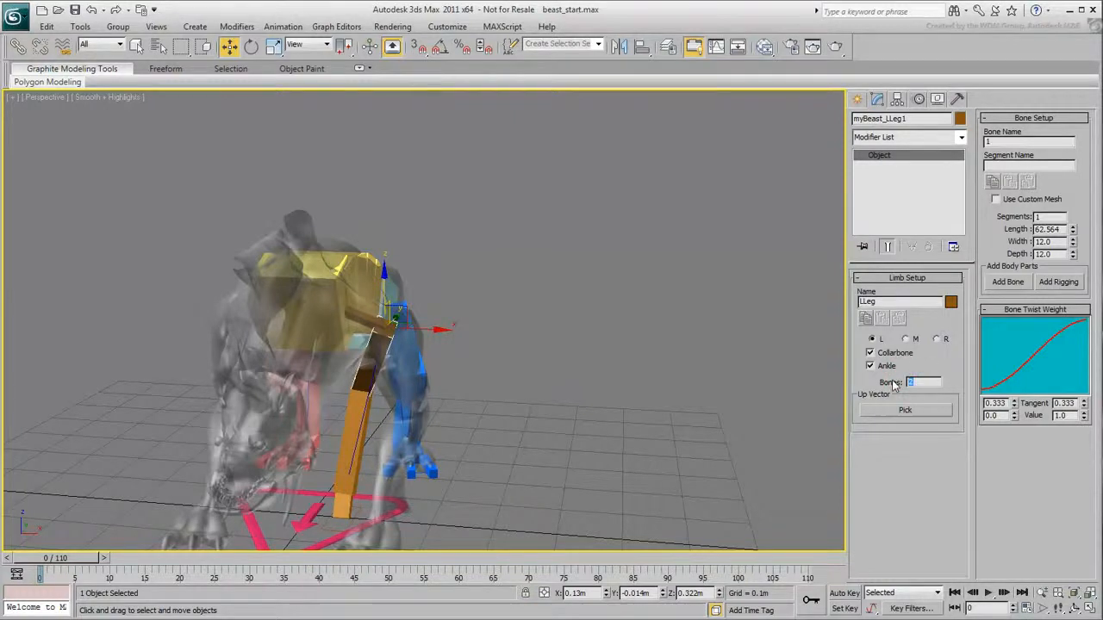
Set the front left leg's number of bones to 3 and select its second bone.
{"action": "type", "text": "2"}
{"action": "key", "text": "Return"}
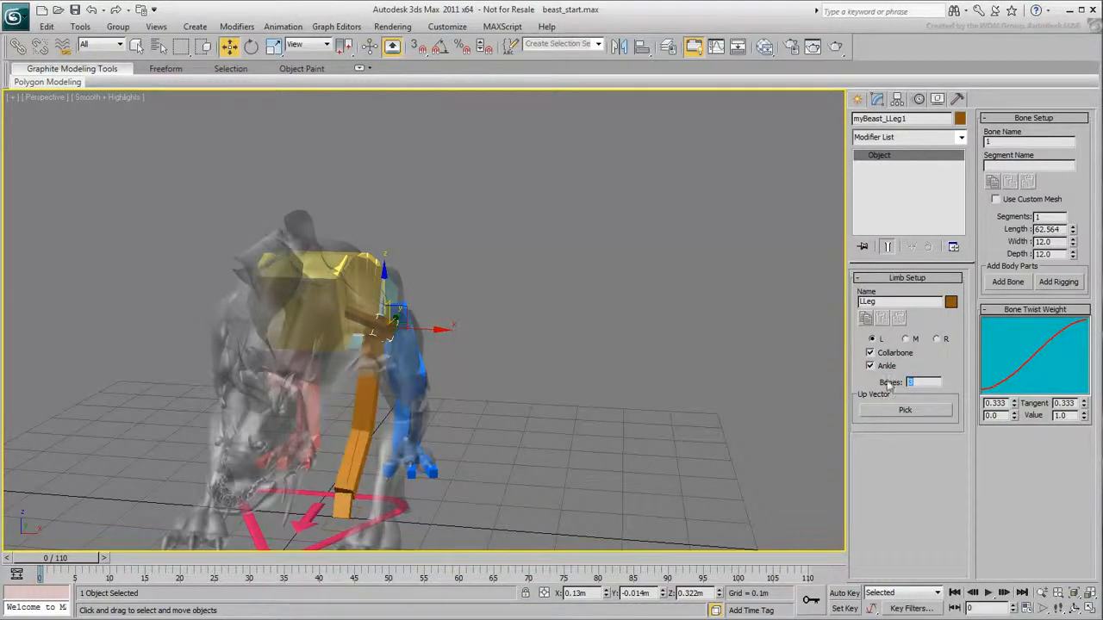
{"action": "middle_click_drag", "start_coordinate": [437, 398], "coordinate": [394, 366], "text": "alt"}
{"action": "left_click", "coordinate": [368, 336]}
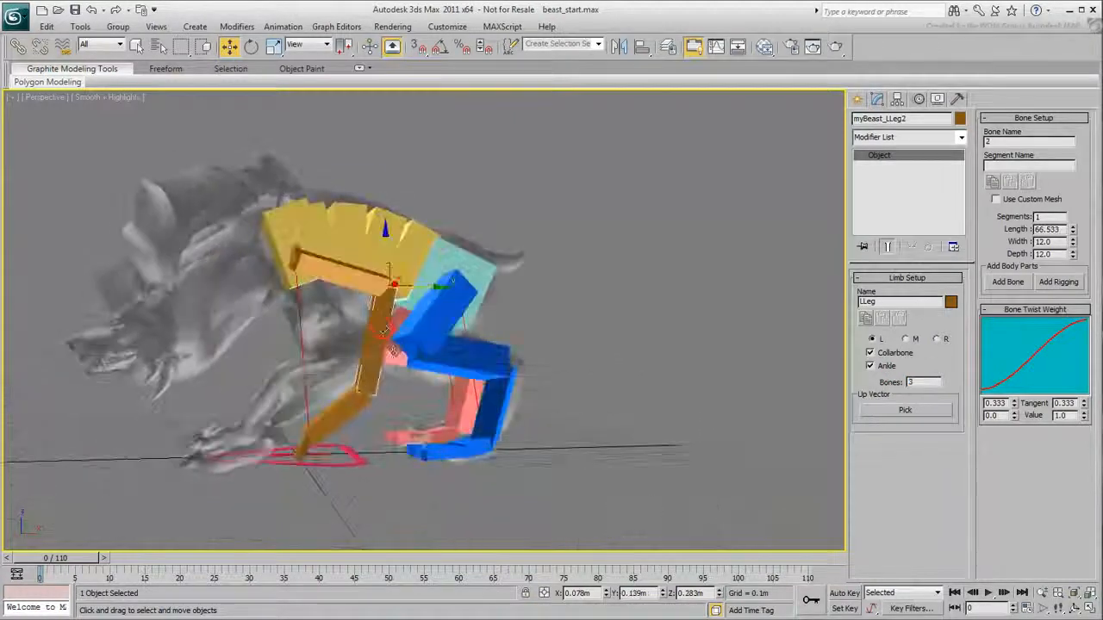
Reposition and slightly rotate the end of the front left leg to bring it toward the front paw.
{"action": "middle_click_drag", "start_coordinate": [393, 304], "coordinate": [379, 320], "text": "alt"}
{"action": "middle_click_drag", "start_coordinate": [262, 412], "coordinate": [472, 448], "text": "alt"}
{"action": "left_click", "coordinate": [276, 498]}
{"action": "right_click", "coordinate": [483, 448]}
{"action": "mouse_move", "coordinate": [472, 448]}
{"action": "left_mouse_down"}
{"action": "mouse_move", "coordinate": [486, 448]}
{"action": "mouse_move", "coordinate": [467, 475]}
{"action": "mouse_move", "coordinate": [481, 445]}
{"action": "left_mouse_up"}
{"action": "left_click", "coordinate": [505, 471]}
{"action": "right_click", "coordinate": [466, 476]}
{"action": "left_click", "coordinate": [484, 486]}
{"action": "middle_click_drag", "start_coordinate": [481, 445], "coordinate": [336, 430], "text": "alt"}
Move the front left leg's joints from several angles to bend the leg along the mesh.
{"action": "left_click", "coordinate": [509, 402]}
{"action": "middle_click_drag", "start_coordinate": [509, 402], "coordinate": [633, 465], "text": "alt"}
{"action": "left_click_drag", "start_coordinate": [498, 350], "coordinate": [516, 354]}
{"action": "middle_click_drag", "start_coordinate": [516, 355], "coordinate": [409, 336], "text": "alt"}
{"action": "left_click_drag", "start_coordinate": [545, 376], "coordinate": [560, 347]}
{"action": "middle_click_drag", "start_coordinate": [560, 348], "coordinate": [681, 349], "text": "alt"}
{"action": "left_click_drag", "start_coordinate": [582, 330], "coordinate": [572, 330]}
{"action": "middle_click_drag", "start_coordinate": [573, 330], "coordinate": [473, 414], "text": "alt"}
{"action": "left_click_drag", "start_coordinate": [568, 320], "coordinate": [575, 325]}
{"action": "middle_click_drag", "start_coordinate": [575, 325], "coordinate": [561, 460], "text": "alt"}
Rotate the front left leg's foot platform to align it with the front paw.
{"action": "left_click", "coordinate": [455, 447]}
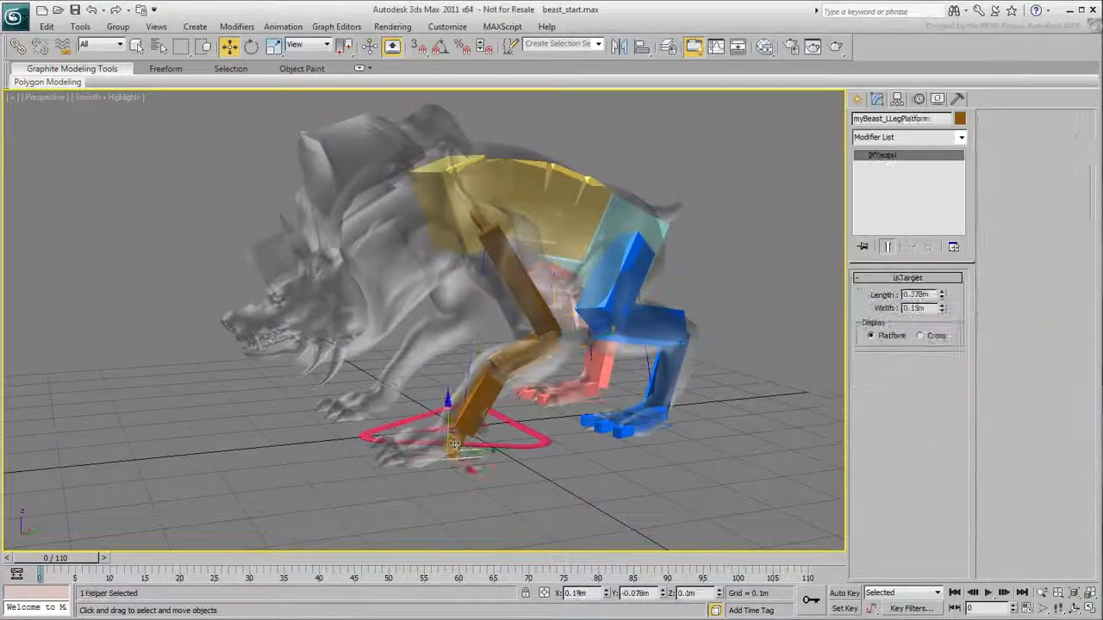
{"action": "left_click", "coordinate": [454, 446]}
{"action": "right_click", "coordinate": [455, 442]}
{"action": "left_click", "coordinate": [481, 462]}
{"action": "left_click_drag", "start_coordinate": [507, 434], "coordinate": [531, 478]}
Move the front left ankle bone forward so that it extends into the paw.
{"action": "scroll", "coordinate": [517, 483], "scroll_direction": "up", "scroll_amount": 3}
{"action": "middle_click_drag", "start_coordinate": [474, 508], "coordinate": [461, 378]}
{"action": "left_click", "coordinate": [401, 370]}
{"action": "right_click", "coordinate": [451, 374]}
{"action": "left_click", "coordinate": [471, 391]}
{"action": "left_click_drag", "start_coordinate": [434, 368], "coordinate": [395, 367]}
Reposition the front left leg's second and third bones to match the elbow and wrist of the mesh.
{"action": "left_click", "coordinate": [516, 240]}
{"action": "left_click_drag", "start_coordinate": [552, 196], "coordinate": [586, 198]}
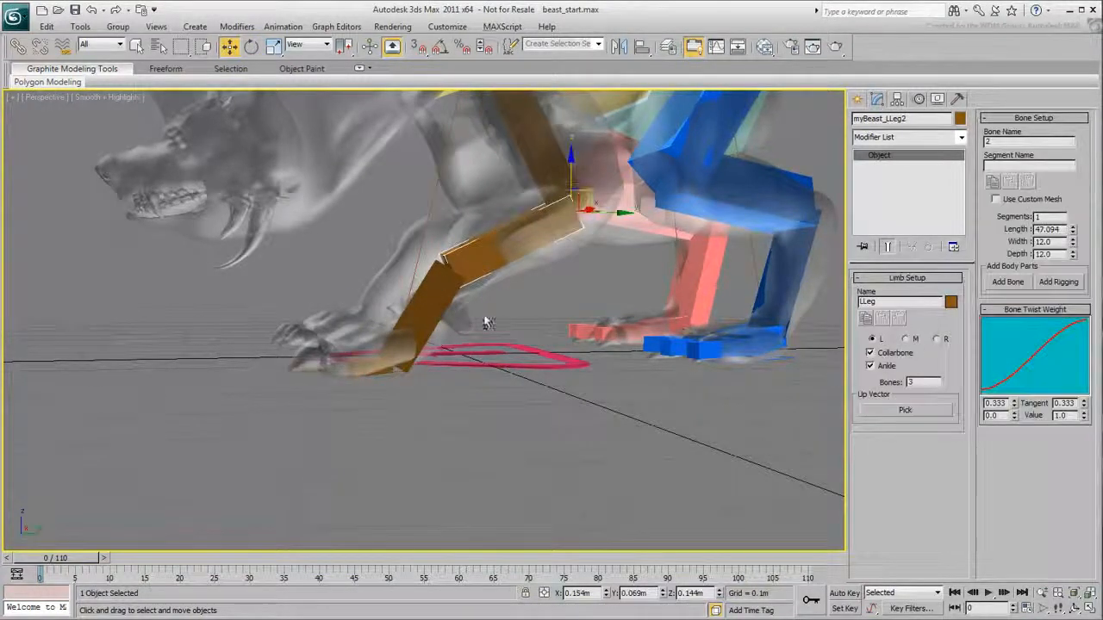
{"action": "left_click", "coordinate": [436, 282]}
{"action": "middle_click_drag", "start_coordinate": [435, 285], "coordinate": [447, 311], "text": "alt"}
{"action": "left_click_drag", "start_coordinate": [465, 251], "coordinate": [505, 218]}
{"action": "mouse_move", "coordinate": [551, 304]}
{"action": "middle_mouse_down", "text": "alt"}
{"action": "mouse_move", "coordinate": [507, 290]}
{"action": "mouse_move", "coordinate": [548, 308]}
{"action": "middle_mouse_up", "text": "alt"}
{"action": "left_click", "coordinate": [566, 222]}
{"action": "left_click_drag", "start_coordinate": [596, 198], "coordinate": [593, 196]}
Nudge the front left ankle bone up to sit properly inside the paw.
{"action": "middle_click_drag", "start_coordinate": [512, 355], "coordinate": [490, 345], "text": "alt"}
{"action": "left_click", "coordinate": [374, 364]}
{"action": "left_click_drag", "start_coordinate": [409, 350], "coordinate": [407, 335]}
{"action": "middle_click_drag", "start_coordinate": [509, 372], "coordinate": [505, 331], "text": "alt"}
Thicken the front left leg's collarbone and upper bones, giving the first bone a width of 16.774.
{"action": "left_click", "coordinate": [422, 185]}
{"action": "middle_click_drag", "start_coordinate": [422, 184], "coordinate": [439, 286], "text": "alt"}
{"action": "left_click", "coordinate": [435, 289]}
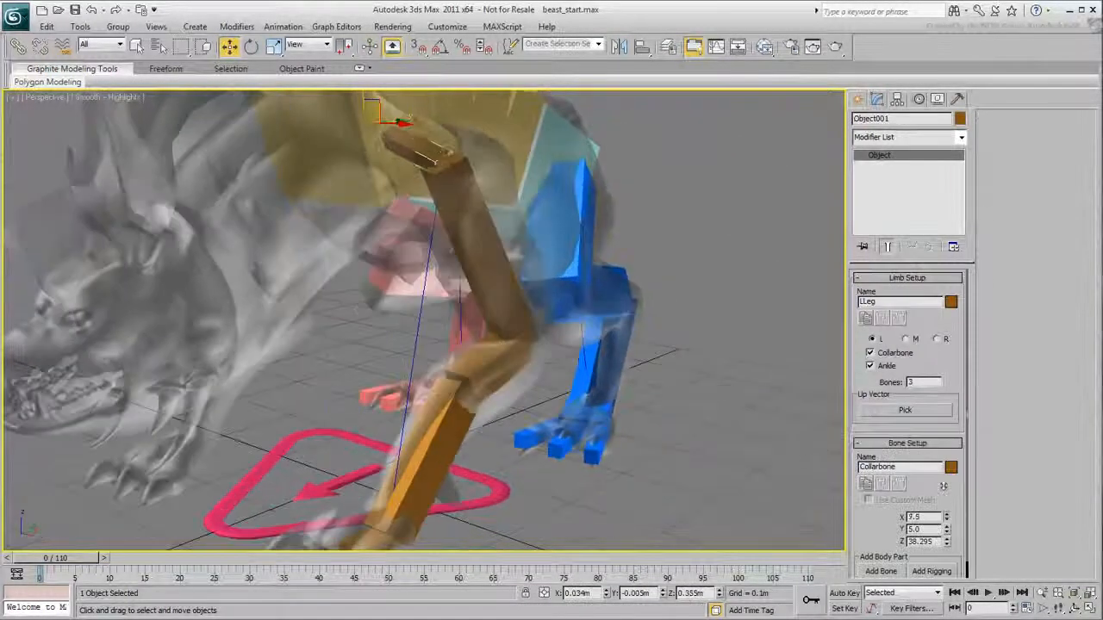
{"action": "left_click", "coordinate": [487, 242]}
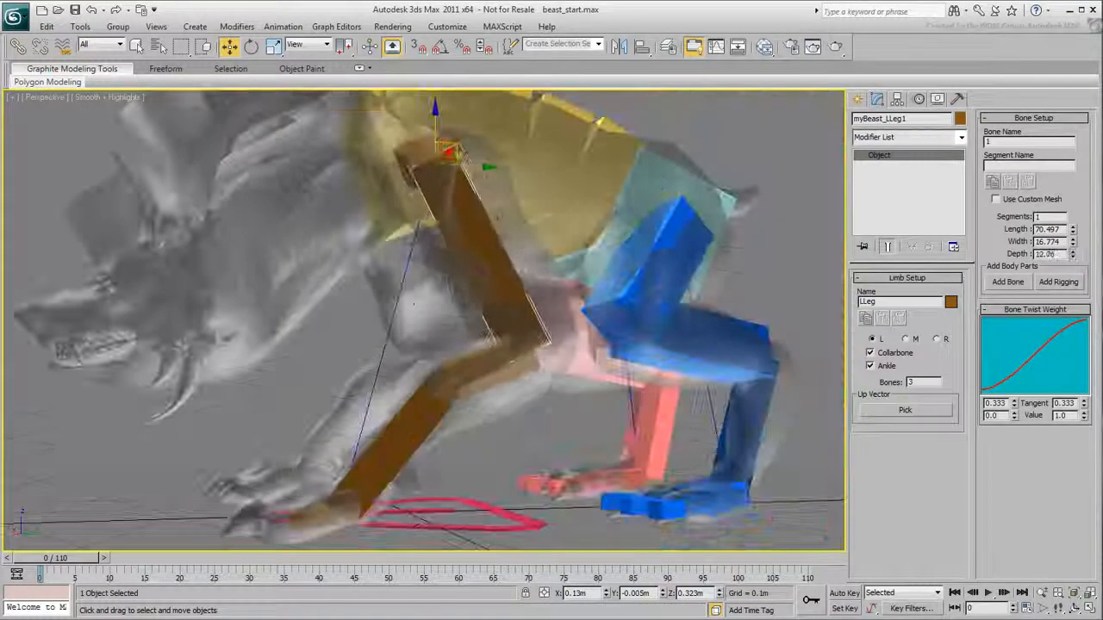
{"action": "left_click", "coordinate": [444, 371]}
{"action": "middle_click_drag", "start_coordinate": [443, 370], "coordinate": [454, 320], "text": "alt"}
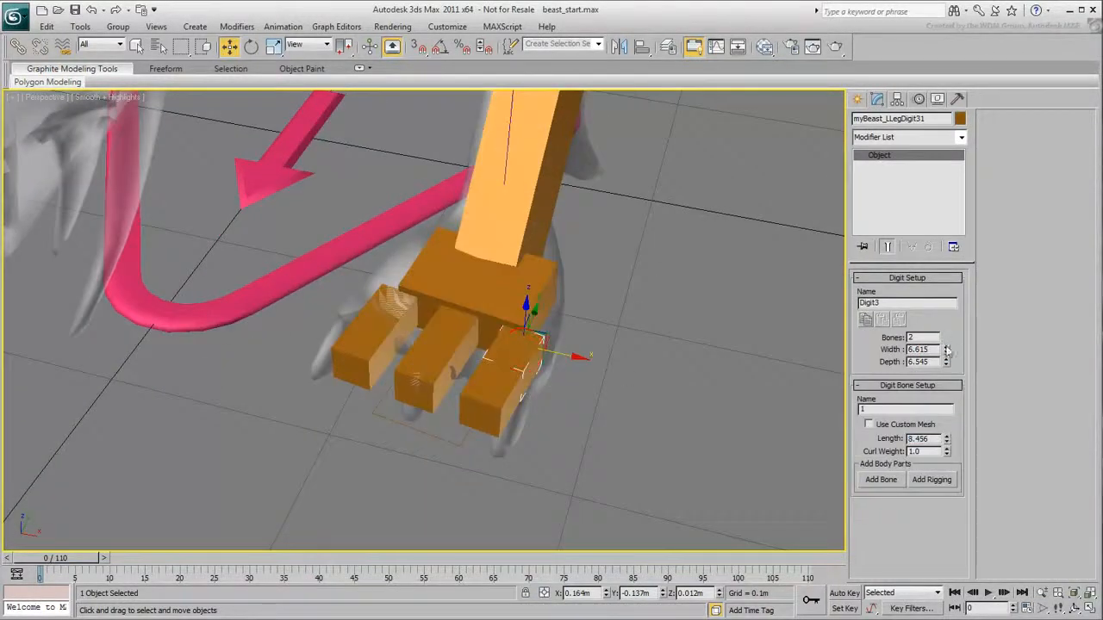
Narrow the front left foot's outer toe to a width of 4.961 and rotate its first bone to follow the claw.
{"action": "left_click_drag", "start_coordinate": [947, 348], "coordinate": [949, 364]}
{"action": "key", "text": "e"}
{"action": "left_click_drag", "start_coordinate": [512, 351], "coordinate": [522, 374]}
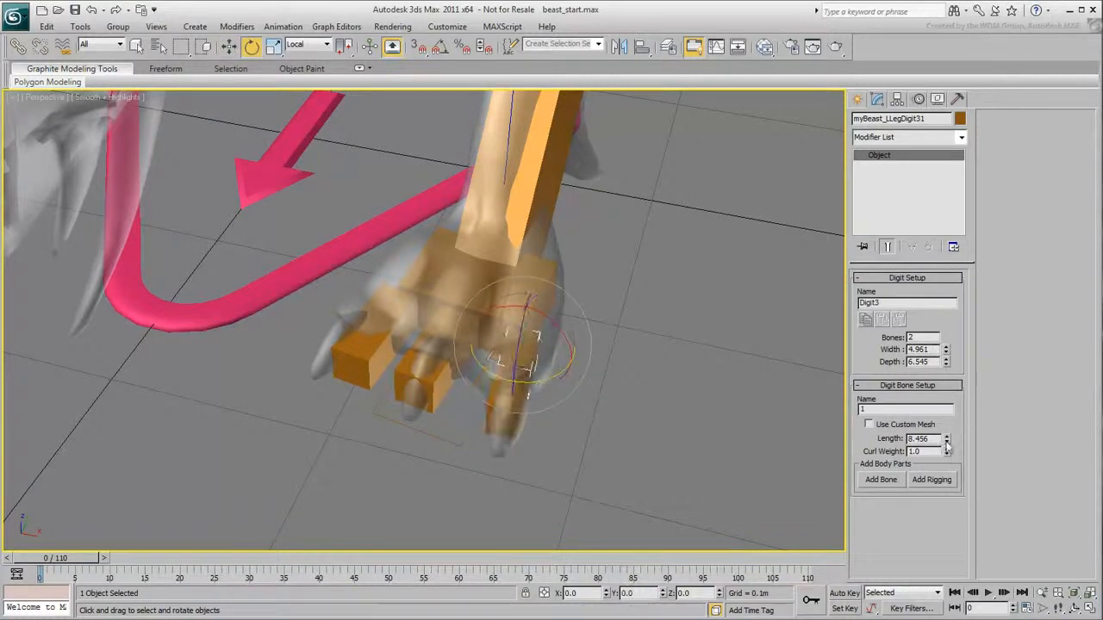
Lengthen the first bones of the front left foot's outer and middle toes and narrow the middle toe to match the paw.
{"action": "left_click_drag", "start_coordinate": [946, 439], "coordinate": [933, 161]}
{"action": "left_click", "coordinate": [474, 350]}
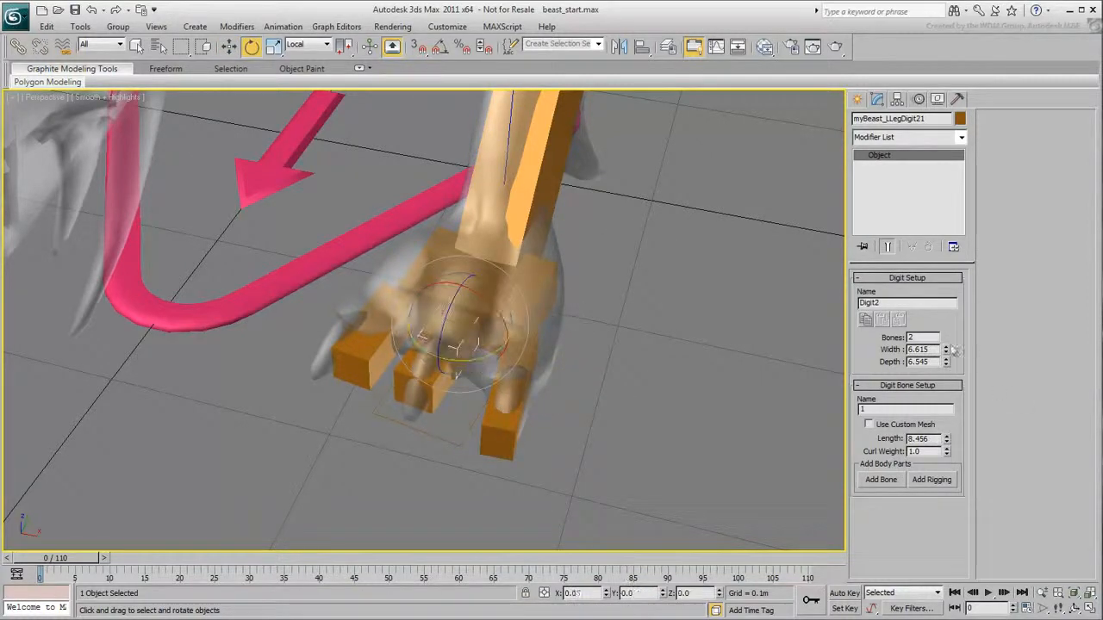
{"action": "left_click_drag", "start_coordinate": [947, 439], "coordinate": [948, 405]}
{"action": "left_click_drag", "start_coordinate": [946, 349], "coordinate": [946, 362]}
Reposition the front left foot's inner toe over its claw, with a width of 5.49 and a first bone length of 10.166.
{"action": "left_click", "coordinate": [370, 308]}
{"action": "left_click_drag", "start_coordinate": [408, 339], "coordinate": [389, 337]}
{"action": "right_click", "coordinate": [421, 333]}
{"action": "left_click", "coordinate": [439, 345]}
{"action": "mouse_move", "coordinate": [440, 312]}
{"action": "left_mouse_down"}
{"action": "mouse_move", "coordinate": [431, 308]}
{"action": "mouse_move", "coordinate": [440, 311]}
{"action": "left_mouse_up"}
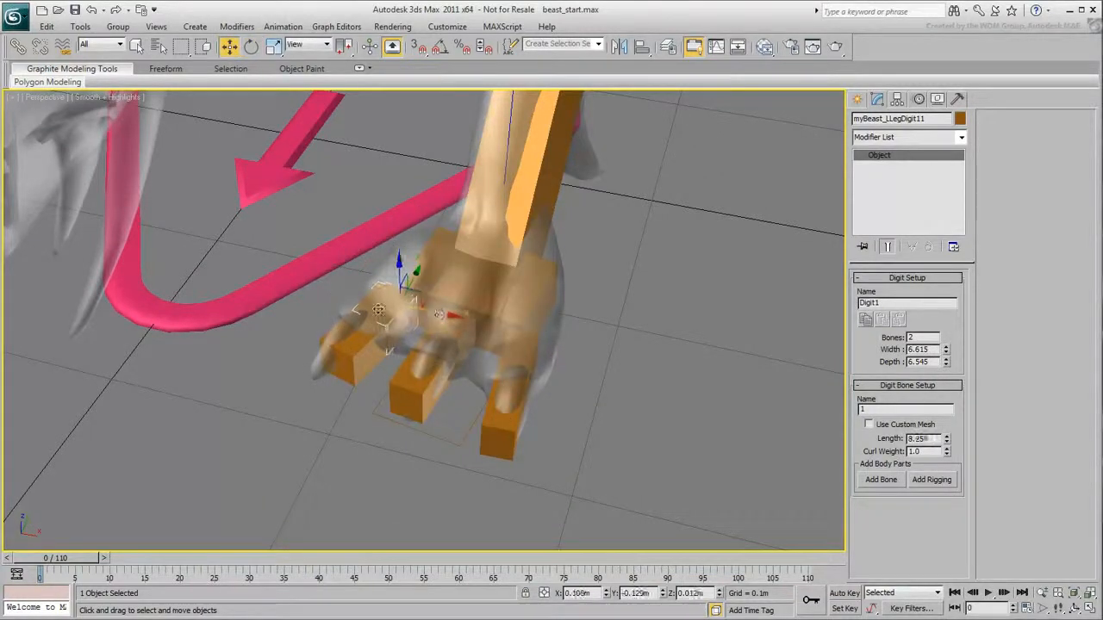
{"action": "double_click", "coordinate": [391, 305]}
{"action": "left_click_drag", "start_coordinate": [406, 343], "coordinate": [397, 339]}
{"action": "left_click", "coordinate": [393, 308]}
{"action": "left_click_drag", "start_coordinate": [946, 352], "coordinate": [946, 362]}
{"action": "left_click_drag", "start_coordinate": [946, 439], "coordinate": [946, 422]}
{"action": "scroll", "coordinate": [435, 388], "scroll_direction": "down", "scroll_amount": 6}
{"action": "scroll", "coordinate": [437, 387], "scroll_direction": "down", "scroll_amount": 2}
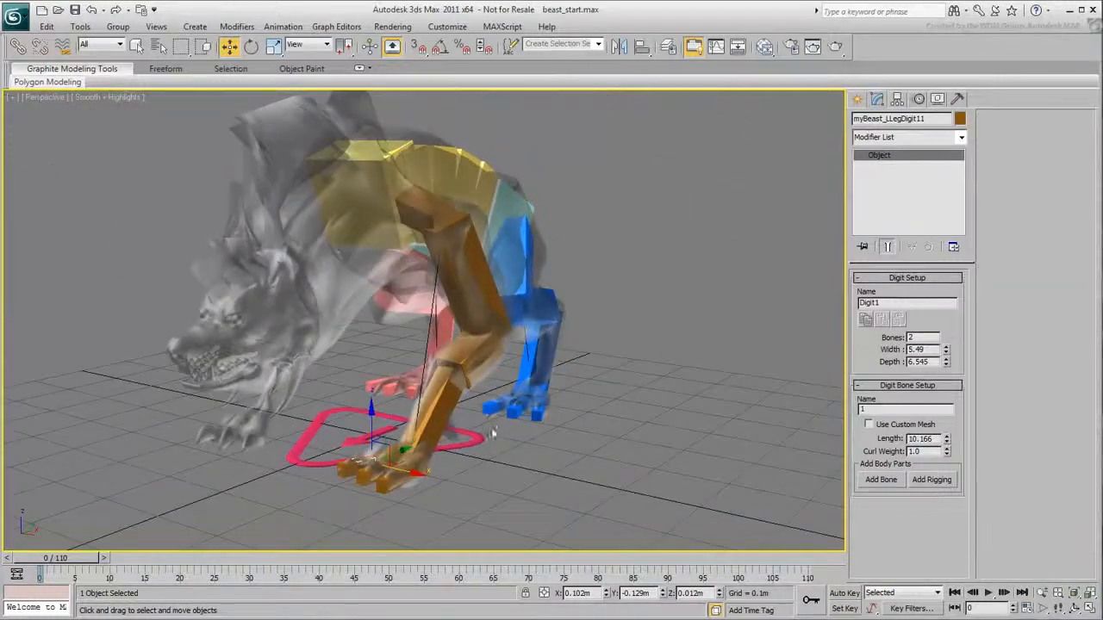
Add the mirrored front right leg to the torso hub.
{"action": "left_click", "coordinate": [365, 221]}
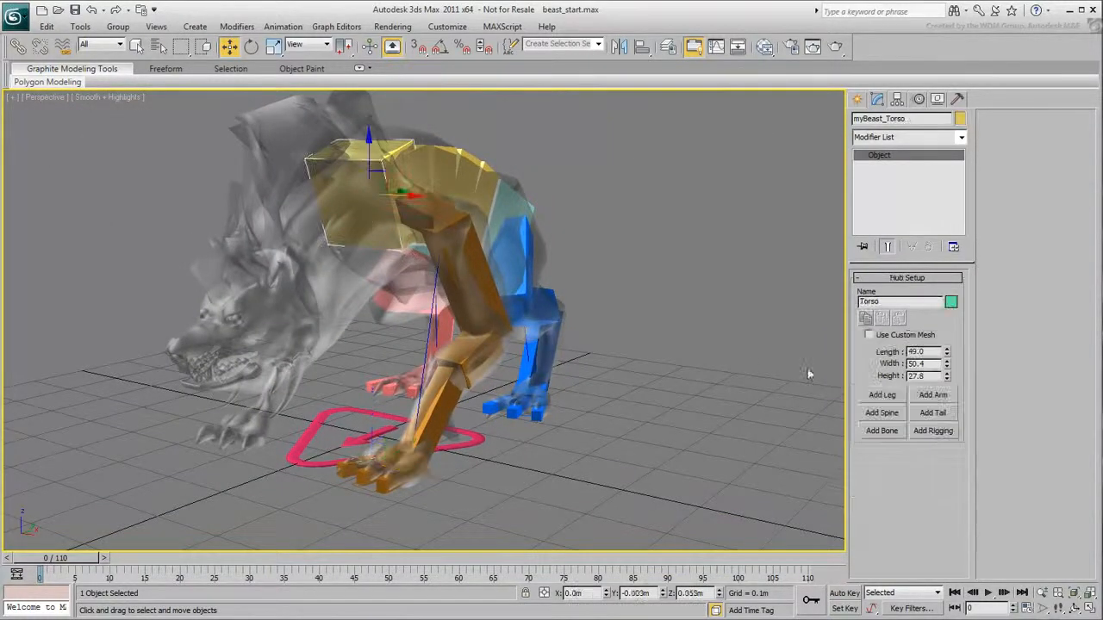
{"action": "left_click", "coordinate": [881, 394]}
{"action": "middle_click_drag", "start_coordinate": [277, 470], "coordinate": [256, 481], "text": "alt"}
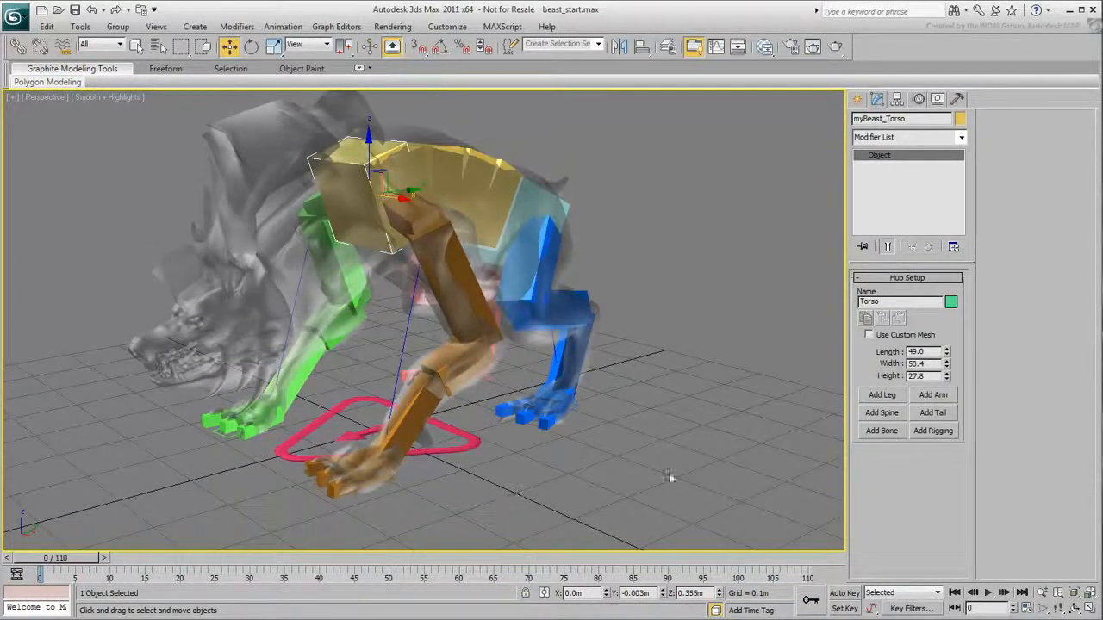
Add a spine to the torso hub and rename its end hub Head.
{"action": "left_click", "coordinate": [882, 415]}
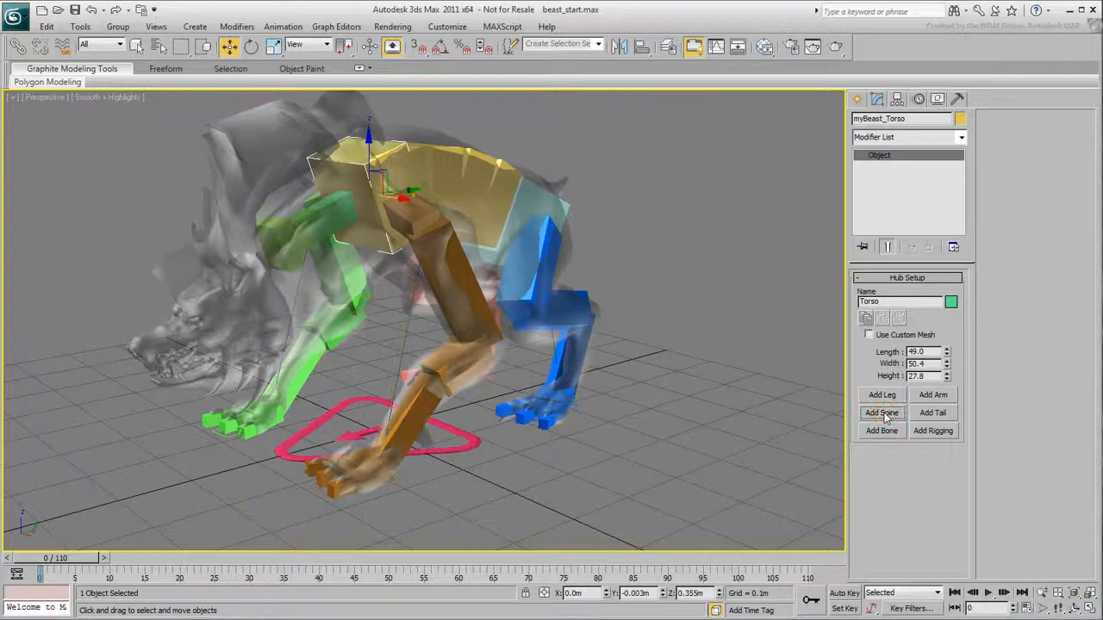
{"action": "left_click", "coordinate": [285, 257]}
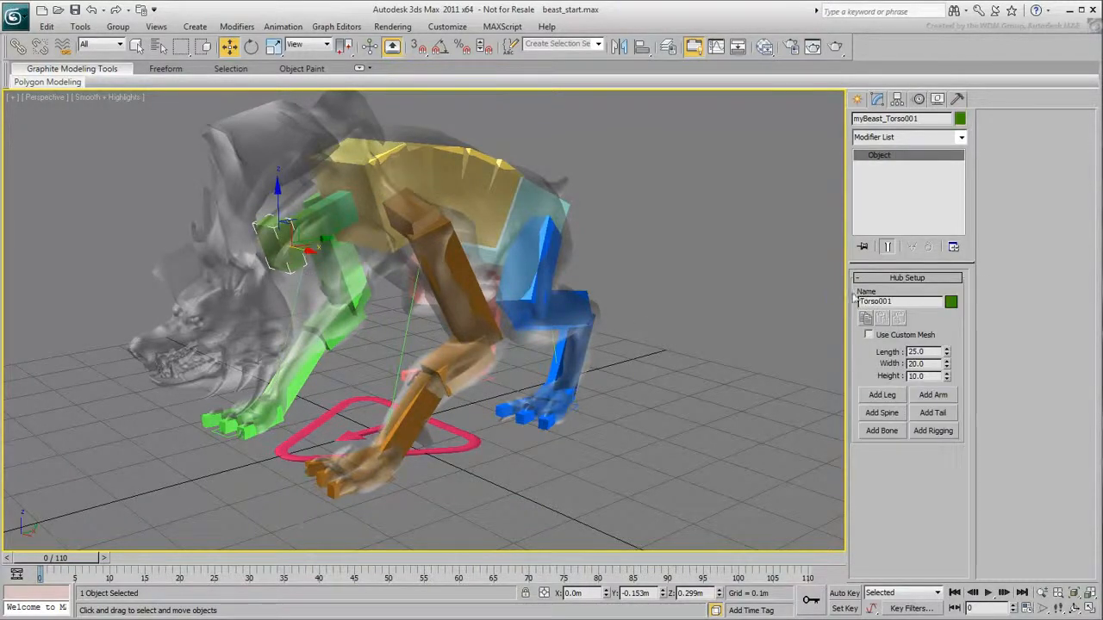
{"action": "double_click", "coordinate": [907, 301]}
{"action": "key", "text": "Return"}
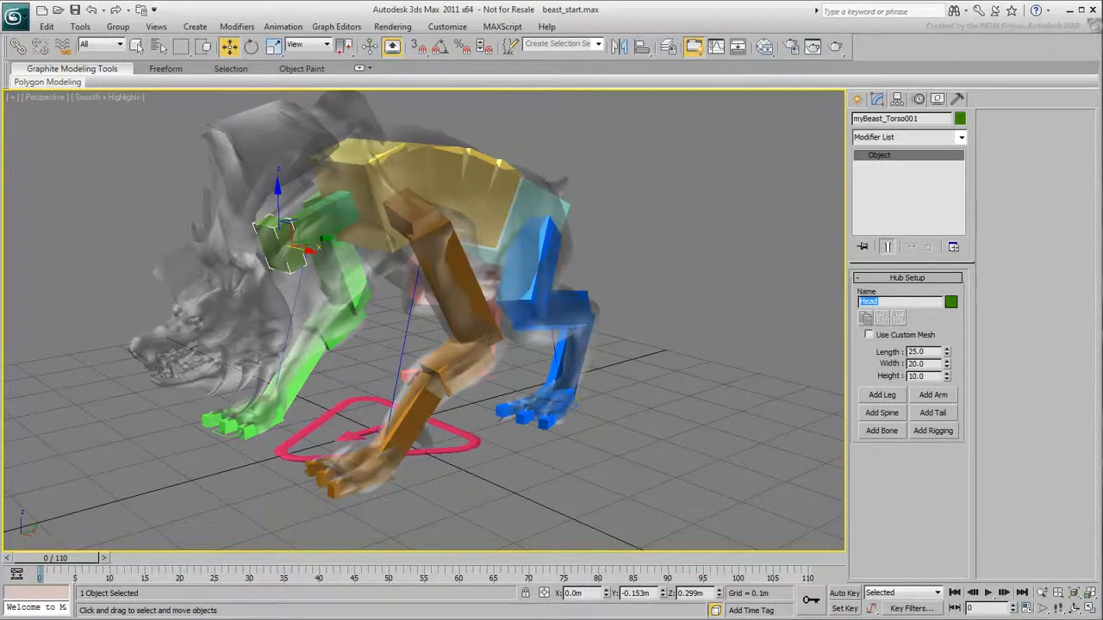
Rename the new spine between the torso and head hubs as Neck.
{"action": "middle_click_drag", "start_coordinate": [528, 307], "coordinate": [550, 333]}
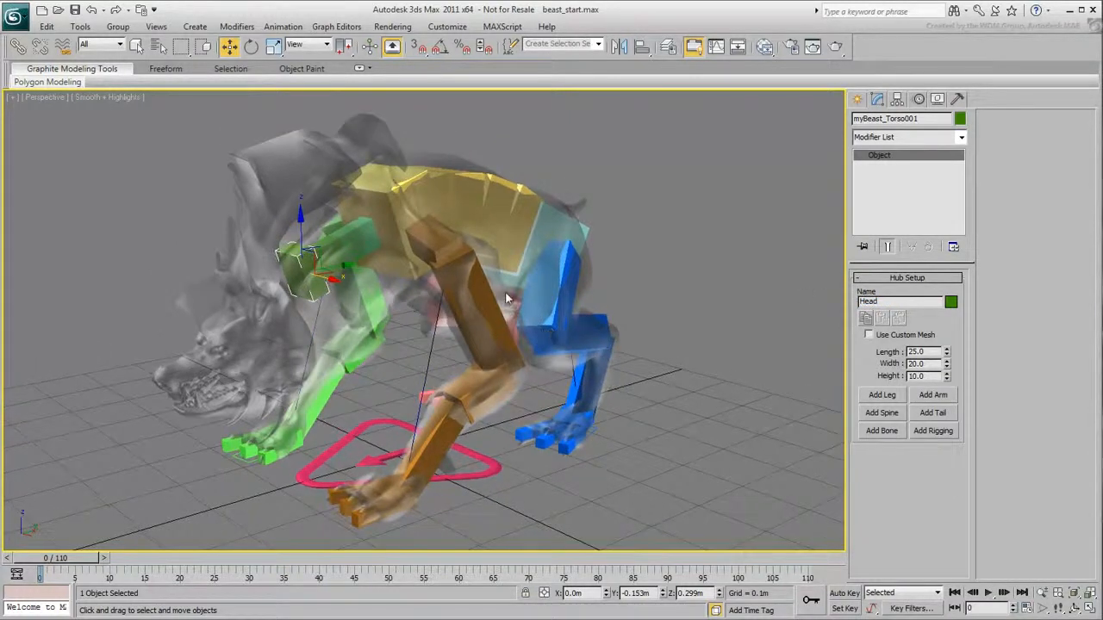
{"action": "left_click", "coordinate": [543, 269]}
{"action": "double_click", "coordinate": [905, 460]}
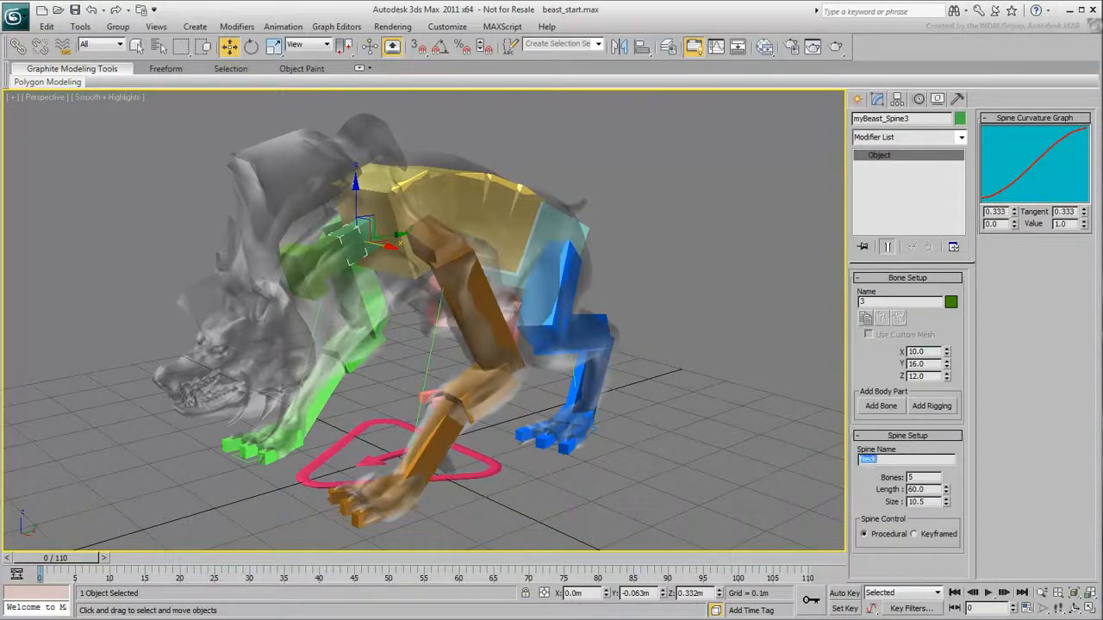
Move the head hub down and forward to the back of the beast's skull and raise the neck's base between the shoulders.
{"action": "mouse_move", "coordinate": [626, 338]}
{"action": "middle_mouse_down"}
{"action": "mouse_move", "coordinate": [645, 350]}
{"action": "mouse_move", "coordinate": [630, 347]}
{"action": "middle_mouse_up"}
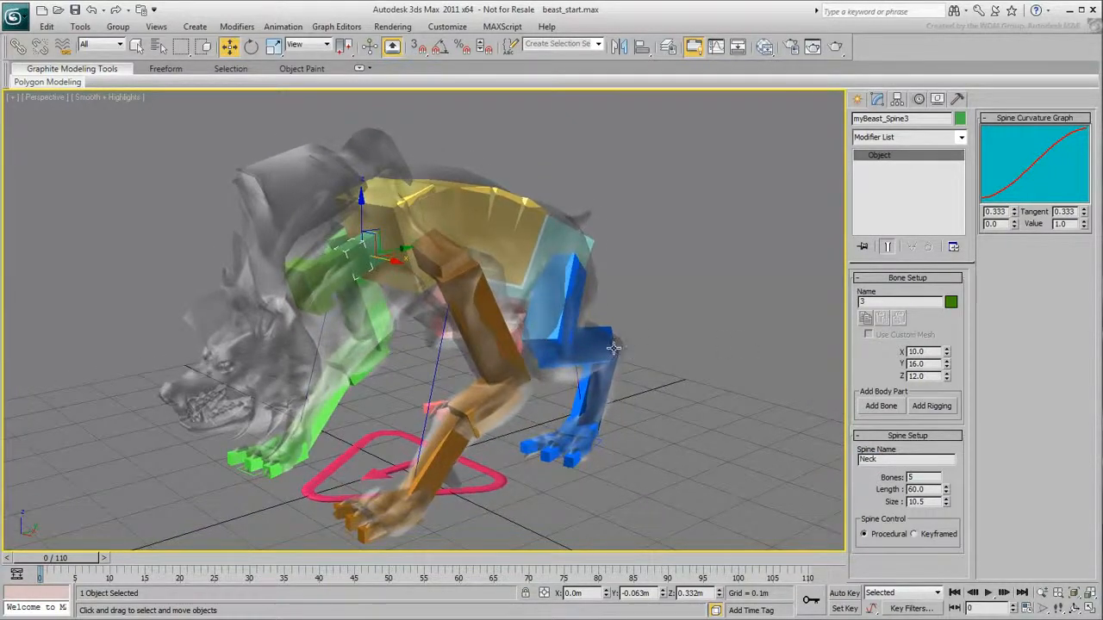
{"action": "left_click", "coordinate": [324, 297]}
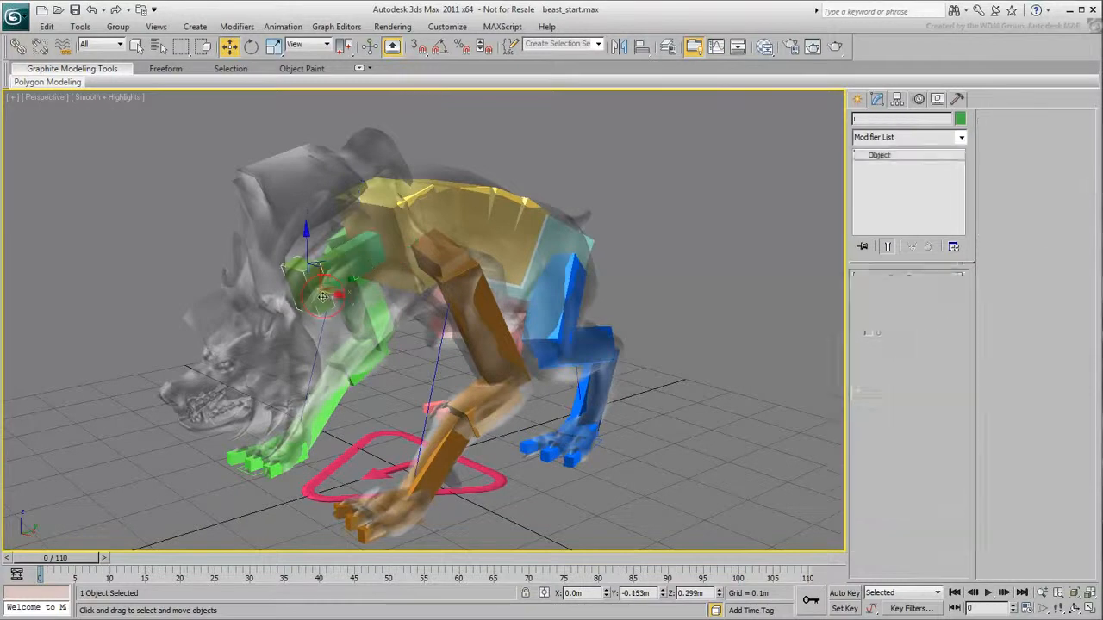
{"action": "middle_click_drag", "start_coordinate": [351, 336], "coordinate": [379, 268], "text": "alt"}
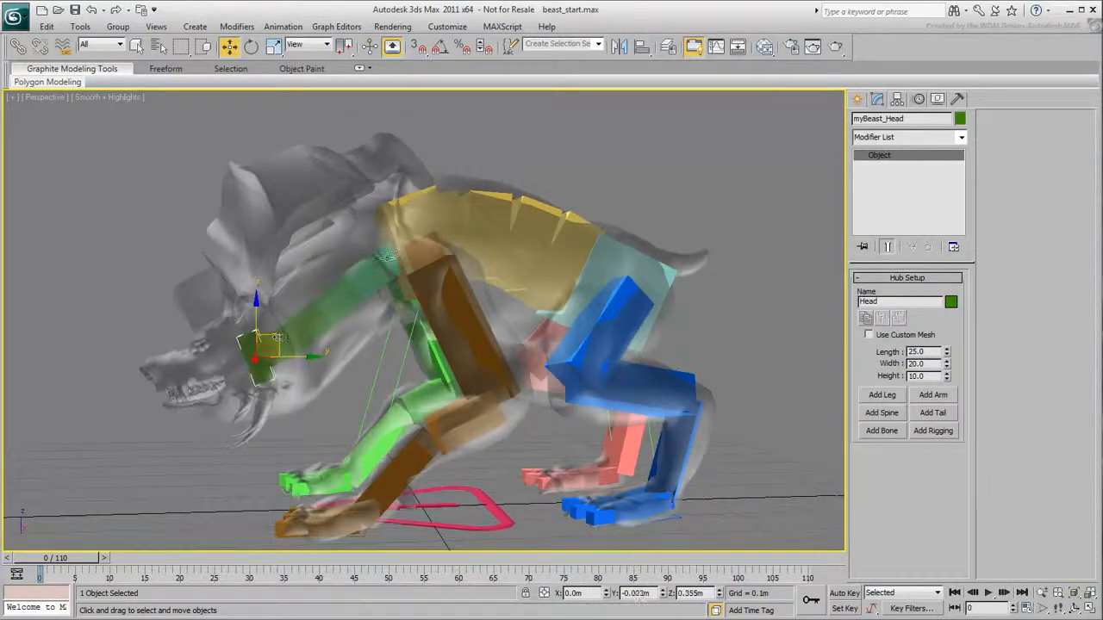
{"action": "left_click", "coordinate": [387, 252]}
{"action": "key", "text": "alt+x"}
{"action": "left_click", "coordinate": [246, 354]}
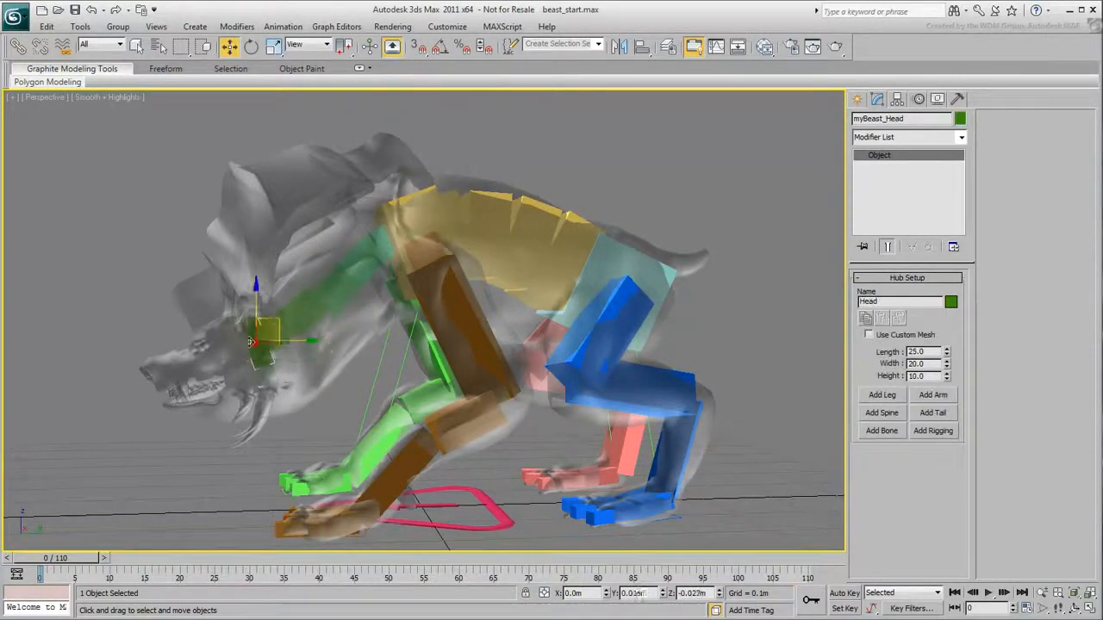
Rotate the neck bones into an arch that follows the mesh and reposition the head hub at the skull.
{"action": "right_click", "coordinate": [370, 256]}
{"action": "left_click", "coordinate": [386, 280]}
{"action": "left_click_drag", "start_coordinate": [327, 240], "coordinate": [331, 225]}
{"action": "left_click", "coordinate": [318, 280]}
{"action": "left_click_drag", "start_coordinate": [313, 298], "coordinate": [283, 343]}
{"action": "left_click", "coordinate": [298, 310]}
{"action": "right_click", "coordinate": [272, 355]}
{"action": "left_click", "coordinate": [288, 367]}
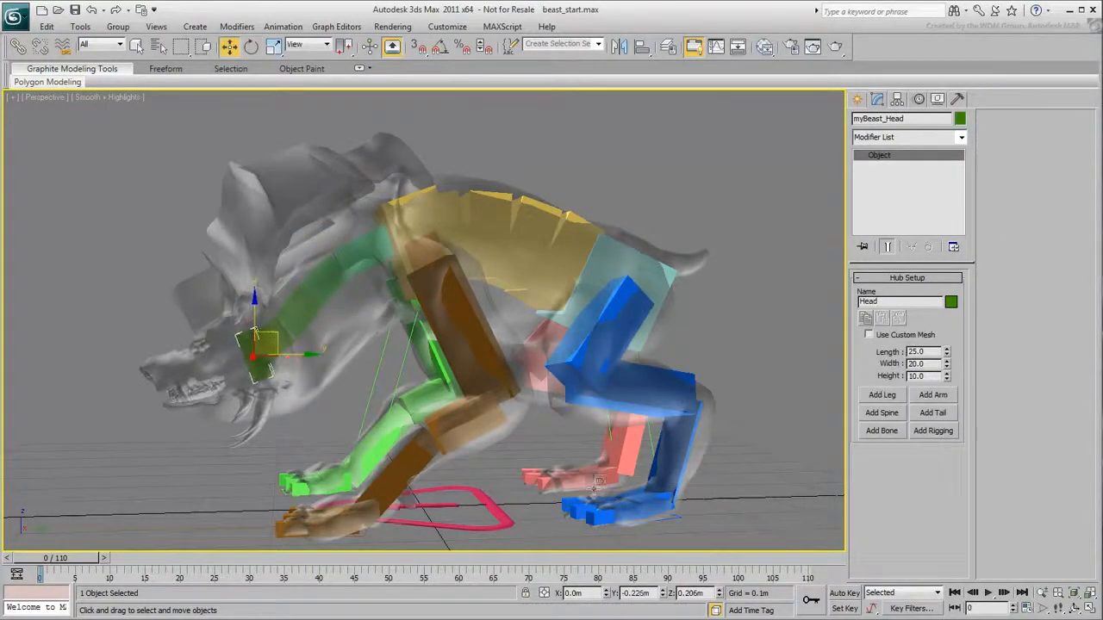
Resize the head hub to a length of 33.25, a width of 31.4 and a height of 29.4.
{"action": "middle_click_drag", "start_coordinate": [598, 489], "coordinate": [532, 479], "text": "alt"}
{"action": "mouse_move", "coordinate": [946, 354]}
{"action": "left_mouse_down"}
{"action": "mouse_move", "coordinate": [934, 255]}
{"action": "mouse_move", "coordinate": [942, 337]}
{"action": "left_mouse_up"}
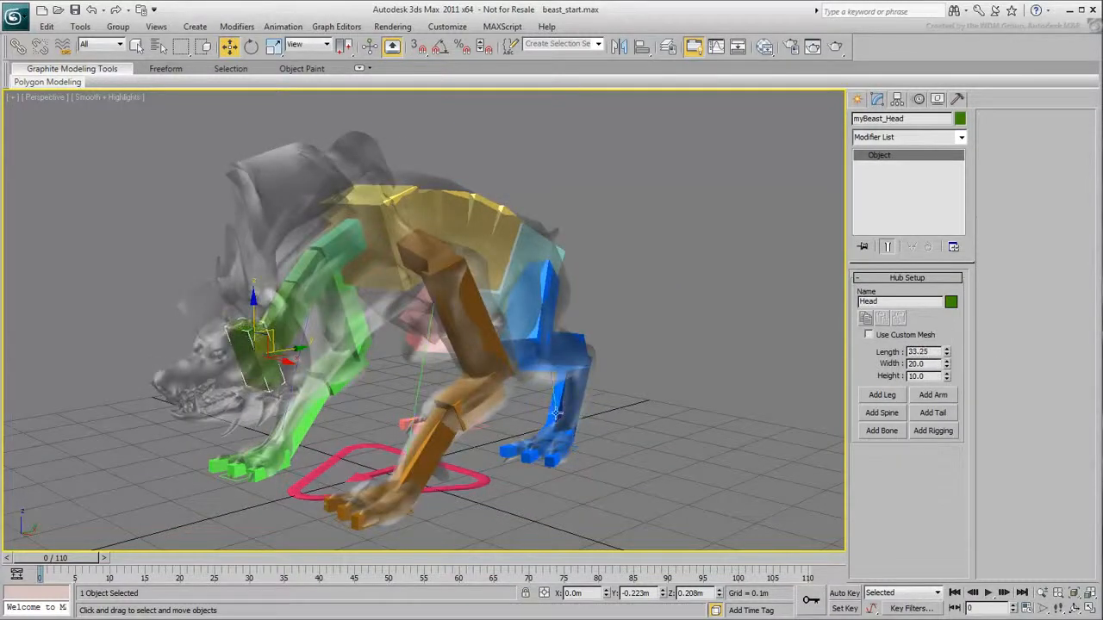
{"action": "middle_click_drag", "start_coordinate": [797, 422], "coordinate": [722, 402], "text": "alt"}
{"action": "left_click_drag", "start_coordinate": [946, 365], "coordinate": [946, 341]}
{"action": "middle_click_drag", "start_coordinate": [177, 397], "coordinate": [751, 365], "text": "alt"}
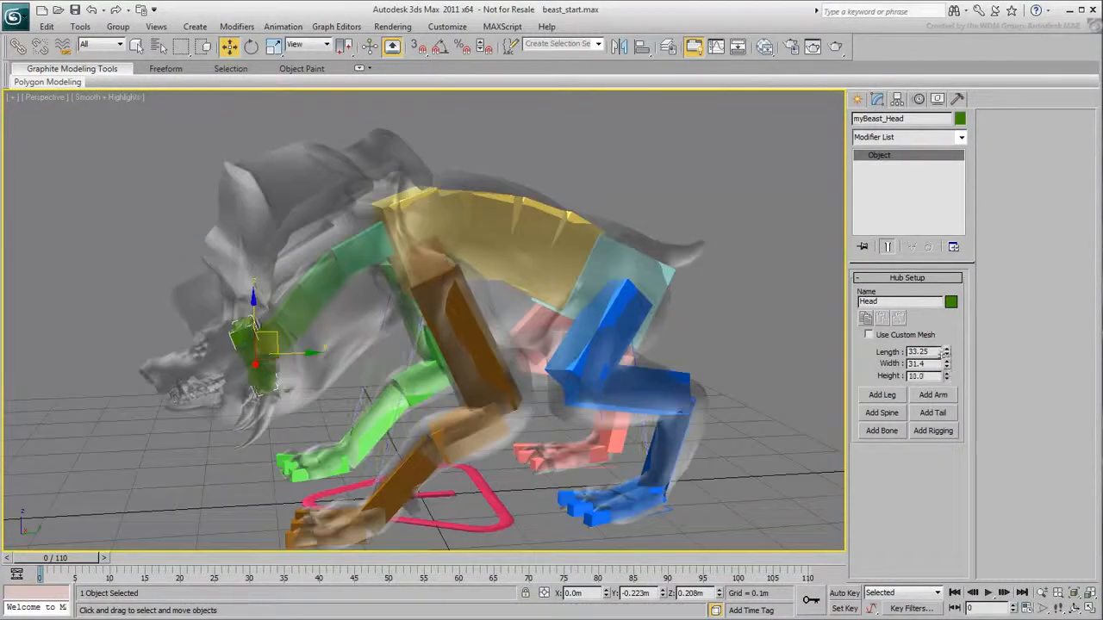
{"action": "left_click_drag", "start_coordinate": [946, 376], "coordinate": [929, 231]}
Enlarge the neck bones nearest the torso in X and Y to fill the thick base of the neck mesh.
{"action": "left_click", "coordinate": [353, 250]}
{"action": "middle_click_drag", "start_coordinate": [349, 298], "coordinate": [412, 357], "text": "alt"}
{"action": "left_click_drag", "start_coordinate": [946, 352], "coordinate": [944, 310]}
{"action": "middle_click_drag", "start_coordinate": [482, 362], "coordinate": [633, 366], "text": "alt"}
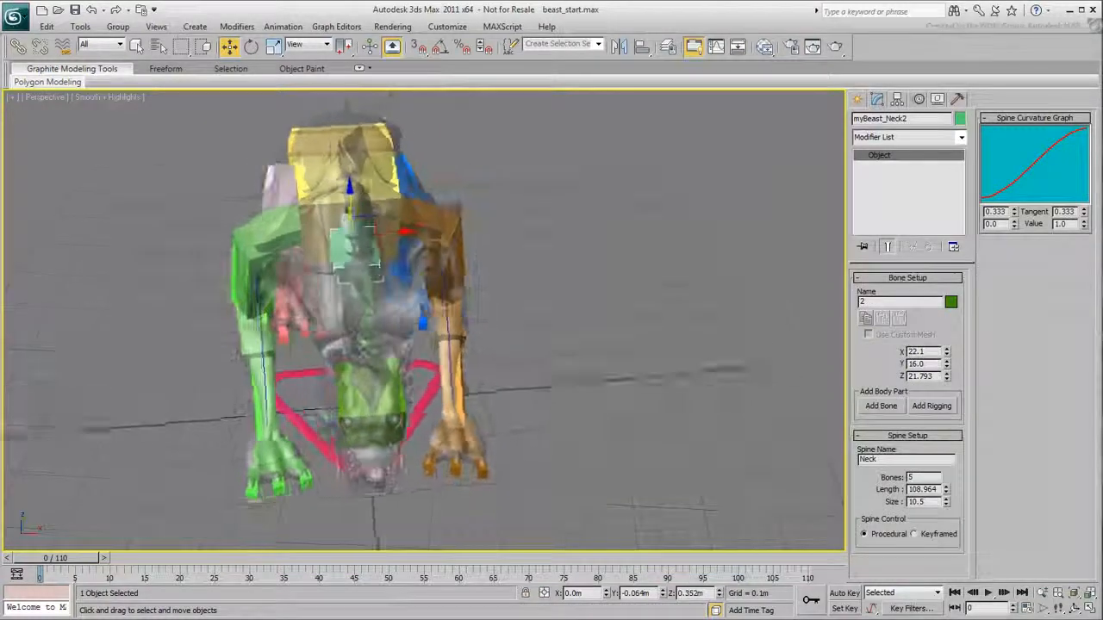
{"action": "left_click_drag", "start_coordinate": [947, 352], "coordinate": [943, 312]}
{"action": "middle_click_drag", "start_coordinate": [674, 418], "coordinate": [495, 414], "text": "alt"}
{"action": "left_click_drag", "start_coordinate": [946, 365], "coordinate": [937, 281]}
{"action": "middle_click_drag", "start_coordinate": [636, 295], "coordinate": [586, 266], "text": "alt"}
Thicken the neck's third, fourth and fifth bones to fill the mesh and nudge the head hub slightly forward and down.
{"action": "left_click", "coordinate": [318, 283]}
{"action": "left_click_drag", "start_coordinate": [946, 352], "coordinate": [945, 283]}
{"action": "left_click", "coordinate": [291, 310]}
{"action": "left_click_drag", "start_coordinate": [946, 353], "coordinate": [945, 272]}
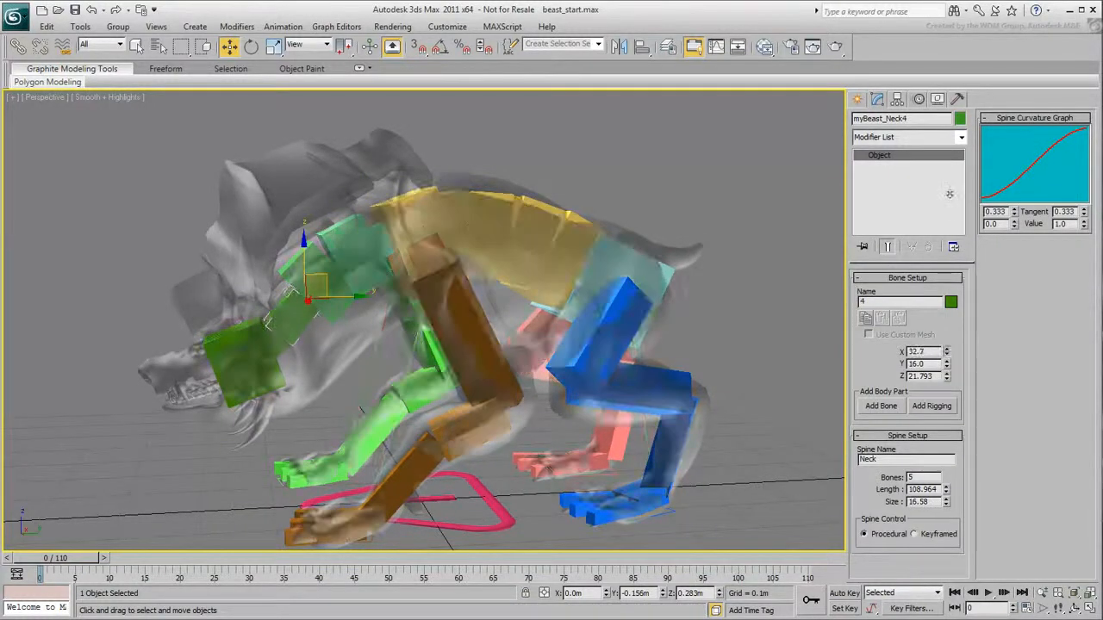
{"action": "left_click_drag", "start_coordinate": [946, 366], "coordinate": [950, 301]}
{"action": "left_click", "coordinate": [271, 355]}
{"action": "left_click_drag", "start_coordinate": [946, 352], "coordinate": [946, 242]}
{"action": "left_click", "coordinate": [238, 370]}
{"action": "middle_click_drag", "start_coordinate": [302, 412], "coordinate": [402, 422], "text": "alt"}
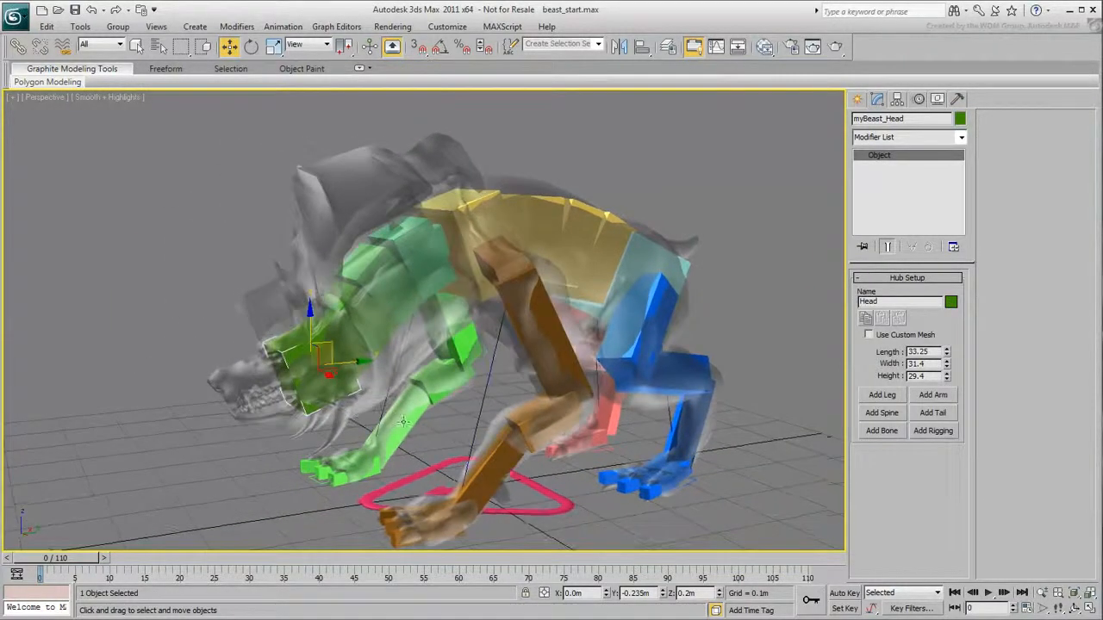
Switch the viewport to wireframe and add a tail to the pelvis hub.
{"action": "middle_click_drag", "start_coordinate": [563, 330], "coordinate": [552, 338]}
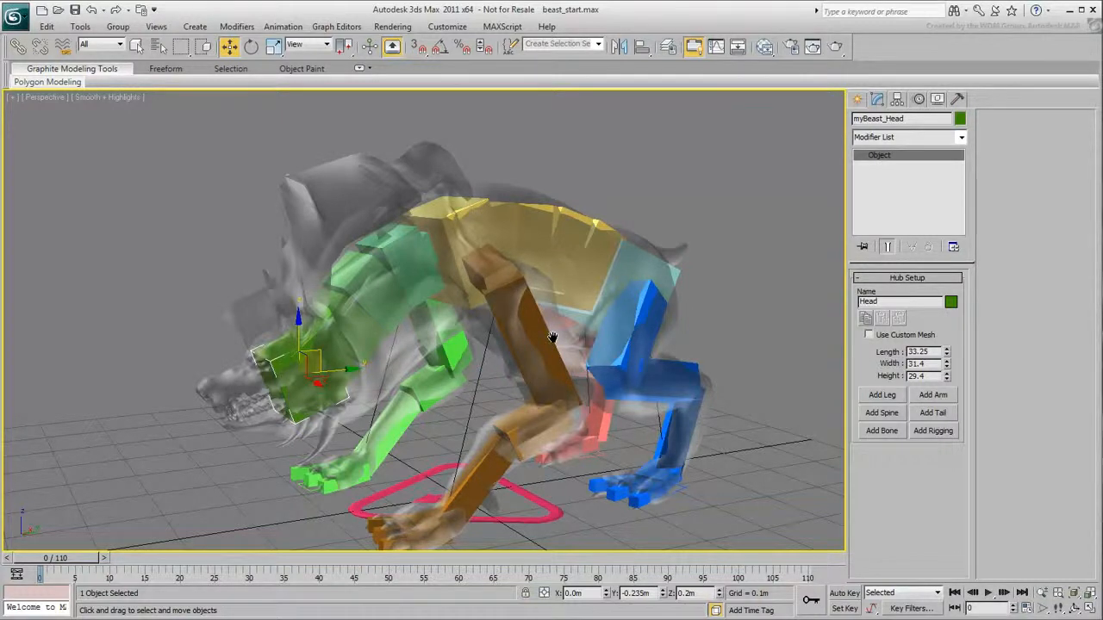
{"action": "middle_click_drag", "start_coordinate": [552, 336], "coordinate": [401, 371]}
{"action": "middle_click_drag", "start_coordinate": [544, 382], "coordinate": [498, 388], "text": "alt"}
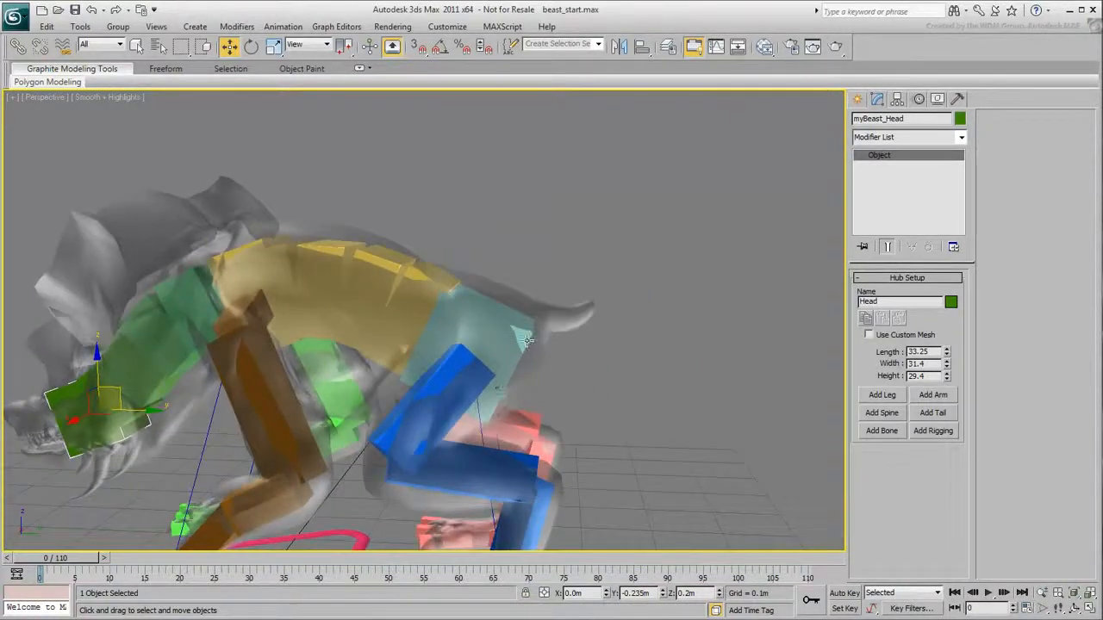
{"action": "left_click", "coordinate": [521, 343]}
{"action": "middle_click_drag", "start_coordinate": [521, 343], "coordinate": [576, 419], "text": "alt"}
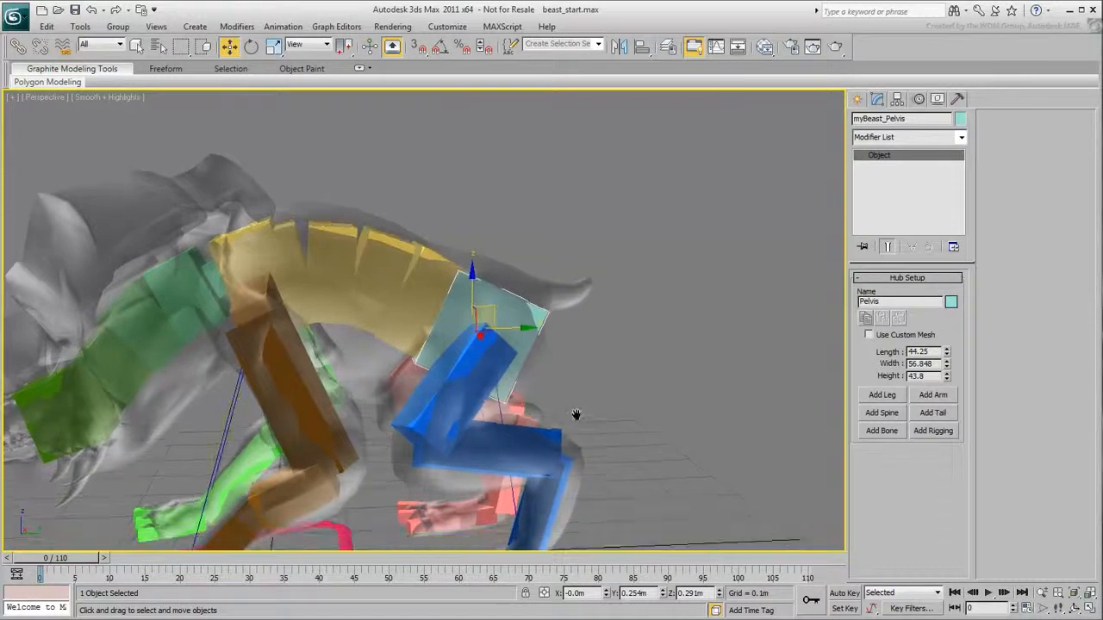
{"action": "scroll", "coordinate": [576, 420], "scroll_direction": "up", "scroll_amount": 3}
{"action": "scroll", "coordinate": [603, 445], "scroll_direction": "up", "scroll_amount": 3}
{"action": "key", "text": "F3"}
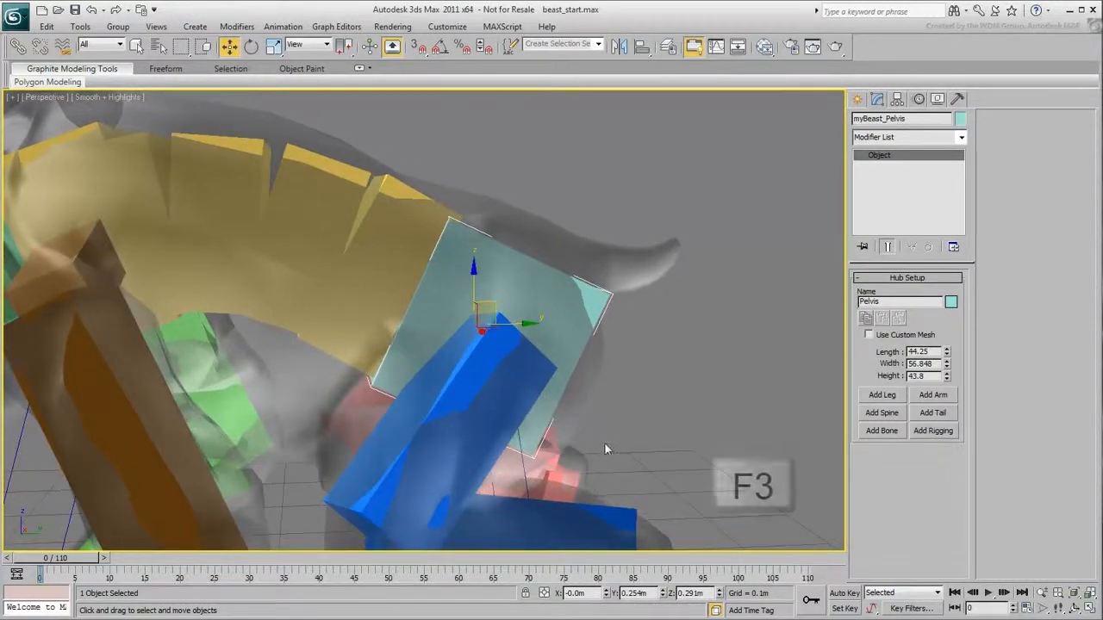
{"action": "key", "text": "F3"}
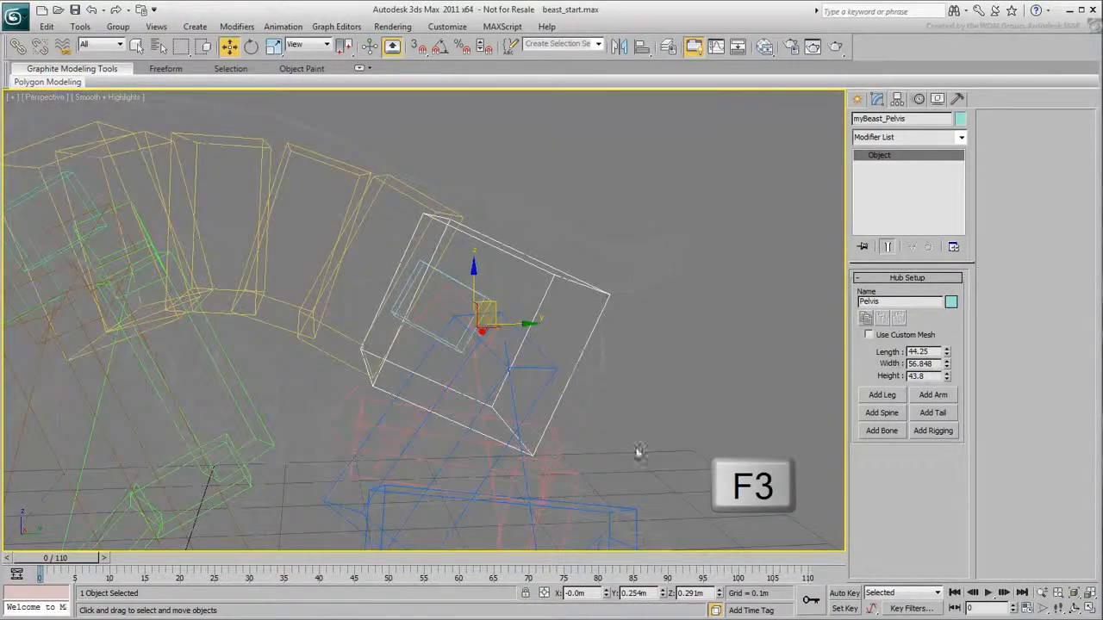
{"action": "left_click", "coordinate": [936, 413]}
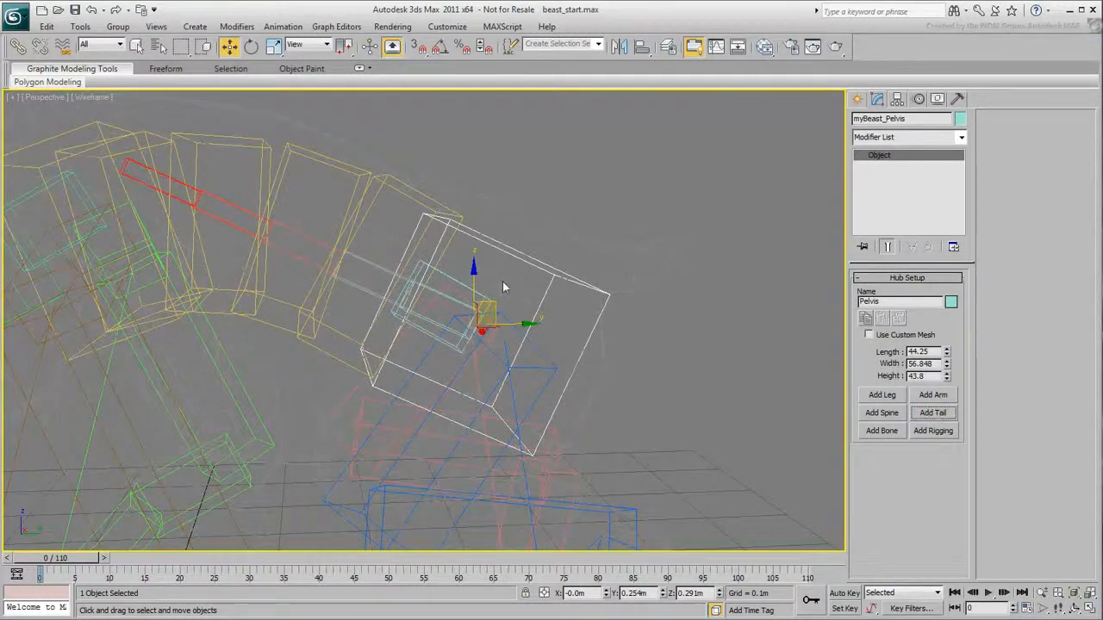
Rotate the tail's first bone in local coordinates so that the whole tail points backward out of the pelvis.
{"action": "left_click", "coordinate": [374, 265]}
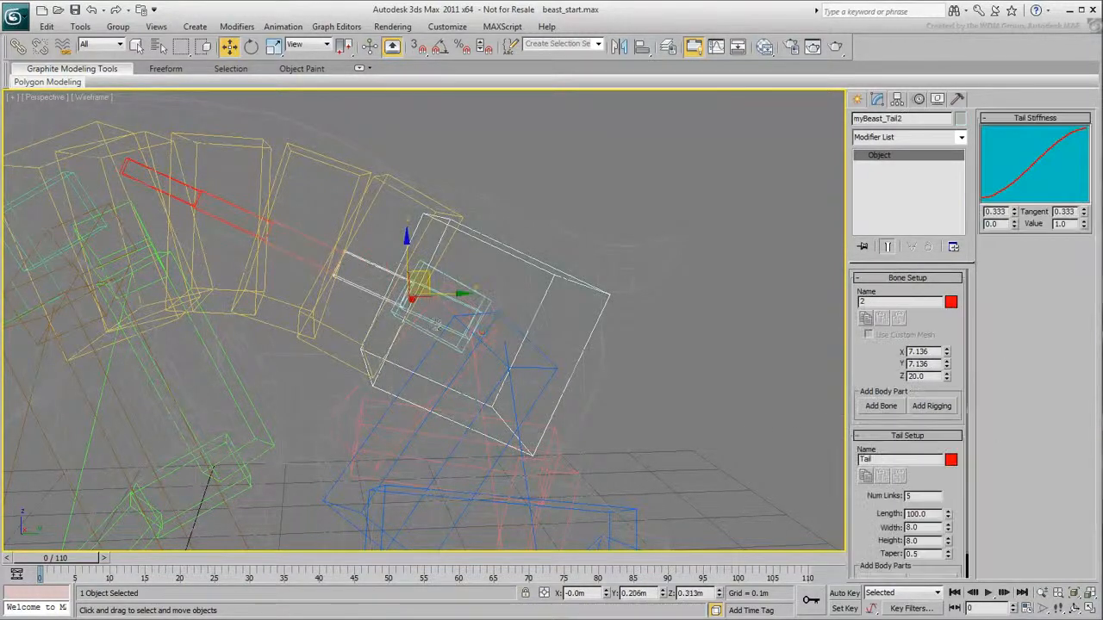
{"action": "left_click", "coordinate": [438, 323]}
{"action": "right_click", "coordinate": [444, 330]}
{"action": "left_click", "coordinate": [465, 353]}
{"action": "left_click_drag", "start_coordinate": [515, 303], "coordinate": [448, 560]}
{"action": "right_click", "coordinate": [447, 560]}
{"action": "middle_click_drag", "start_coordinate": [601, 497], "coordinate": [848, 477]}
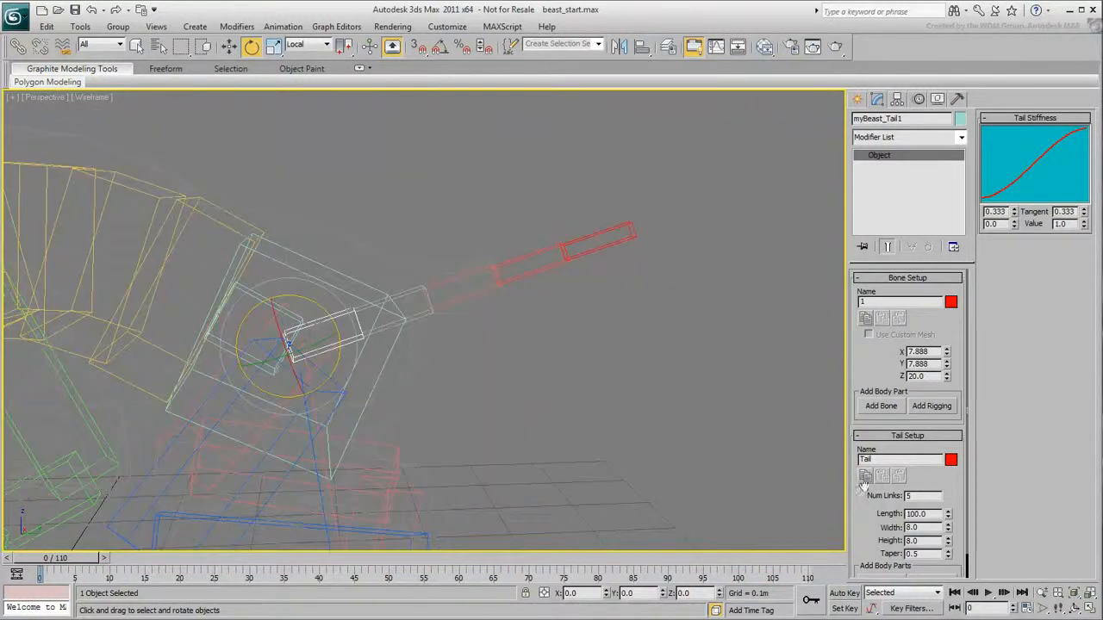
Set the tail's number of links to 3.
{"action": "left_click_drag", "start_coordinate": [929, 497], "coordinate": [875, 494]}
{"action": "type", "text": "3"}
{"action": "key", "text": "Return"}
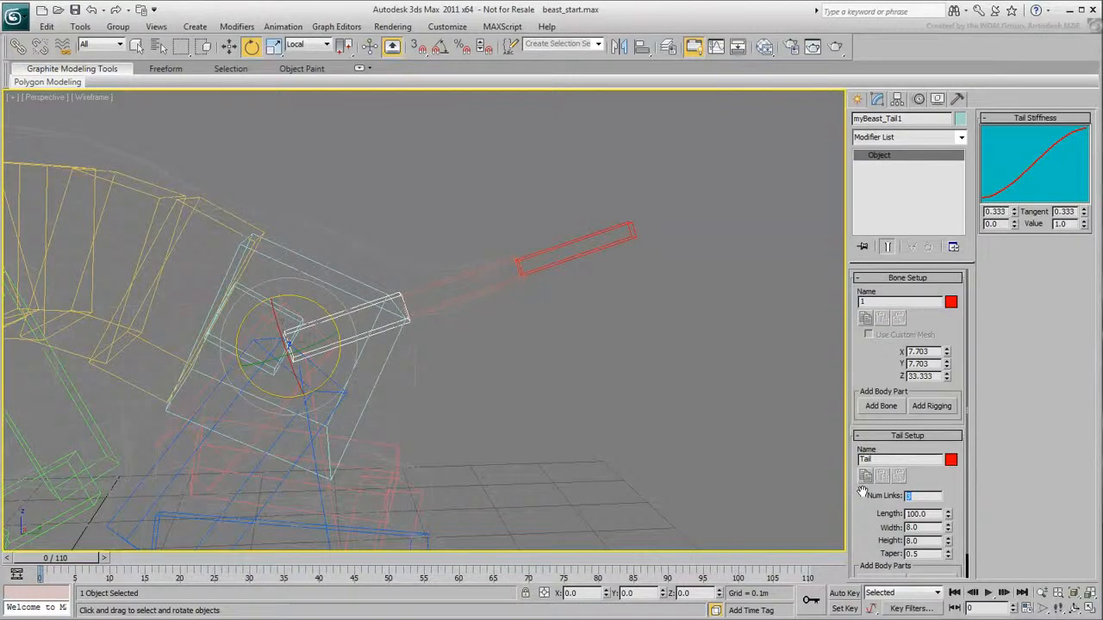
Angle the tail bones along the mesh and set their lengths to 29.667, 11.0 and 18.0 from base to tip.
{"action": "left_click_drag", "start_coordinate": [298, 294], "coordinate": [447, 377]}
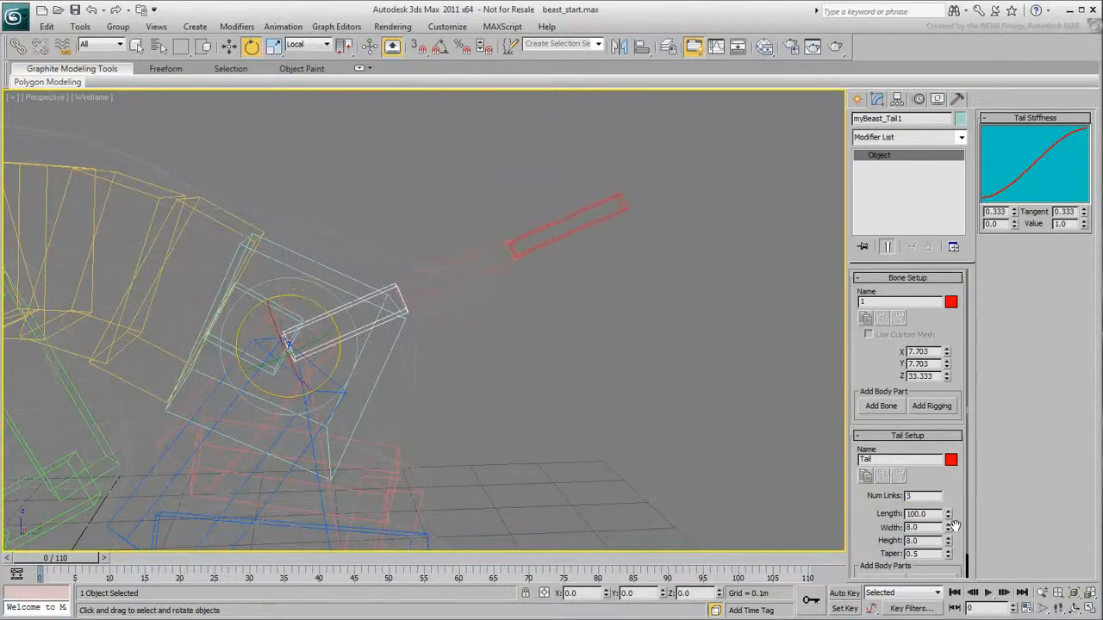
{"action": "left_click_drag", "start_coordinate": [948, 378], "coordinate": [947, 385]}
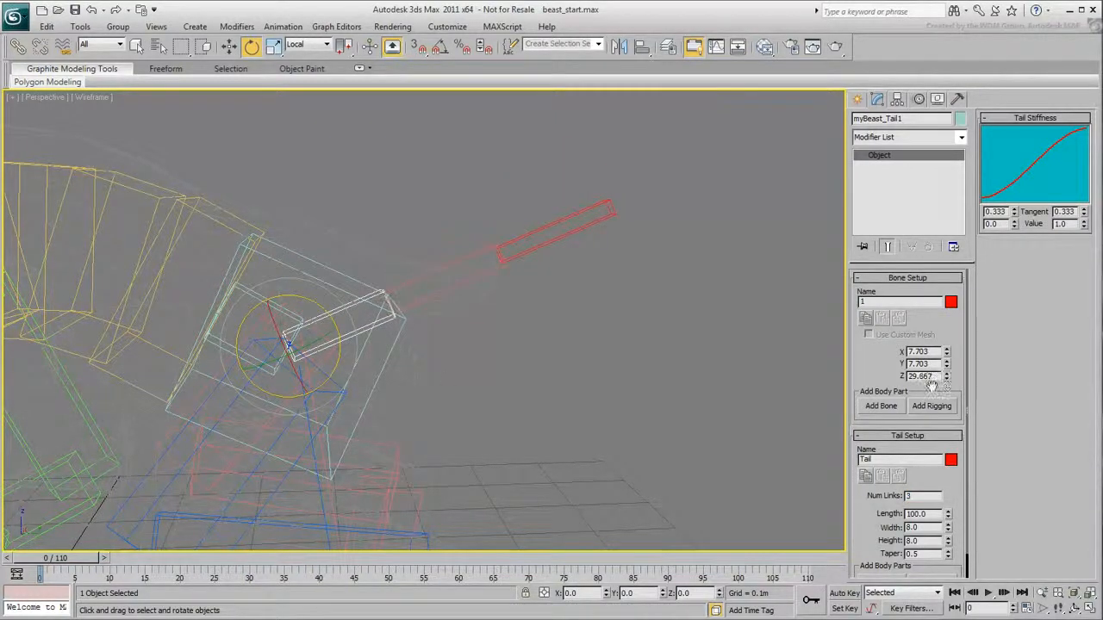
{"action": "left_click", "coordinate": [455, 279]}
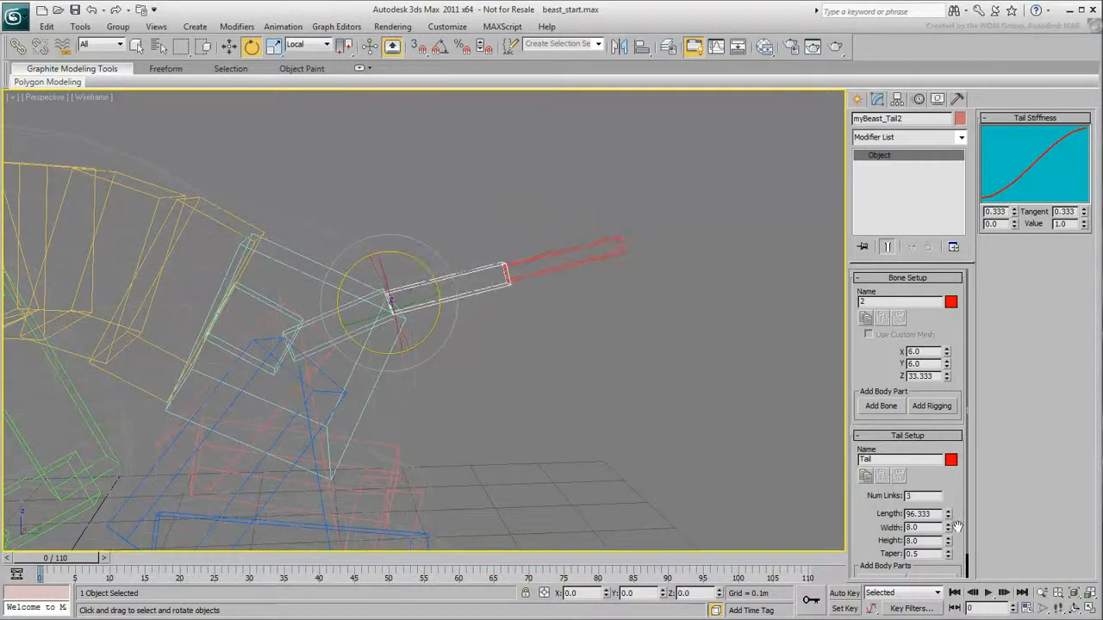
{"action": "left_click_drag", "start_coordinate": [946, 376], "coordinate": [951, 423]}
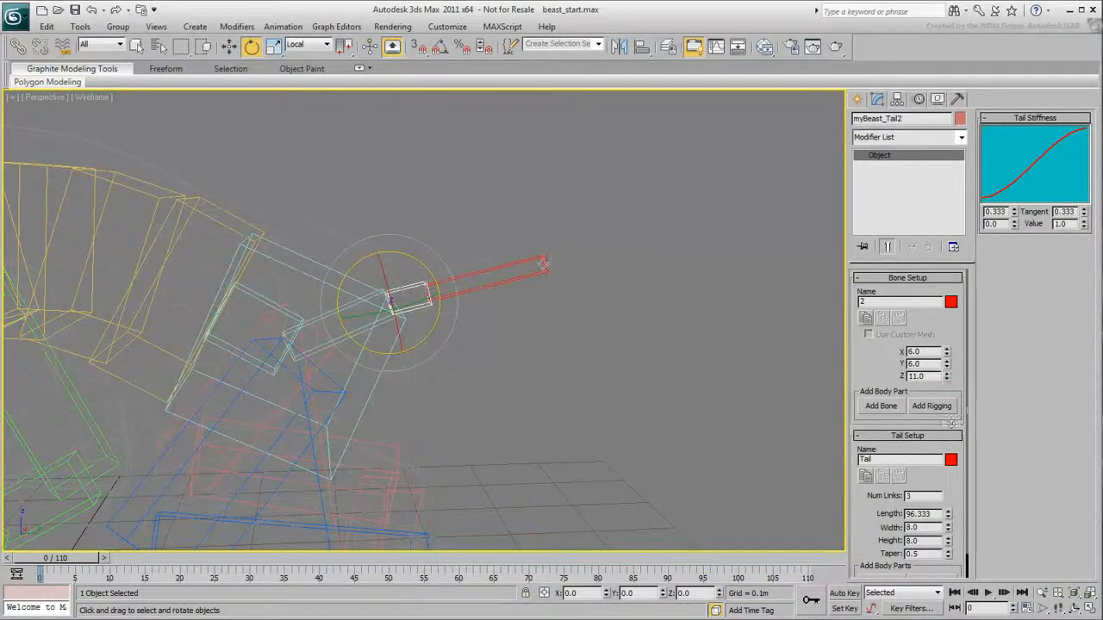
{"action": "left_click", "coordinate": [465, 272]}
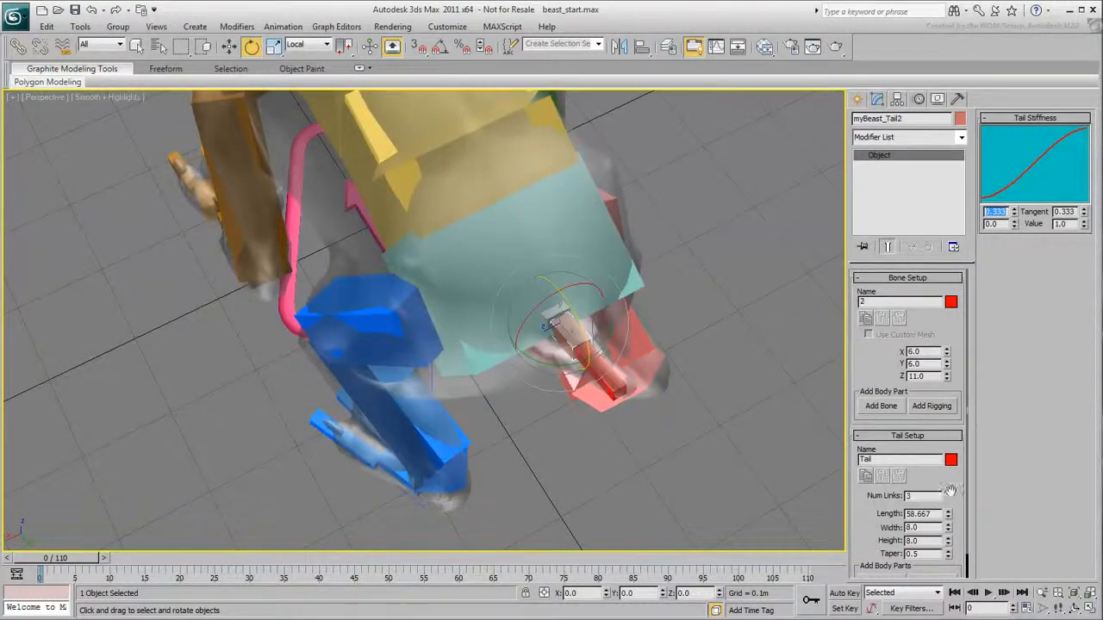
Widen the tail's second and third bones to fill the mesh, giving the third bone an X size of 6.66.
{"action": "left_click_drag", "start_coordinate": [947, 353], "coordinate": [939, 311]}
{"action": "left_click", "coordinate": [597, 368]}
{"action": "middle_click_drag", "start_coordinate": [526, 465], "coordinate": [575, 355], "text": "alt"}
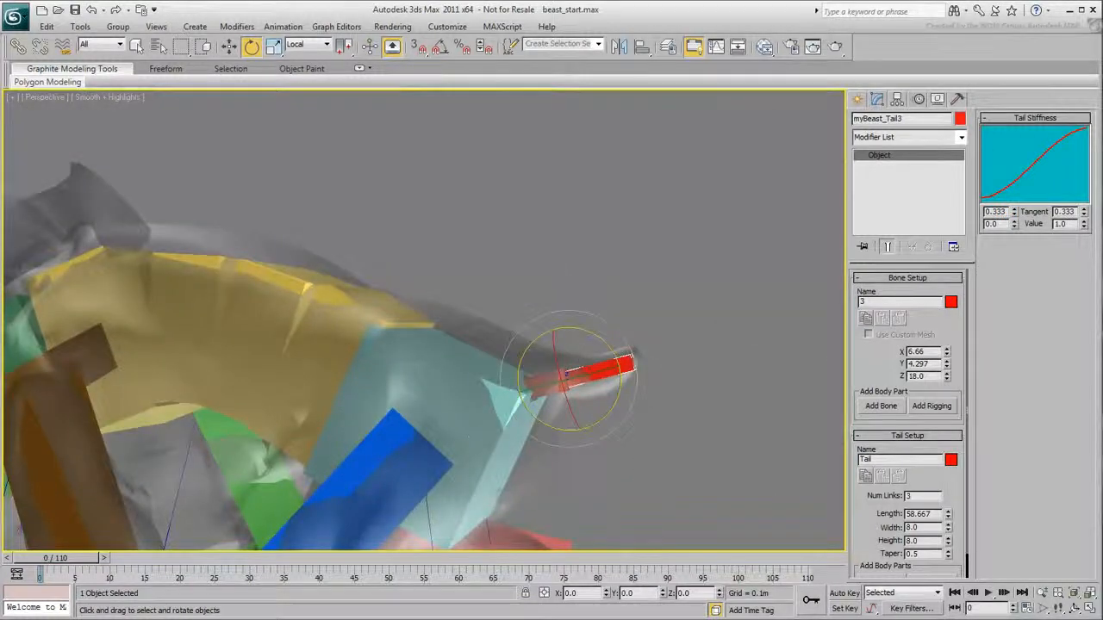
Select the rig's head hub, add an extra bone to it and select that new bone.
{"action": "scroll", "coordinate": [535, 417], "scroll_direction": "down", "scroll_amount": 3}
{"action": "middle_click_drag", "start_coordinate": [461, 444], "coordinate": [522, 395]}
{"action": "middle_click_drag", "start_coordinate": [406, 392], "coordinate": [493, 363], "text": "alt"}
{"action": "middle_click_drag", "start_coordinate": [307, 393], "coordinate": [387, 433], "text": "alt"}
{"action": "left_click", "coordinate": [472, 284]}
{"action": "scroll", "coordinate": [395, 389], "scroll_direction": "up", "scroll_amount": 3}
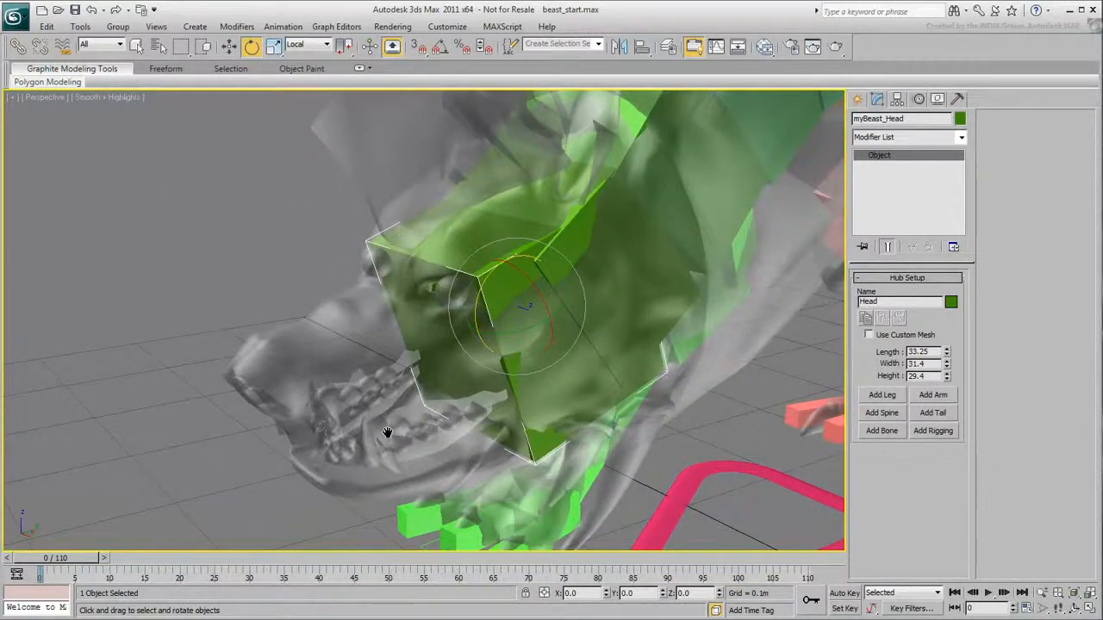
{"action": "key", "text": "F3"}
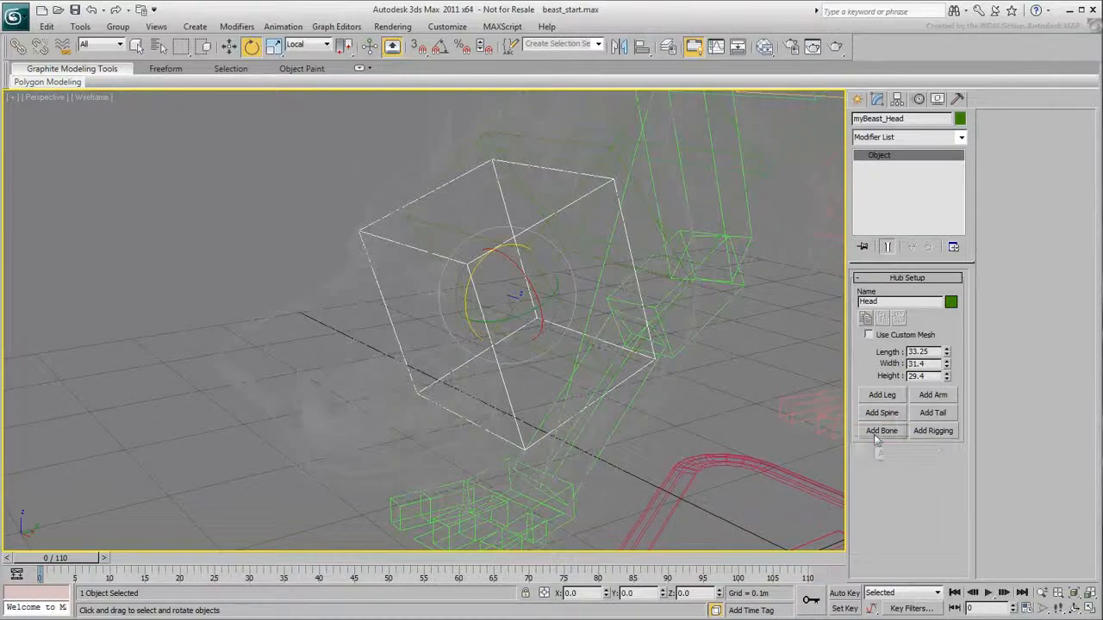
{"action": "middle_click_drag", "start_coordinate": [603, 397], "coordinate": [534, 380], "text": "alt"}
{"action": "left_click", "coordinate": [457, 321]}
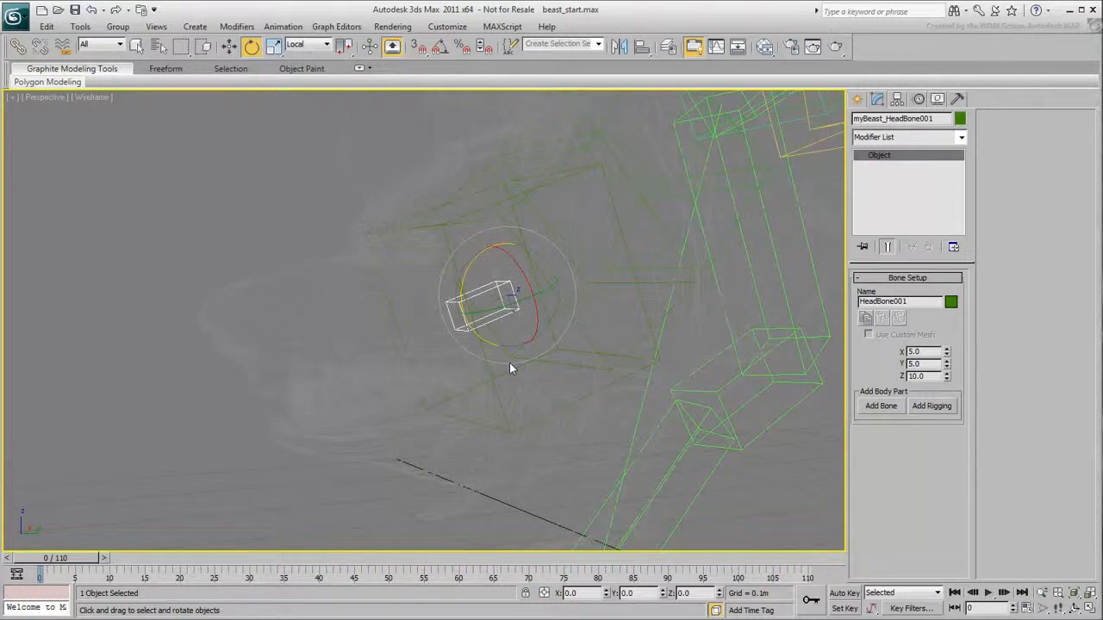
Move the new head bone down to the back of the lower jaw and rotate it to follow the jawline.
{"action": "key", "text": "grave"}
{"action": "middle_click_drag", "start_coordinate": [509, 367], "coordinate": [539, 401], "text": "alt"}
{"action": "right_click", "coordinate": [486, 384]}
{"action": "left_click", "coordinate": [504, 394]}
{"action": "mouse_move", "coordinate": [516, 267]}
{"action": "left_mouse_down"}
{"action": "mouse_move", "coordinate": [446, 322]}
{"action": "mouse_move", "coordinate": [465, 362]}
{"action": "left_mouse_up"}
{"action": "key", "text": "F3"}
{"action": "middle_click_drag", "start_coordinate": [465, 363], "coordinate": [431, 369], "text": "alt"}
{"action": "left_click_drag", "start_coordinate": [466, 349], "coordinate": [474, 413]}
{"action": "right_click", "coordinate": [474, 412]}
{"action": "left_click", "coordinate": [495, 433]}
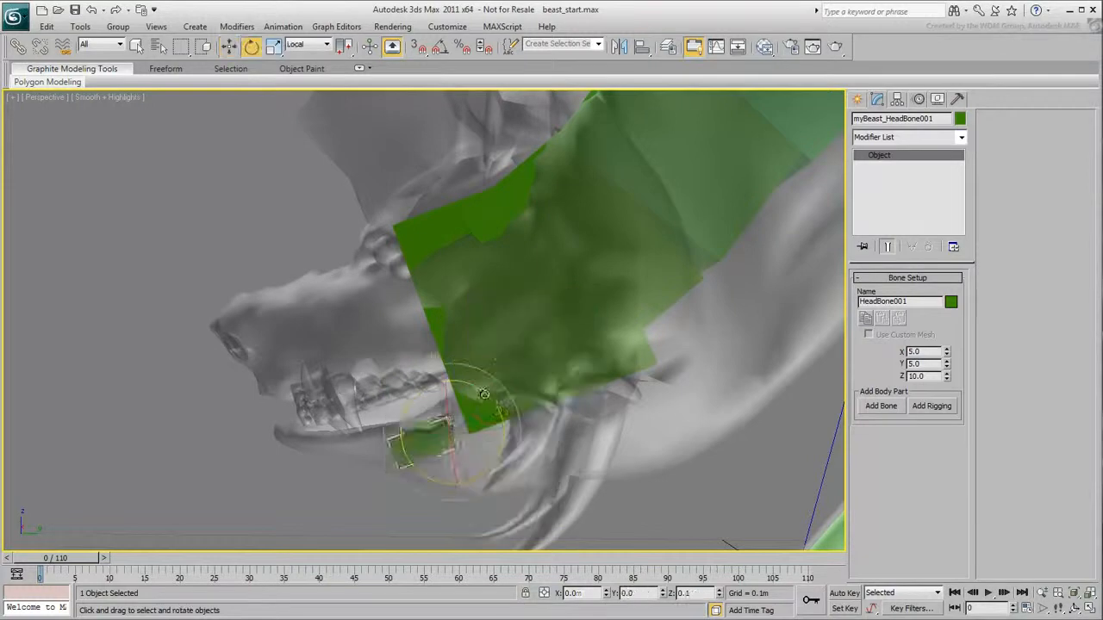
Resize the jaw bone to fill the lower jaw, with X 23.5 and Z 24.7.
{"action": "middle_click_drag", "start_coordinate": [496, 432], "coordinate": [545, 436], "text": "alt"}
{"action": "left_click_drag", "start_coordinate": [947, 377], "coordinate": [938, 274]}
{"action": "middle_click_drag", "start_coordinate": [646, 383], "coordinate": [559, 408], "text": "alt"}
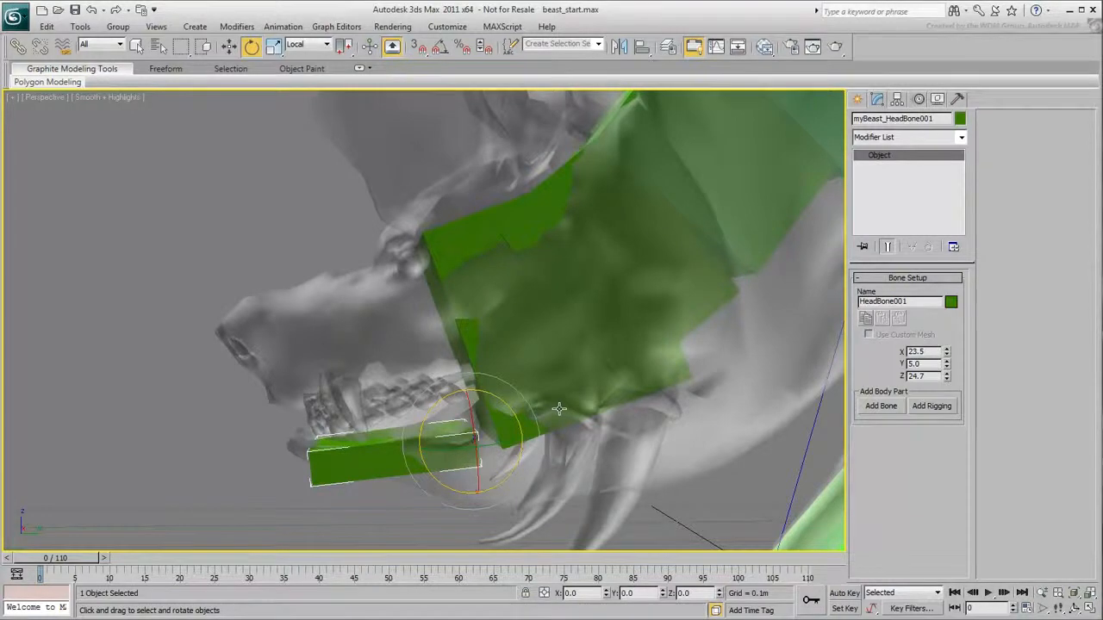
Add a second extra bone to the head hub and select it.
{"action": "left_click", "coordinate": [497, 337]}
{"action": "middle_click_drag", "start_coordinate": [498, 336], "coordinate": [590, 426], "text": "alt"}
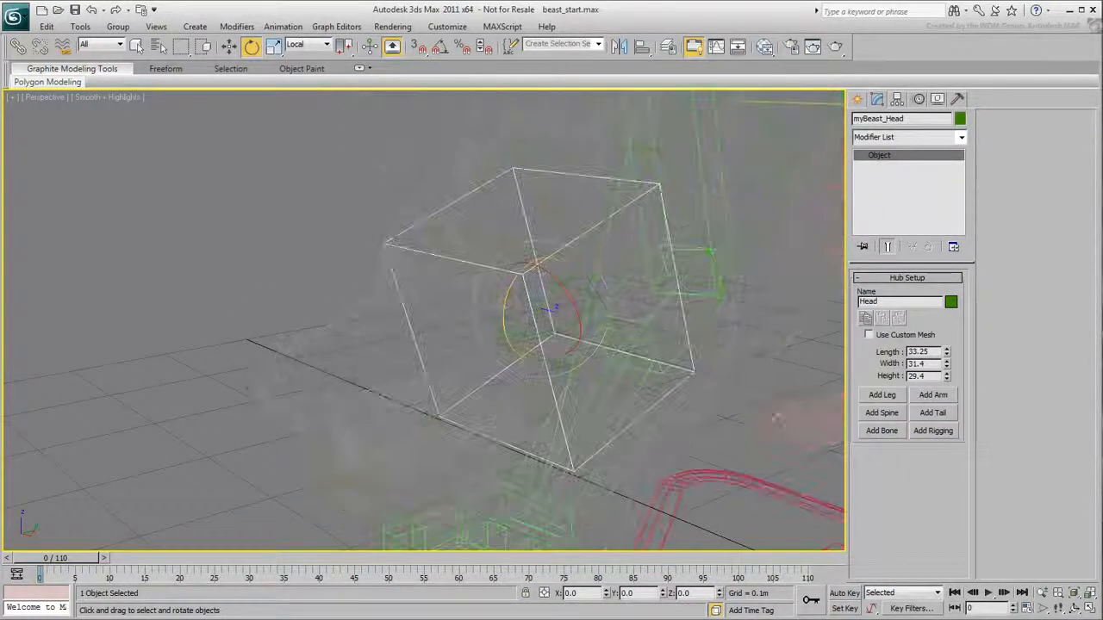
{"action": "left_click", "coordinate": [882, 430]}
{"action": "mouse_move", "coordinate": [508, 366]}
{"action": "middle_mouse_down", "text": "alt"}
{"action": "mouse_move", "coordinate": [500, 379]}
{"action": "mouse_move", "coordinate": [505, 362]}
{"action": "middle_mouse_up", "text": "alt"}
{"action": "scroll", "coordinate": [574, 435], "scroll_direction": "up", "scroll_amount": 4}
{"action": "scroll", "coordinate": [576, 438], "scroll_direction": "down", "scroll_amount": 4}
{"action": "middle_click_drag", "start_coordinate": [529, 419], "coordinate": [480, 411]}
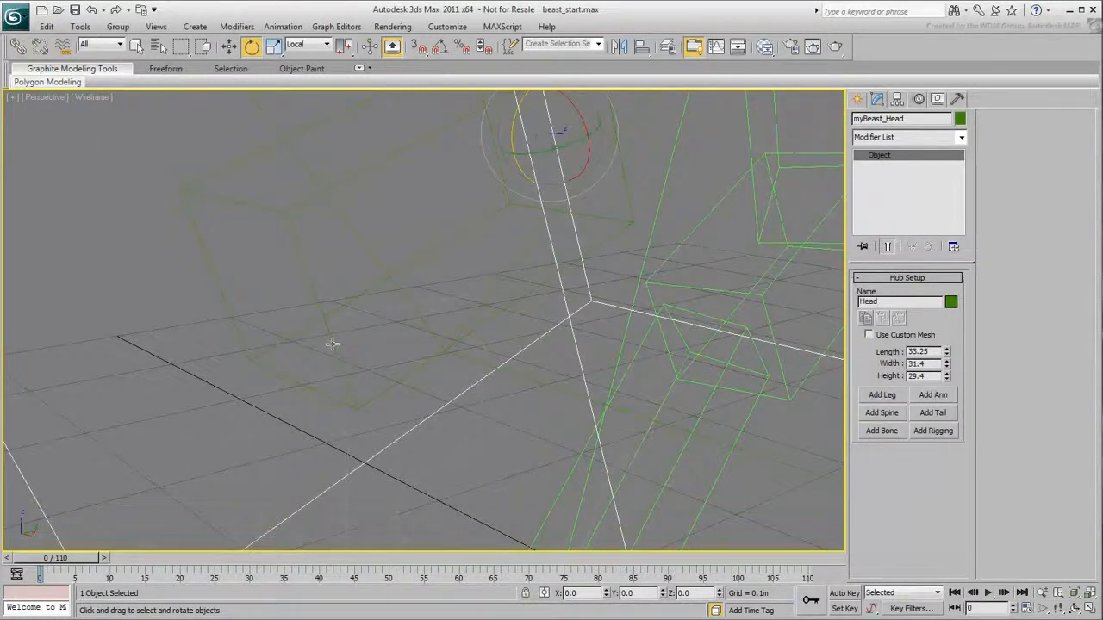
{"action": "left_click", "coordinate": [332, 344]}
Move the second head bone forward from the head's centre to the base of the snout.
{"action": "scroll", "coordinate": [401, 380], "scroll_direction": "down", "scroll_amount": 5}
{"action": "middle_click_drag", "start_coordinate": [397, 401], "coordinate": [420, 417], "text": "alt"}
{"action": "right_click", "coordinate": [501, 407]}
{"action": "left_click", "coordinate": [527, 418]}
{"action": "middle_click_drag", "start_coordinate": [509, 431], "coordinate": [468, 434], "text": "alt"}
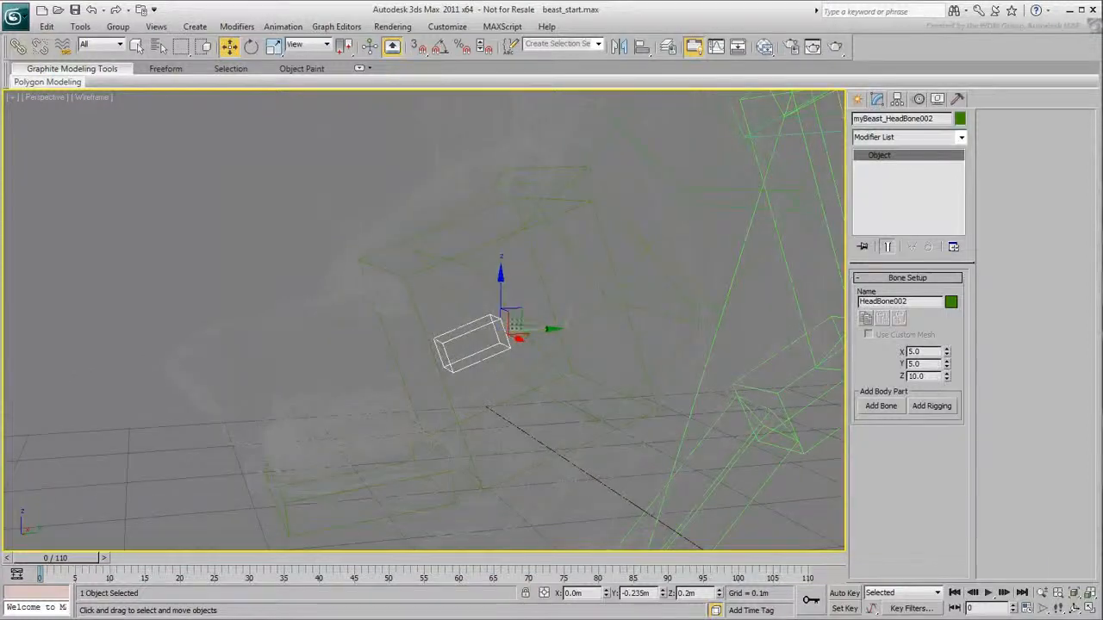
{"action": "left_click_drag", "start_coordinate": [519, 308], "coordinate": [430, 306]}
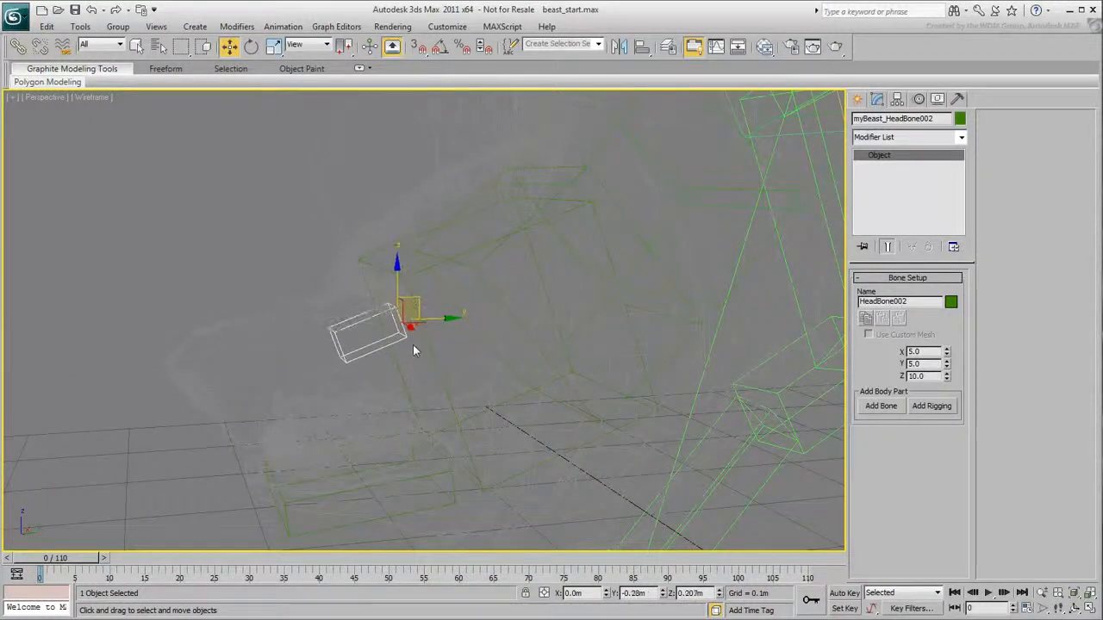
{"action": "key", "text": "F3"}
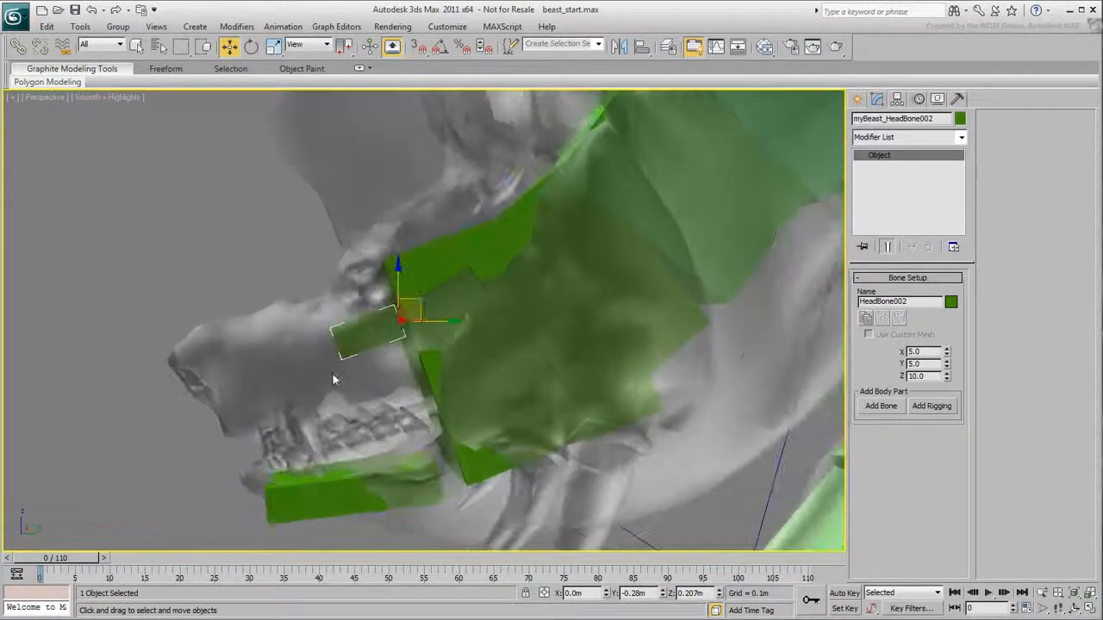
{"action": "left_click_drag", "start_coordinate": [417, 301], "coordinate": [473, 326]}
Rotate the snout bone along the upper muzzle and set its Y size to 15.5 and Z size to 30.3.
{"action": "right_click", "coordinate": [421, 314]}
{"action": "left_click", "coordinate": [447, 343]}
{"action": "left_click_drag", "start_coordinate": [947, 377], "coordinate": [923, 231]}
{"action": "left_click_drag", "start_coordinate": [947, 363], "coordinate": [930, 225]}
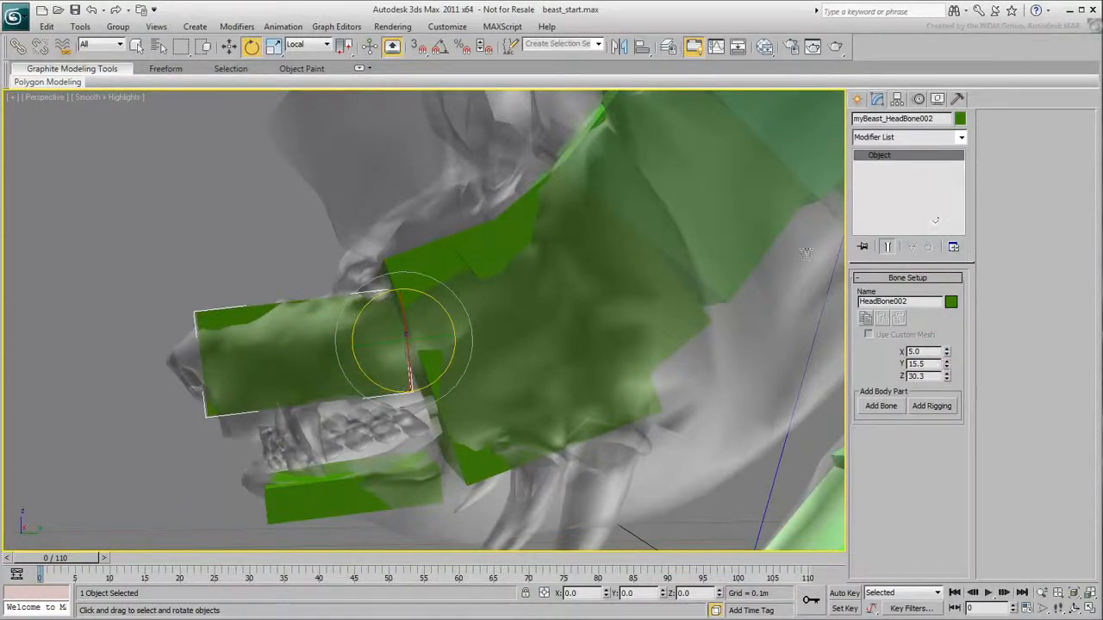
Shift the snout bone slightly to centre it in the muzzle and widen it to an X size of 19.15.
{"action": "right_click", "coordinate": [406, 315]}
{"action": "left_click", "coordinate": [422, 324]}
{"action": "left_click_drag", "start_coordinate": [423, 326], "coordinate": [426, 334]}
{"action": "middle_click_drag", "start_coordinate": [344, 379], "coordinate": [429, 397], "text": "alt"}
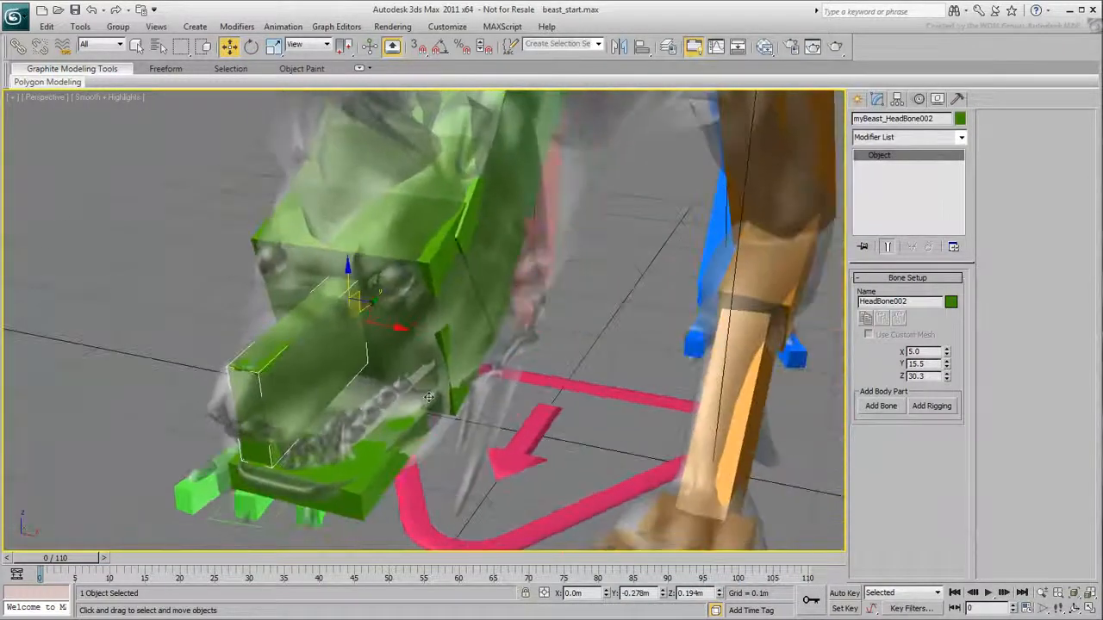
{"action": "left_click_drag", "start_coordinate": [947, 355], "coordinate": [931, 156]}
{"action": "middle_click_drag", "start_coordinate": [404, 428], "coordinate": [375, 417], "text": "alt"}
{"action": "middle_click_drag", "start_coordinate": [566, 418], "coordinate": [423, 438]}
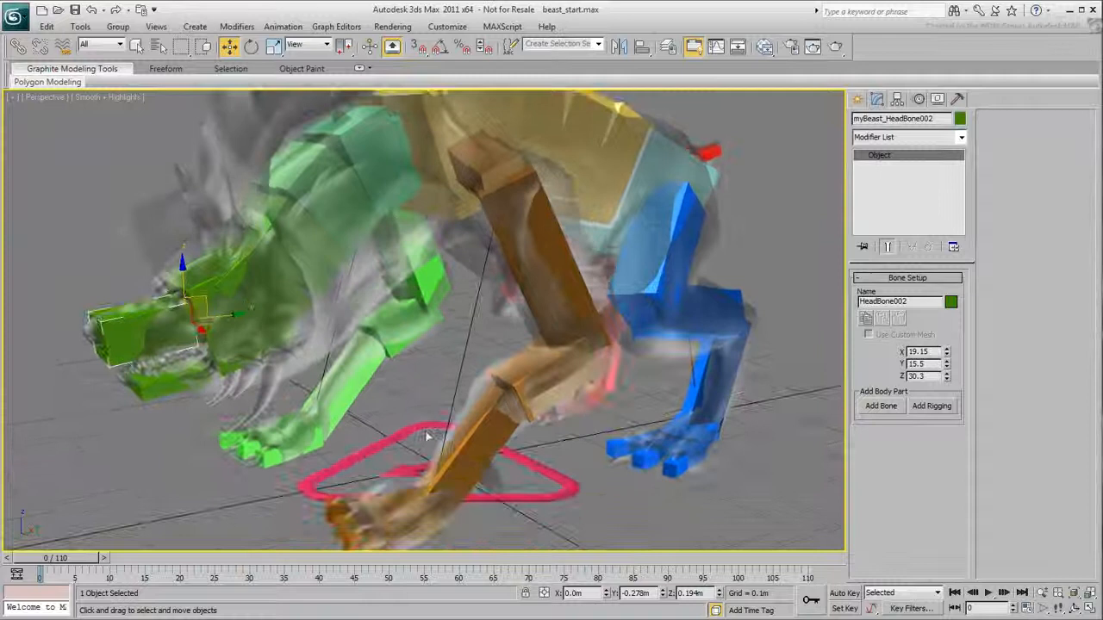
{"action": "left_click", "coordinate": [660, 532]}
{"action": "middle_click_drag", "start_coordinate": [386, 357], "coordinate": [497, 443]}
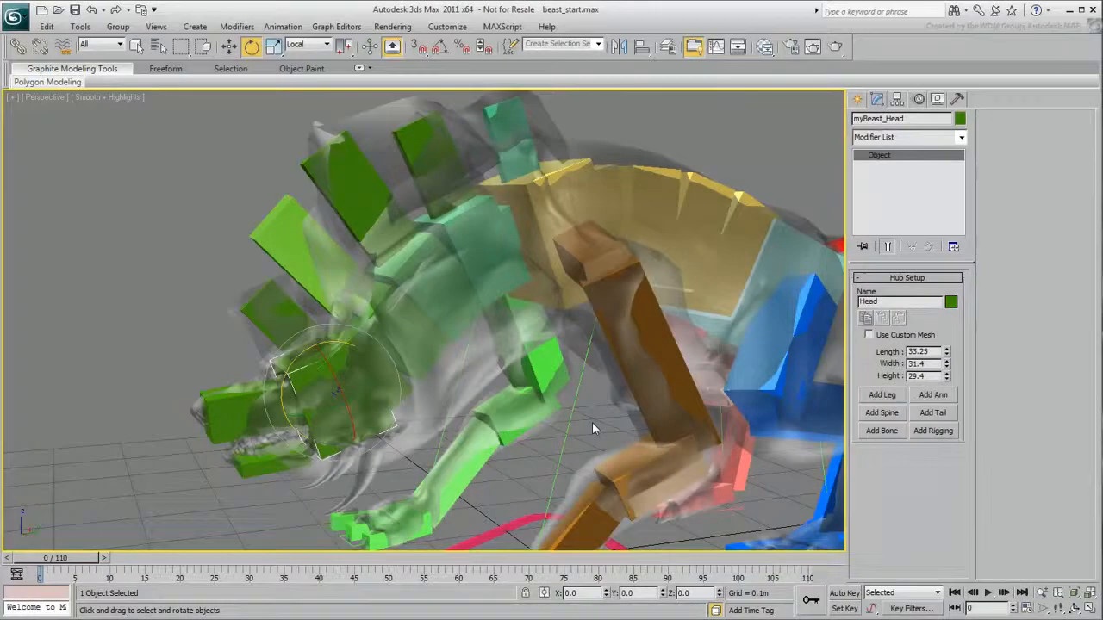
{"action": "middle_click_drag", "start_coordinate": [592, 422], "coordinate": [501, 411], "text": "alt"}
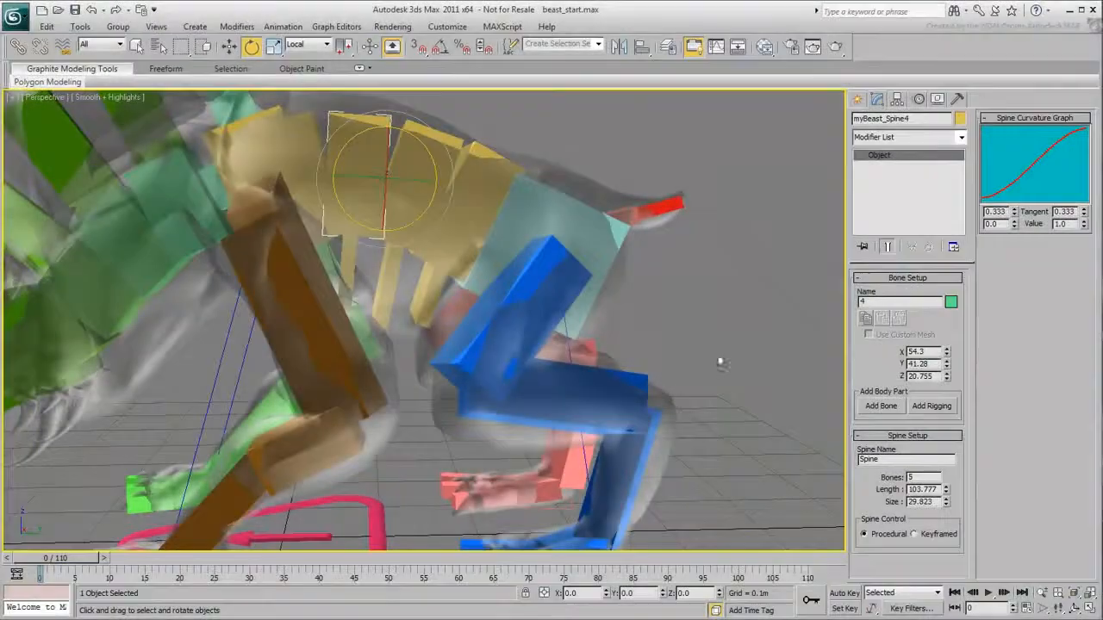
{"action": "mouse_move", "coordinate": [446, 340]}
{"action": "middle_mouse_down", "text": "alt"}
{"action": "mouse_move", "coordinate": [461, 324]}
{"action": "mouse_move", "coordinate": [529, 308]}
{"action": "mouse_move", "coordinate": [556, 264]}
{"action": "mouse_move", "coordinate": [501, 267]}
{"action": "mouse_move", "coordinate": [434, 344]}
{"action": "middle_mouse_up", "text": "alt"}
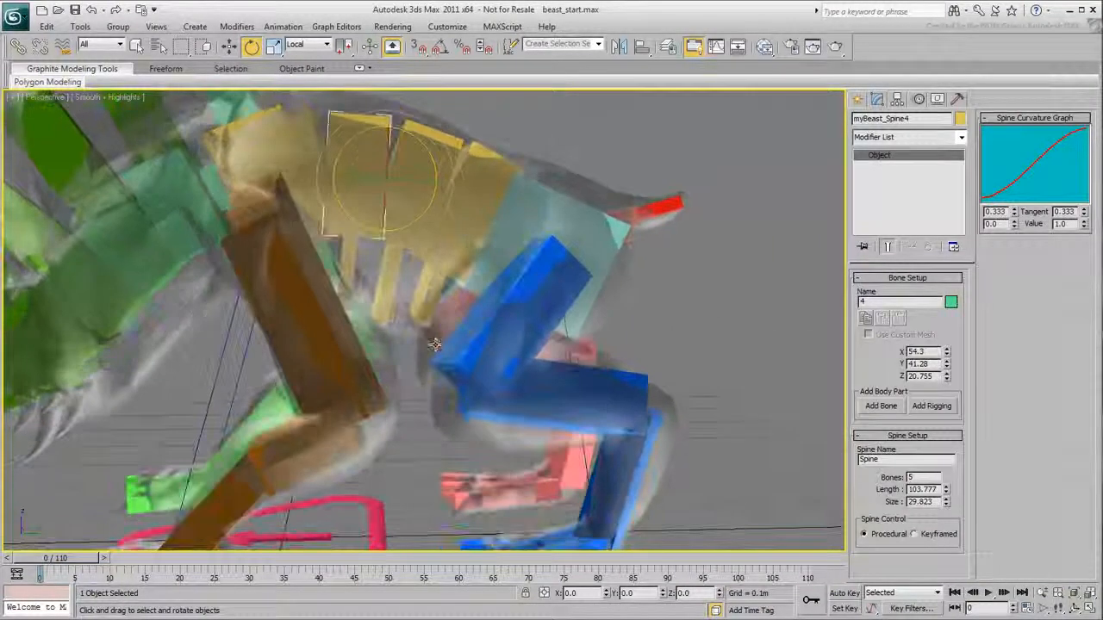
Select the rig's parent triangle and save the complete rig as a preset named myBeast.
{"action": "scroll", "coordinate": [681, 323], "scroll_direction": "down", "scroll_amount": 5}
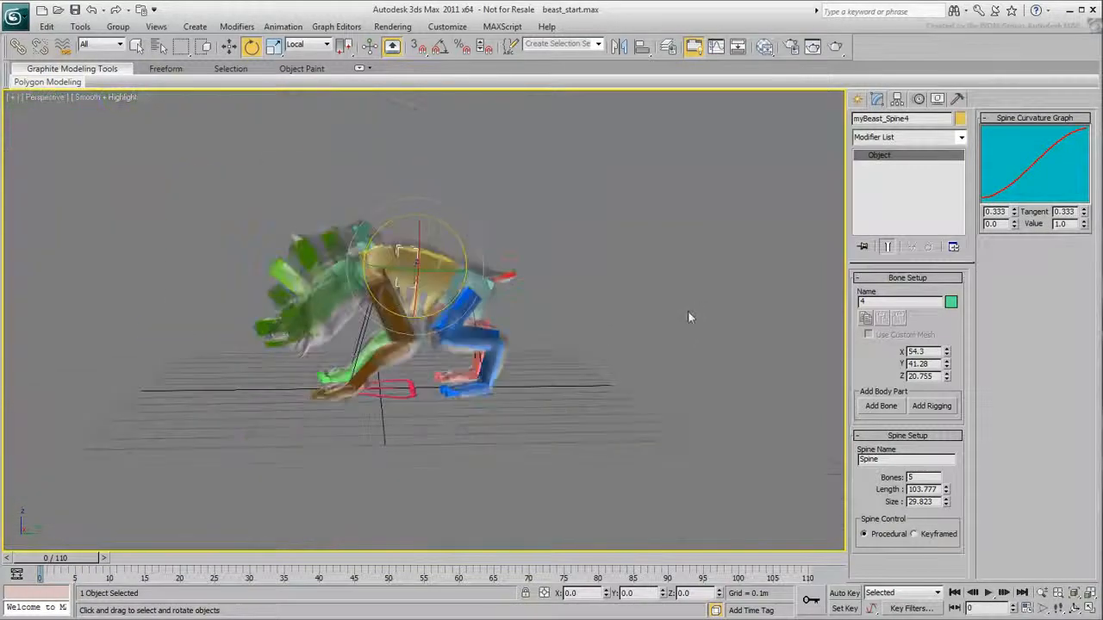
{"action": "left_click", "coordinate": [409, 396]}
{"action": "middle_click_drag", "start_coordinate": [409, 396], "coordinate": [442, 439], "text": "alt"}
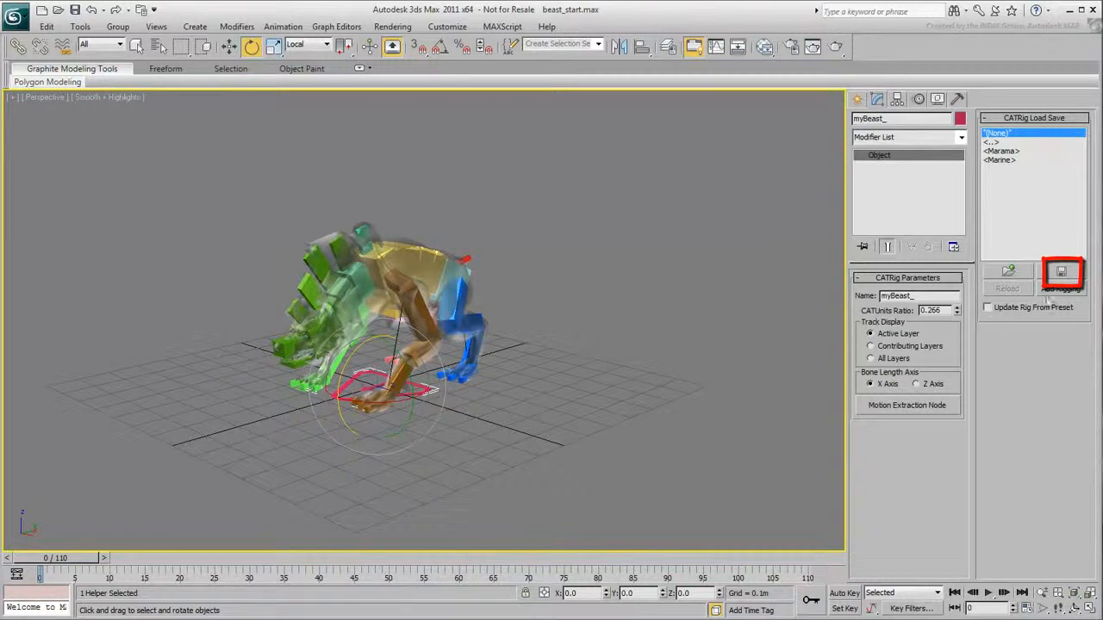
{"action": "left_click", "coordinate": [1062, 273]}
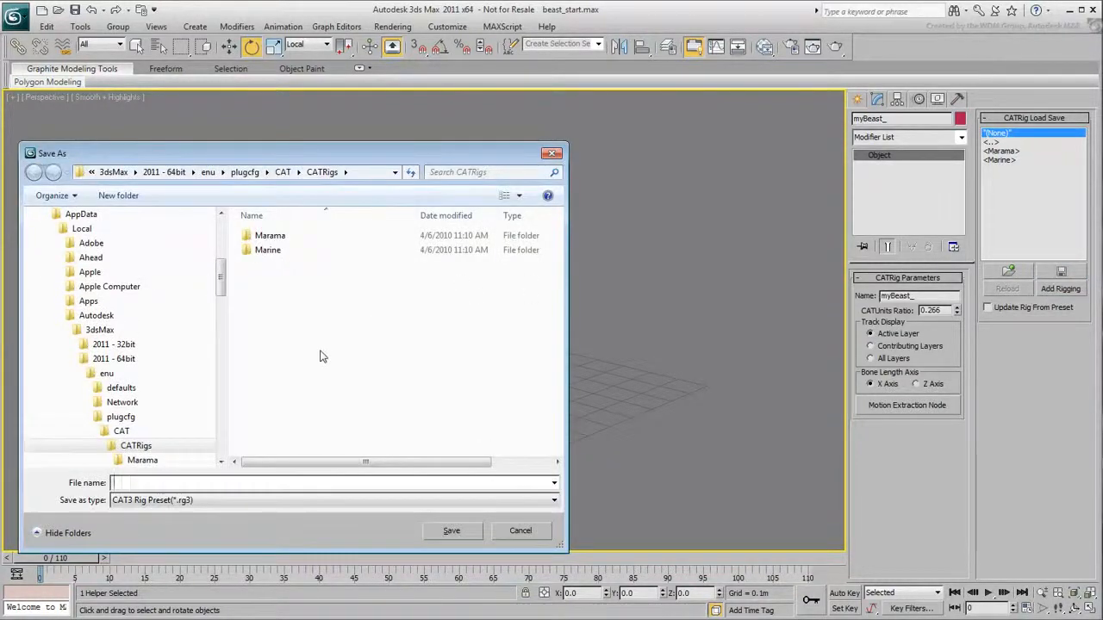
{"action": "type", "text": "myBeast"}
{"action": "key", "text": "Return"}
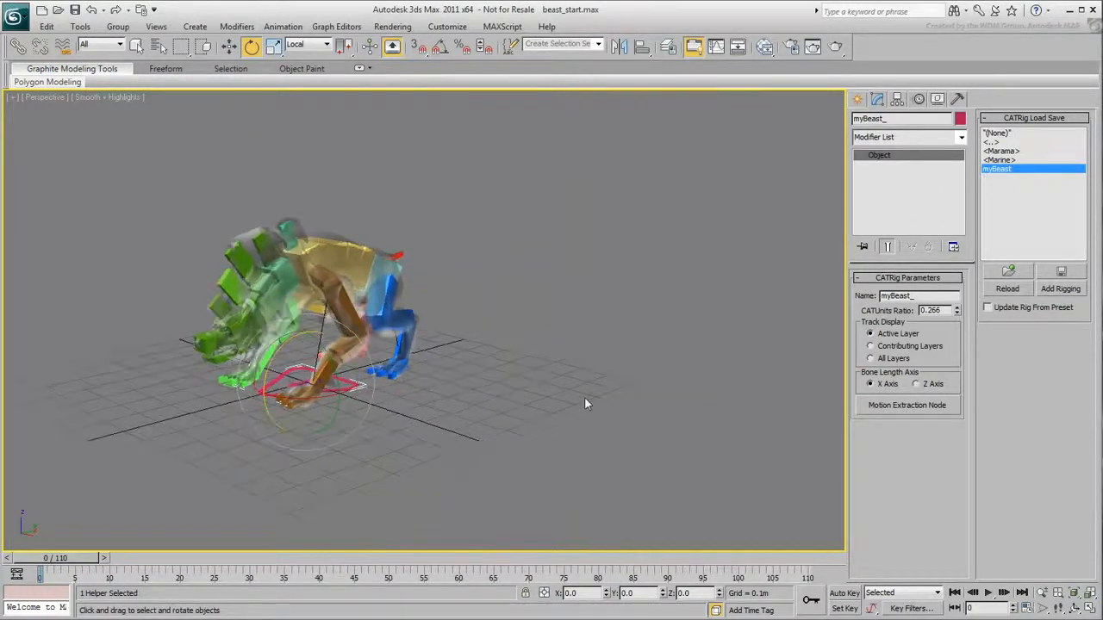
Place a trial rig from the myBeast preset beside the original, try scaling it with CATUnits Ratio, and delete it.
{"action": "left_click", "coordinate": [859, 99]}
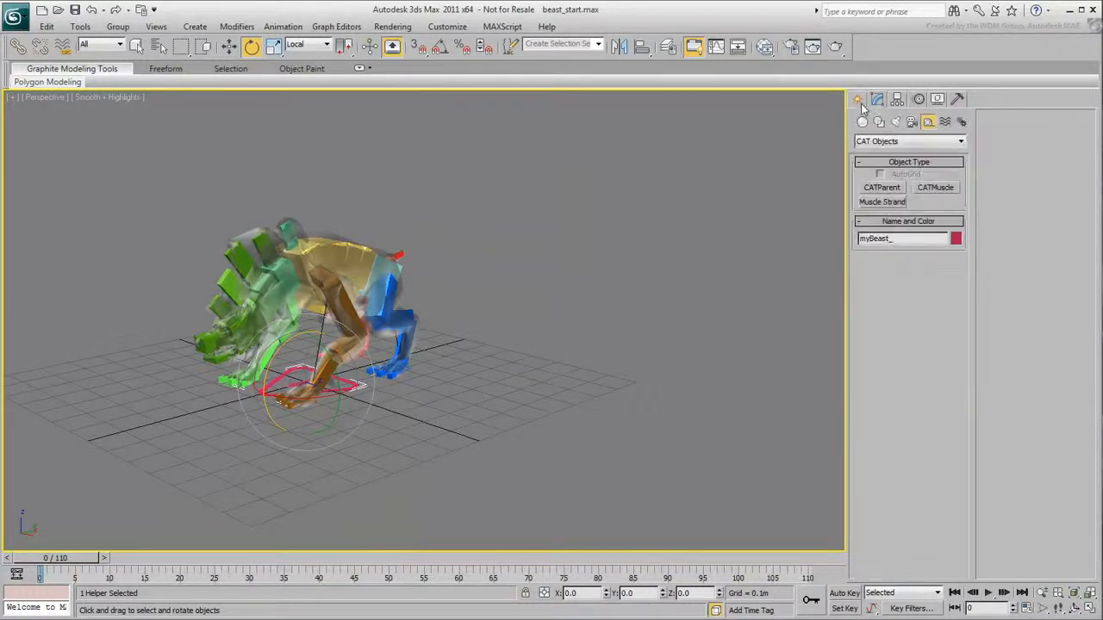
{"action": "left_click", "coordinate": [881, 188]}
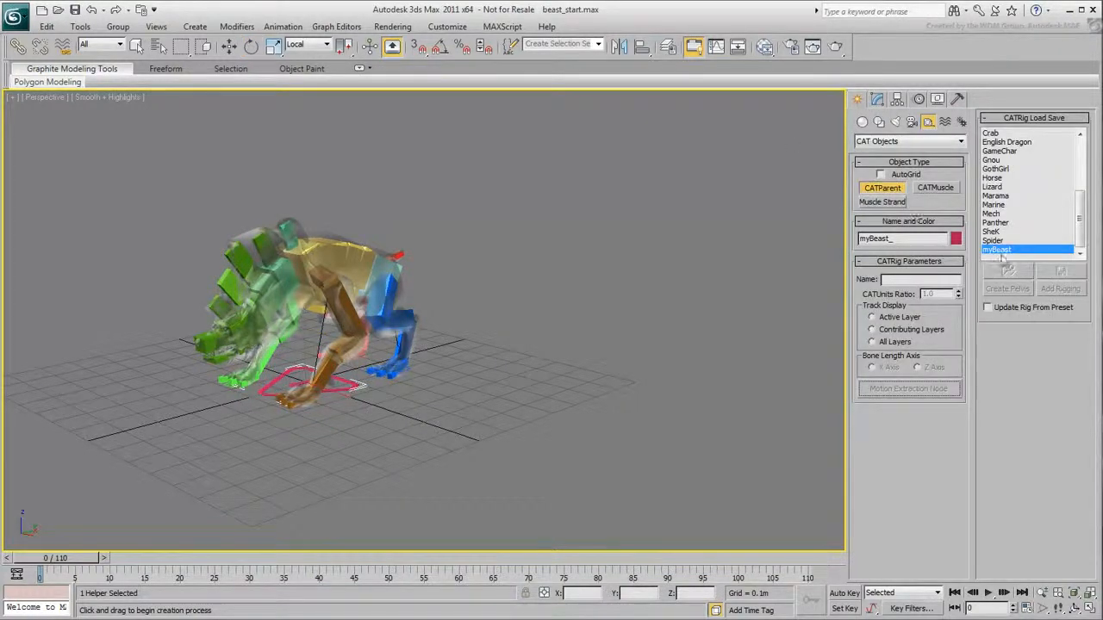
{"action": "left_click", "coordinate": [568, 445]}
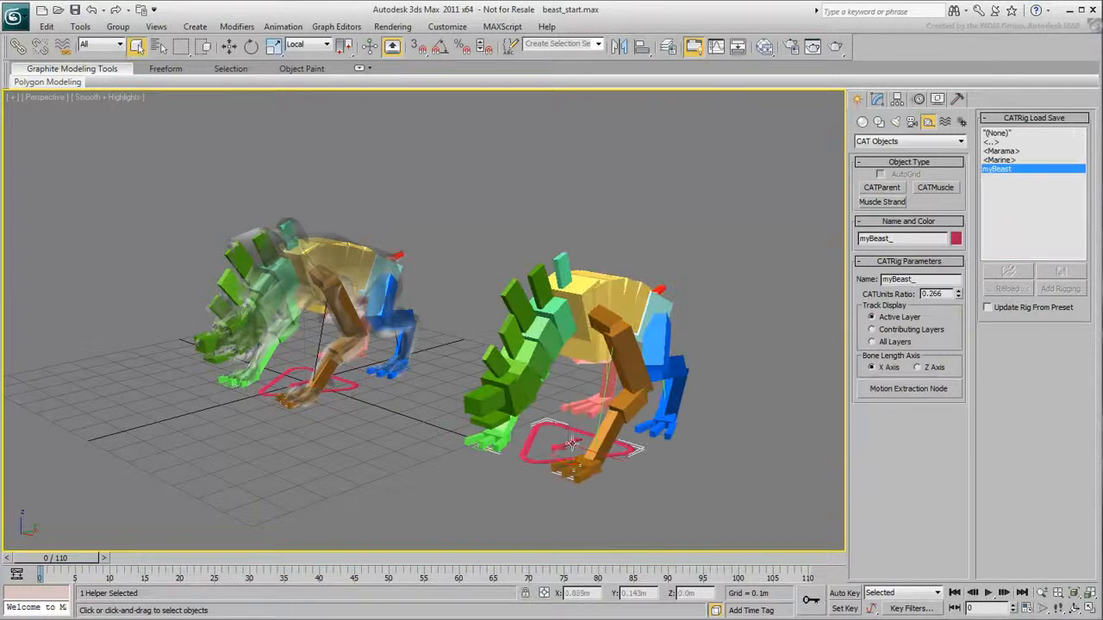
{"action": "mouse_move", "coordinate": [957, 295]}
{"action": "left_mouse_down"}
{"action": "mouse_move", "coordinate": [960, 311]}
{"action": "mouse_move", "coordinate": [959, 282]}
{"action": "mouse_move", "coordinate": [959, 299]}
{"action": "left_mouse_up"}
{"action": "right_click", "coordinate": [959, 301]}
{"action": "left_click_drag", "start_coordinate": [735, 229], "coordinate": [448, 529]}
{"action": "key", "text": "Delete"}
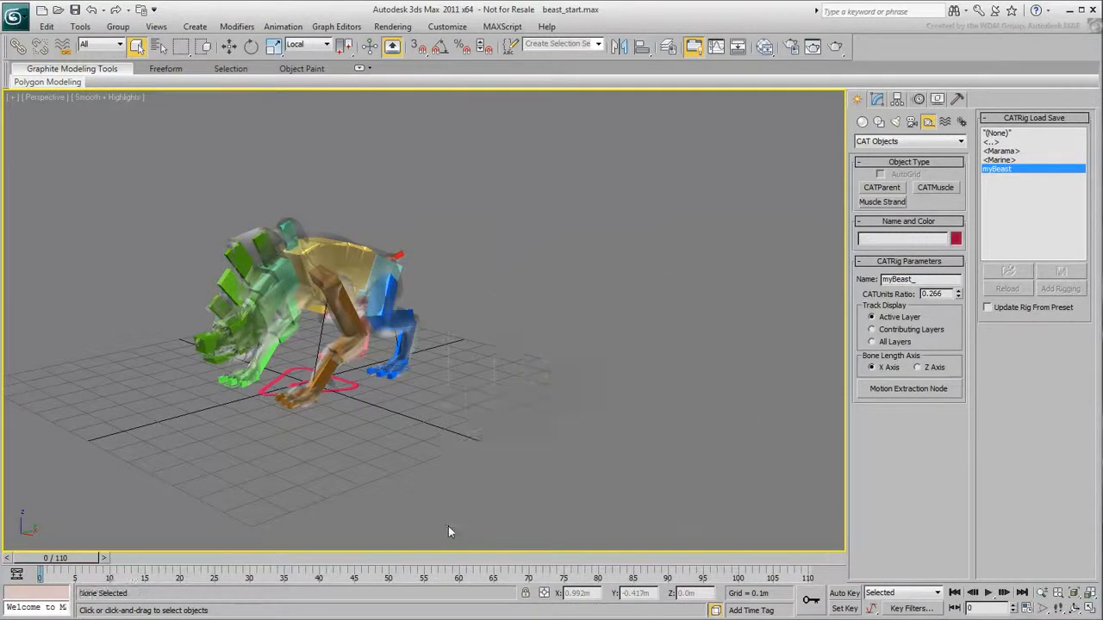
Unfreeze all objects and turn off the see-through display of the beast mesh.
{"action": "middle_click_drag", "start_coordinate": [357, 448], "coordinate": [453, 455]}
{"action": "scroll", "coordinate": [453, 455], "scroll_direction": "up", "scroll_amount": 3}
{"action": "middle_click_drag", "start_coordinate": [498, 483], "coordinate": [517, 474]}
{"action": "right_click", "coordinate": [634, 337]}
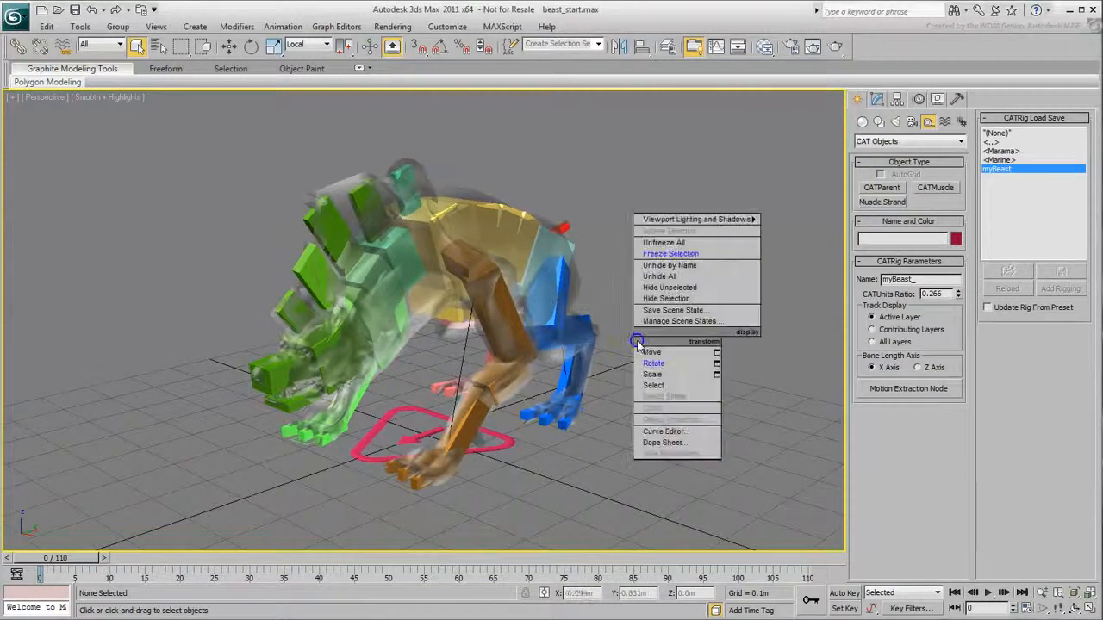
{"action": "left_click", "coordinate": [681, 243]}
{"action": "key", "text": "alt+x"}
{"action": "left_click", "coordinate": [576, 287]}
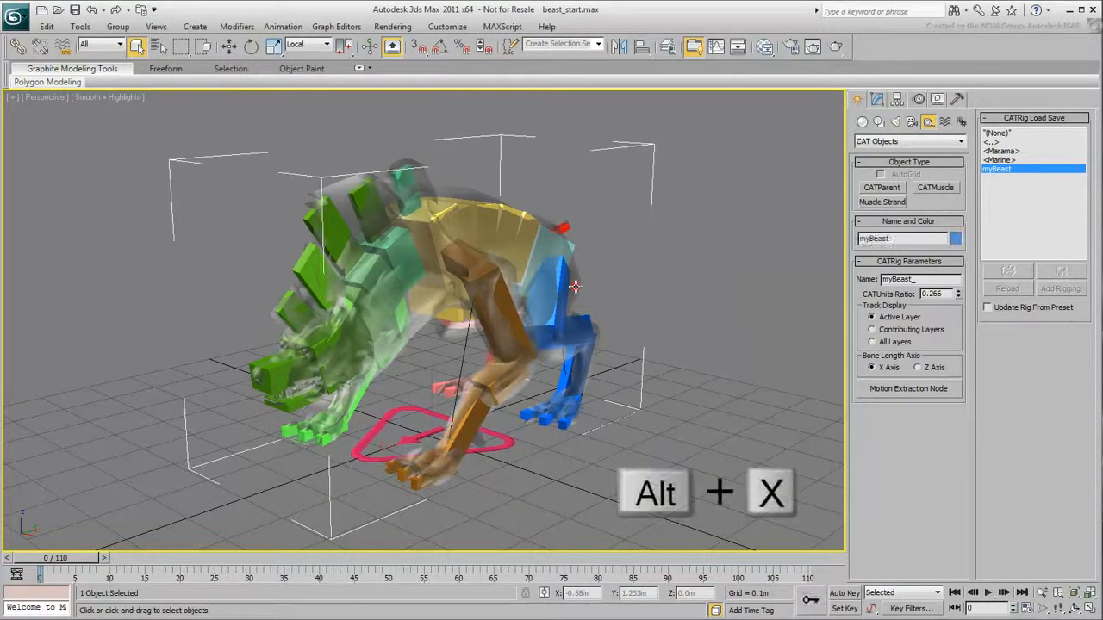
{"action": "key", "text": "alt+x"}
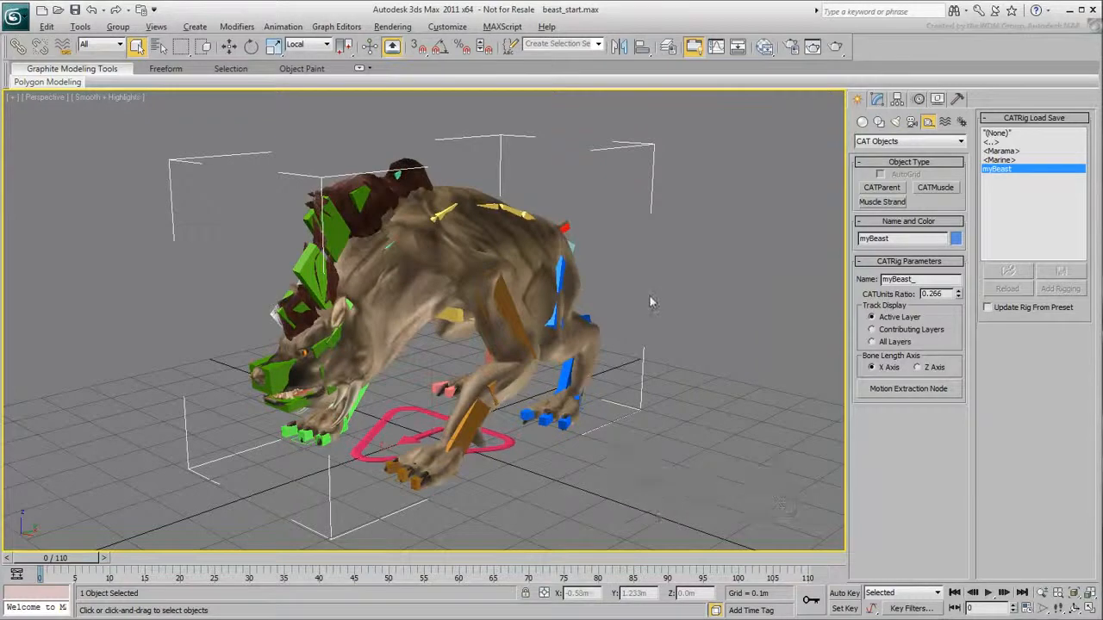
{"action": "middle_click_drag", "start_coordinate": [648, 294], "coordinate": [649, 298]}
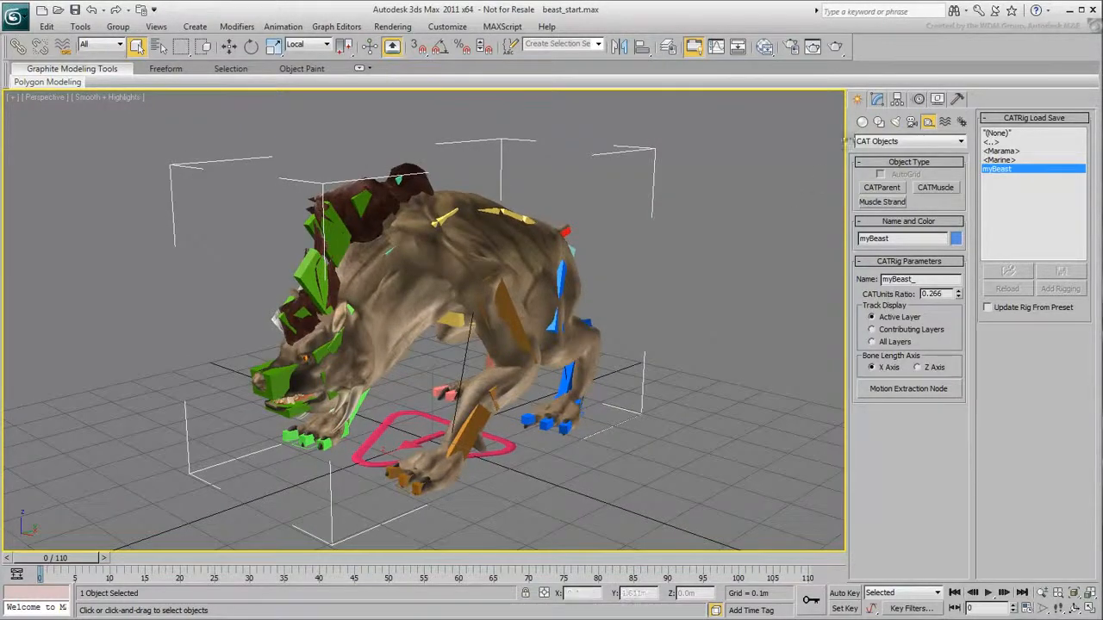
Apply a Skin modifier to the beast mesh.
{"action": "left_click", "coordinate": [877, 98]}
{"action": "left_click", "coordinate": [905, 137]}
{"action": "scroll", "coordinate": [901, 345], "scroll_direction": "down", "scroll_amount": 10}
{"action": "left_click", "coordinate": [896, 456]}
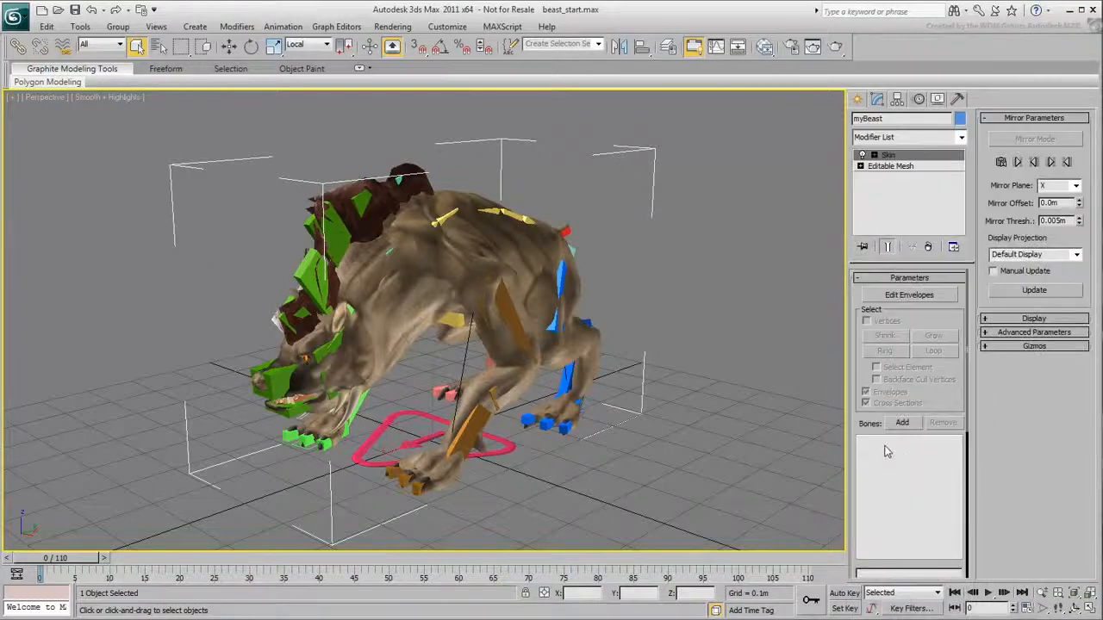
Add myBeast_Pelvis and its entire hierarchy of child bones to the Skin modifier, leaving out the parent and leg platforms.
{"action": "left_click", "coordinate": [901, 423]}
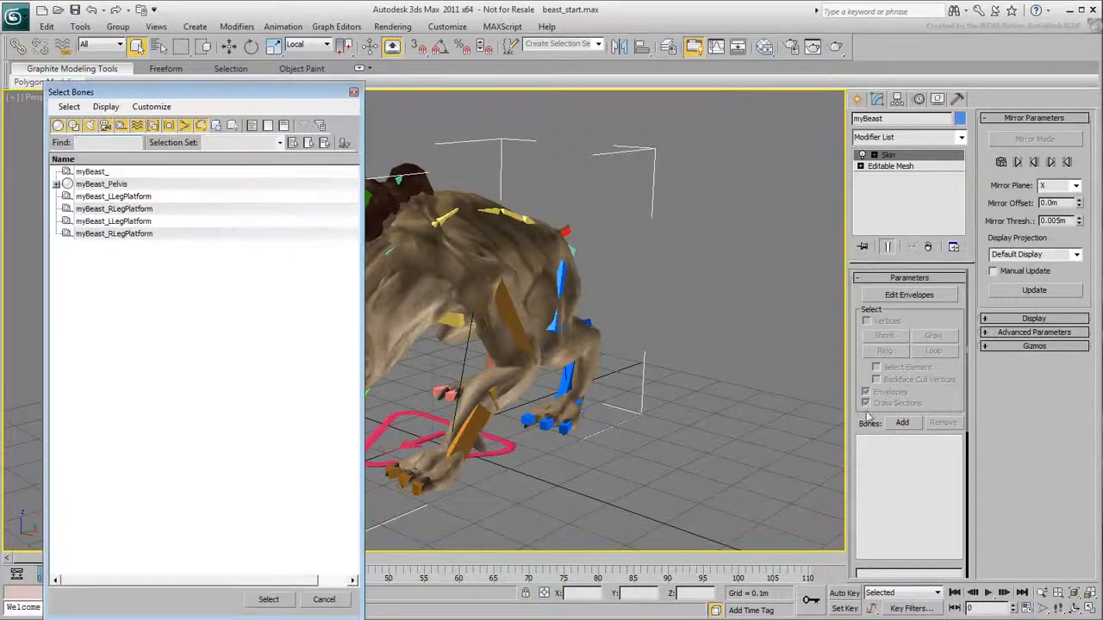
{"action": "left_click", "coordinate": [56, 184]}
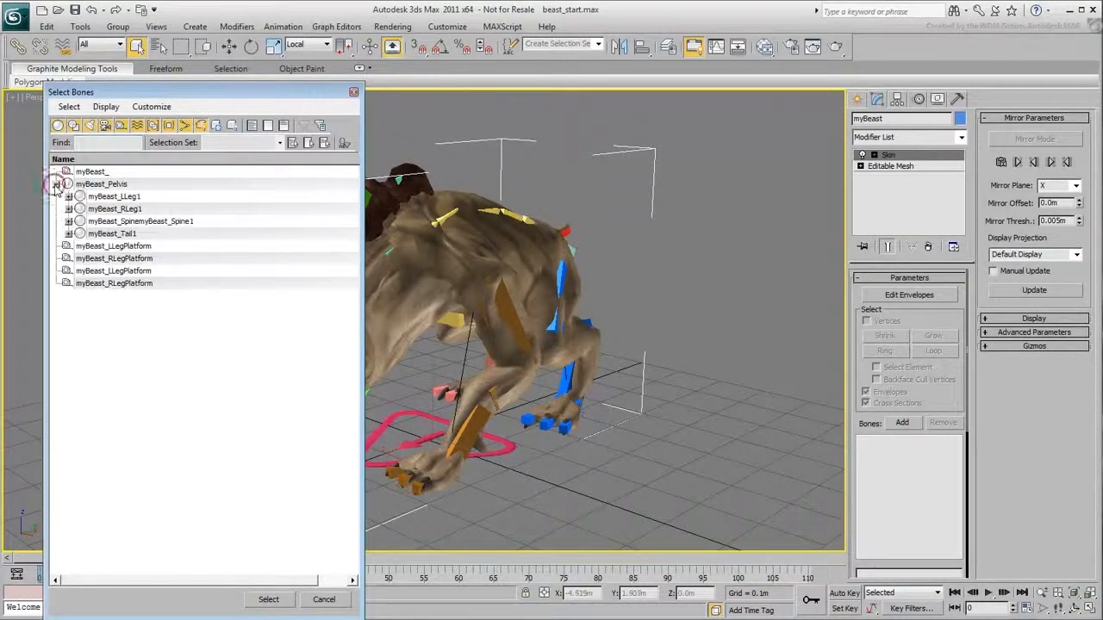
{"action": "double_click", "coordinate": [118, 187]}
{"action": "key", "text": "ctrl+c"}
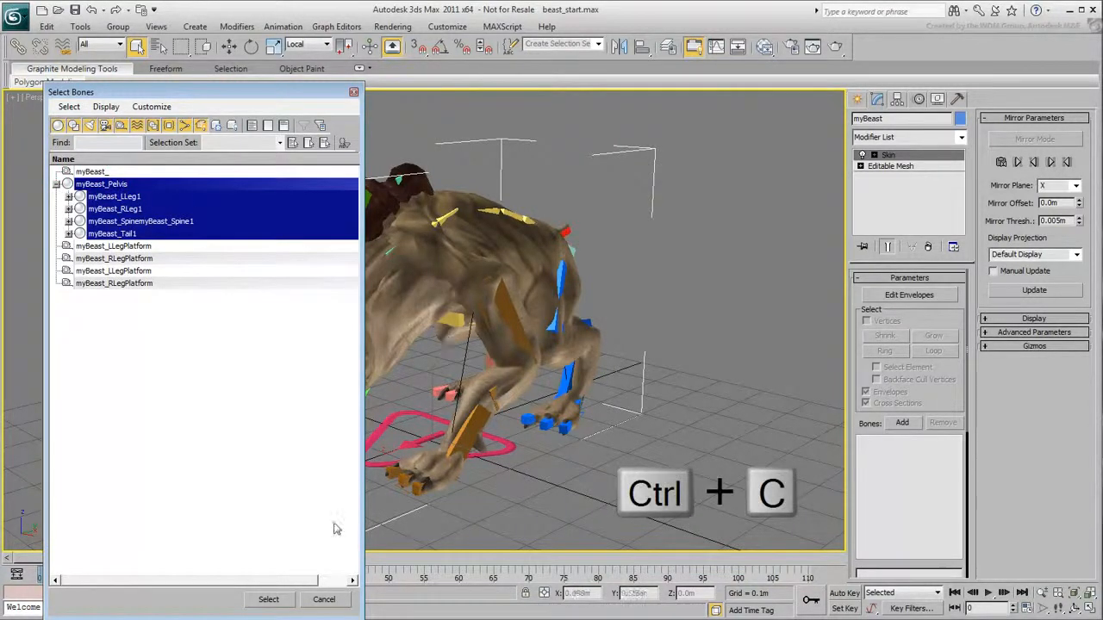
{"action": "left_click", "coordinate": [267, 599]}
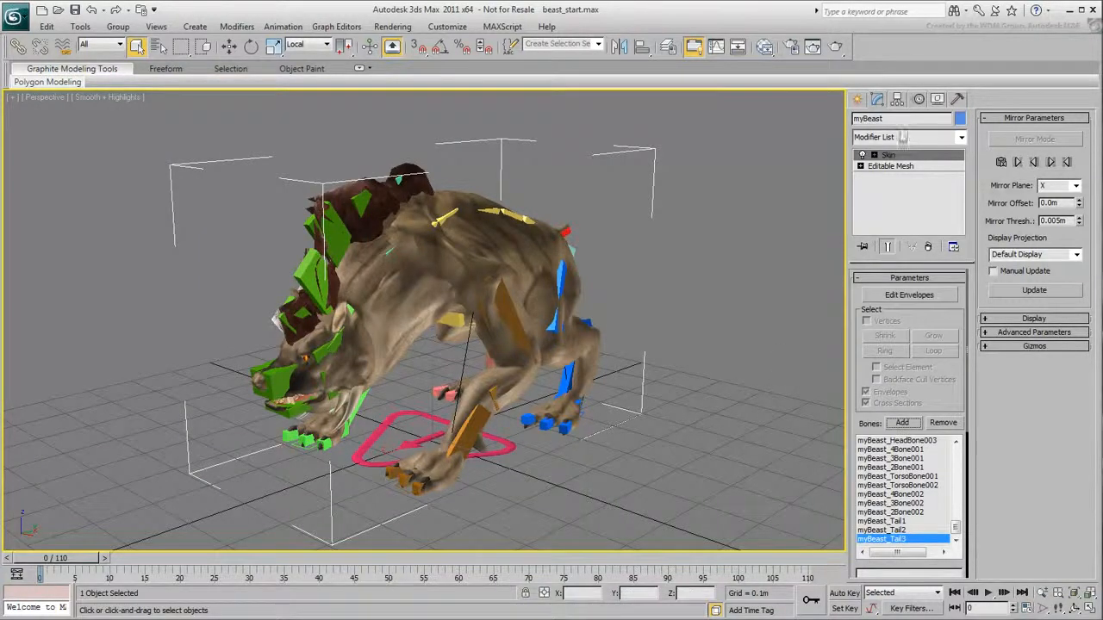
Add a CATMotion layer to the beast's CAT parent and switch the rig from Setup to Animation mode.
{"action": "left_click", "coordinate": [918, 100]}
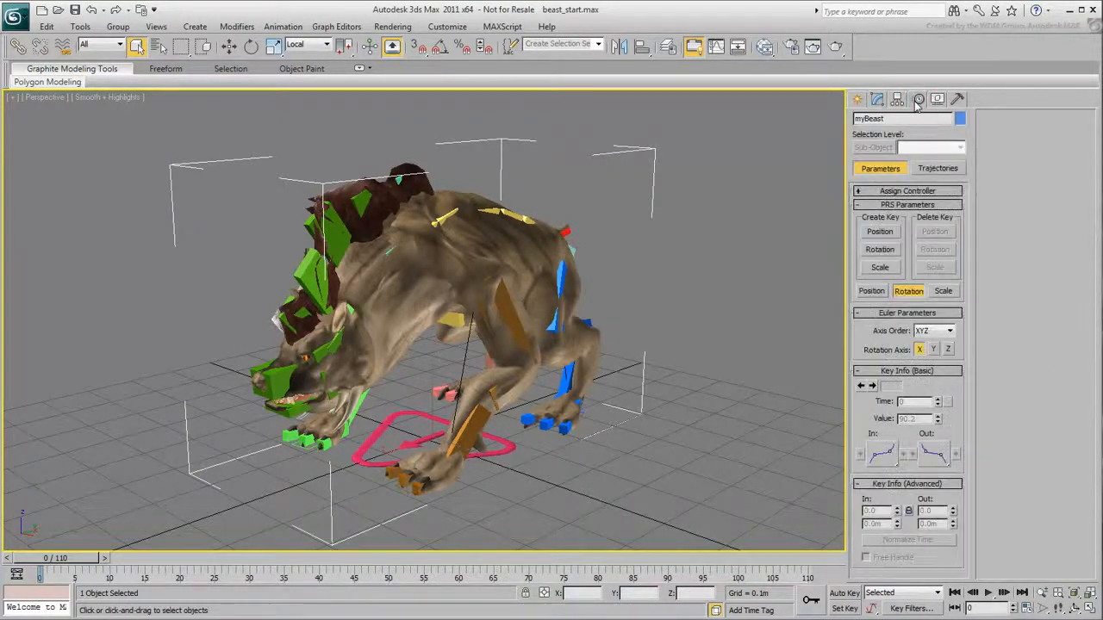
{"action": "left_click", "coordinate": [502, 450]}
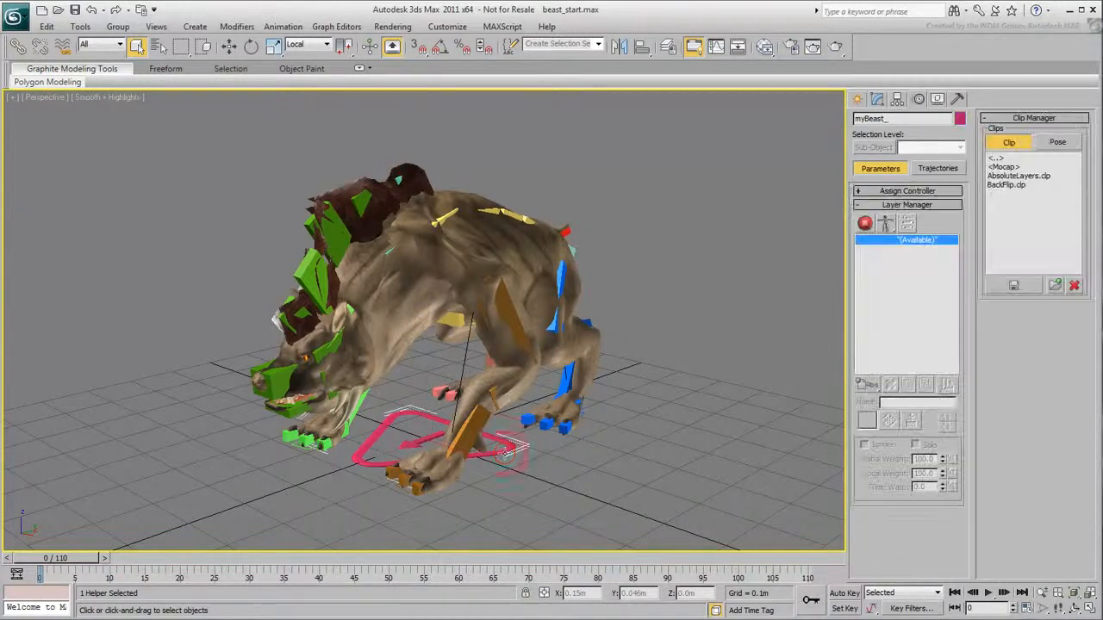
{"action": "left_click_drag", "start_coordinate": [866, 385], "coordinate": [869, 461]}
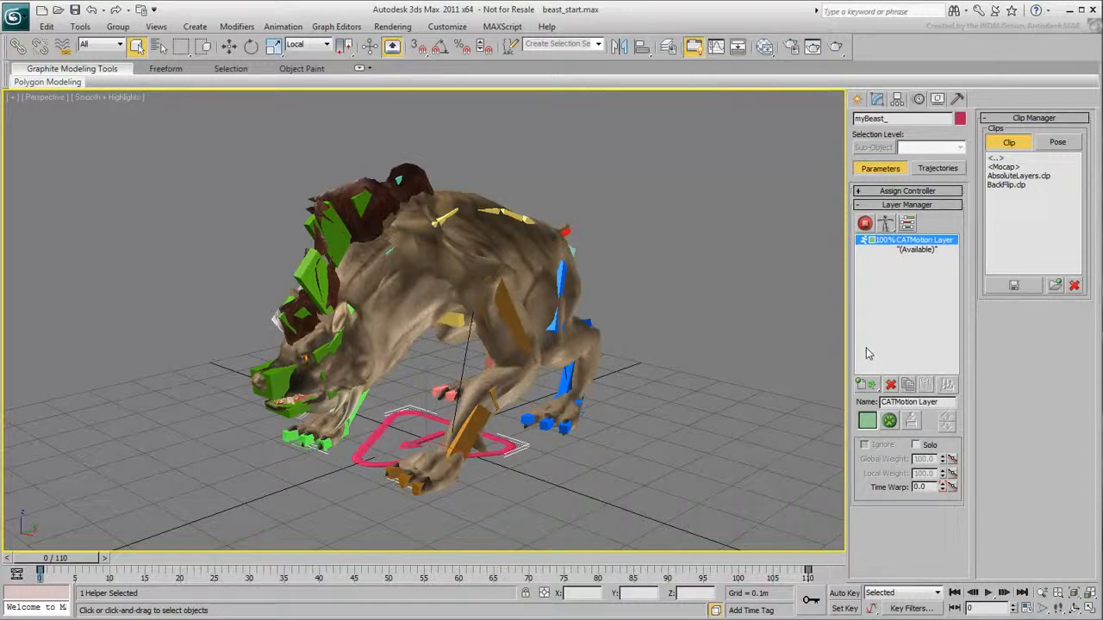
{"action": "left_click", "coordinate": [866, 224]}
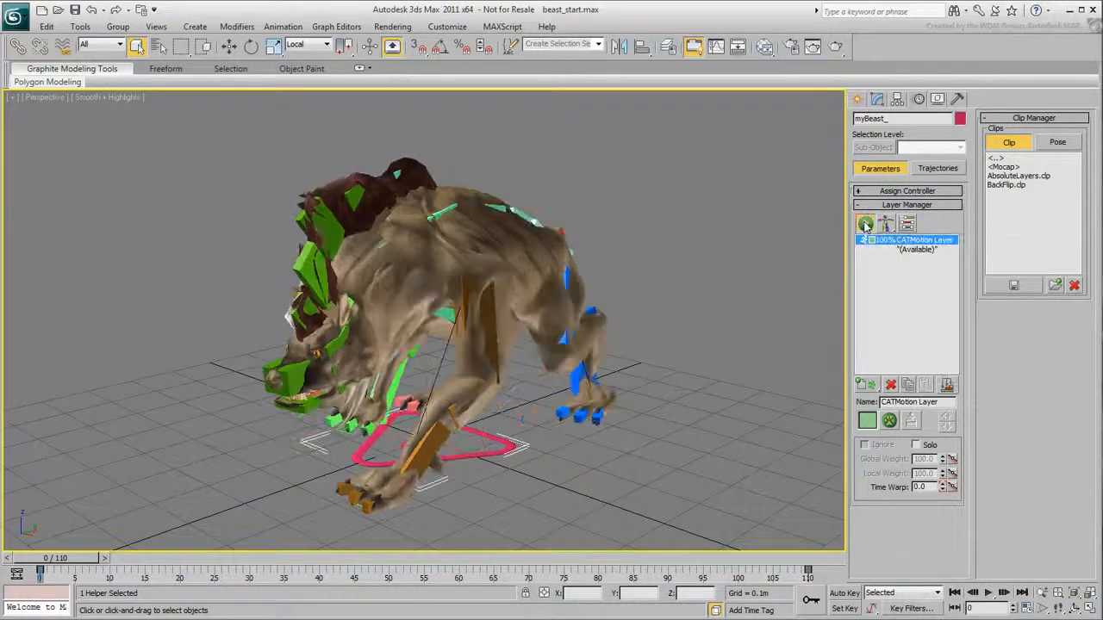
Play back the walk cycle and examine the skinned beast's deformation from both sides.
{"action": "left_click", "coordinate": [989, 594]}
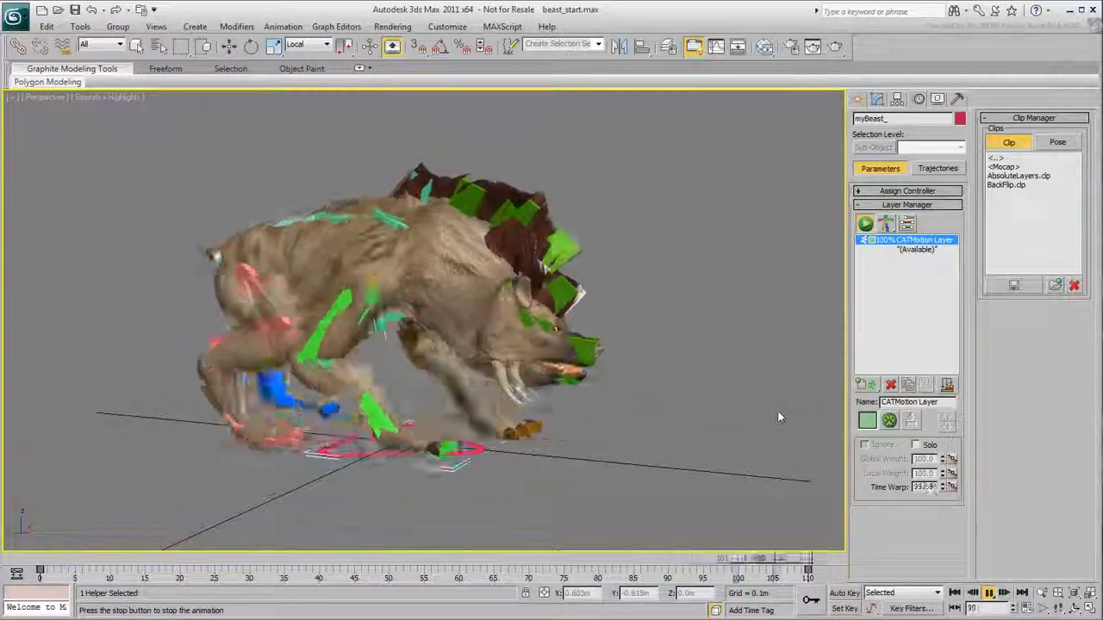
{"action": "middle_click_drag", "start_coordinate": [621, 420], "coordinate": [340, 428], "text": "alt"}
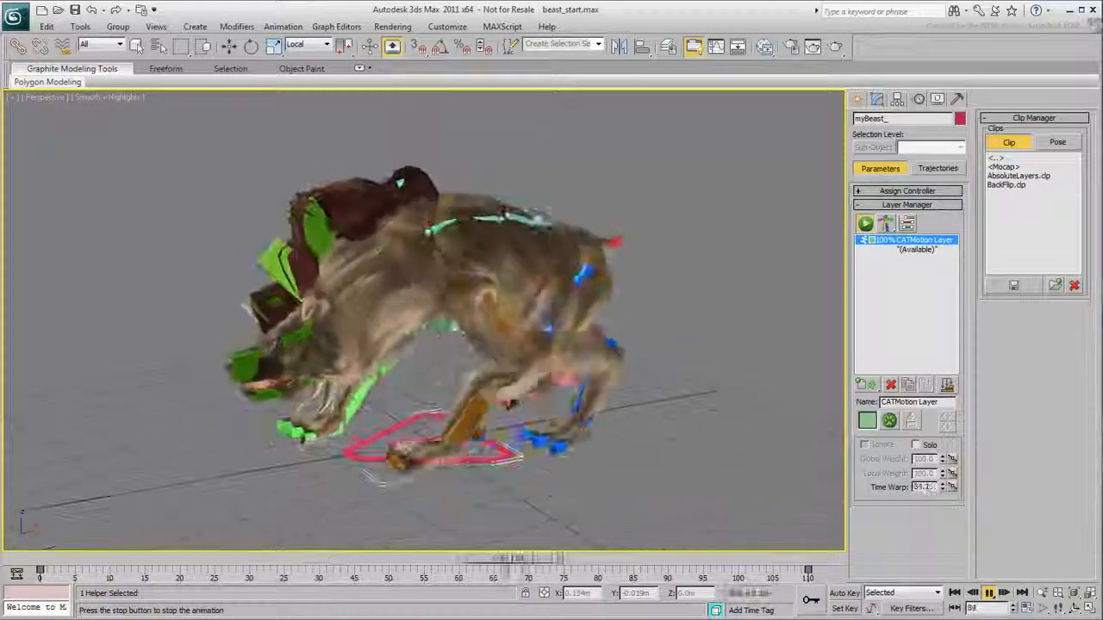
{"action": "key", "text": "Escape"}
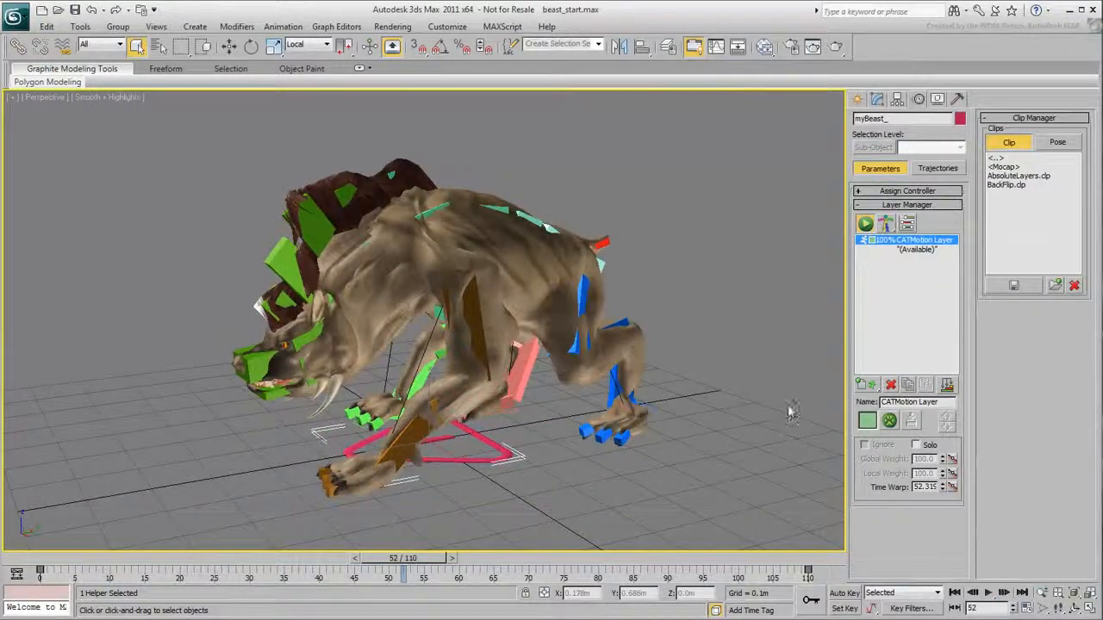
Return the rig to Setup mode and delete the CATMotion layer.
{"action": "left_click", "coordinate": [865, 224]}
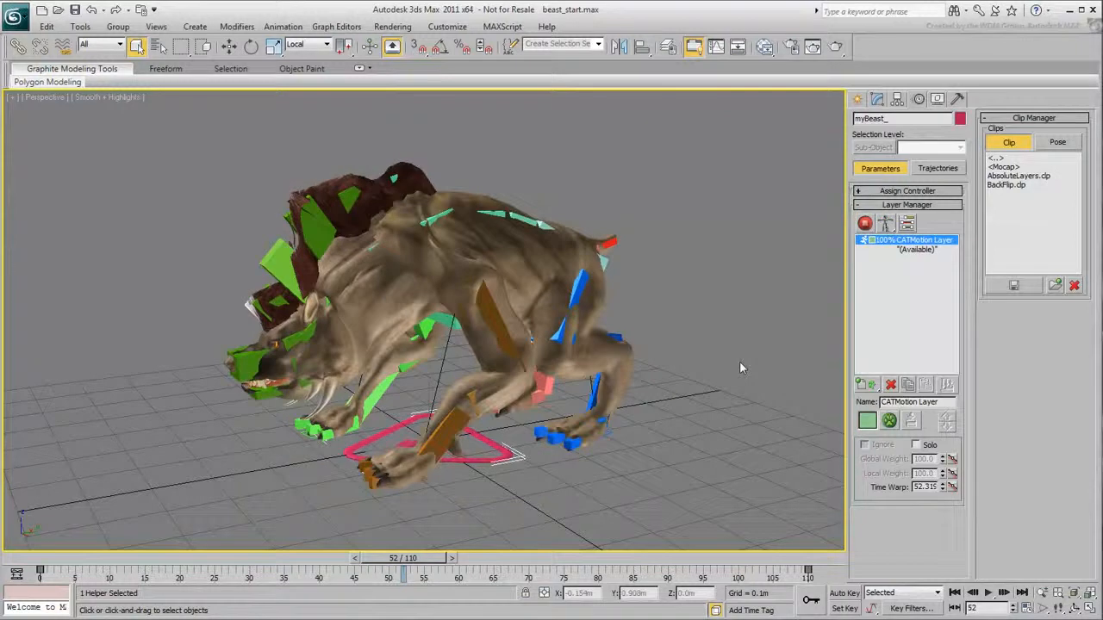
{"action": "left_click", "coordinate": [891, 387]}
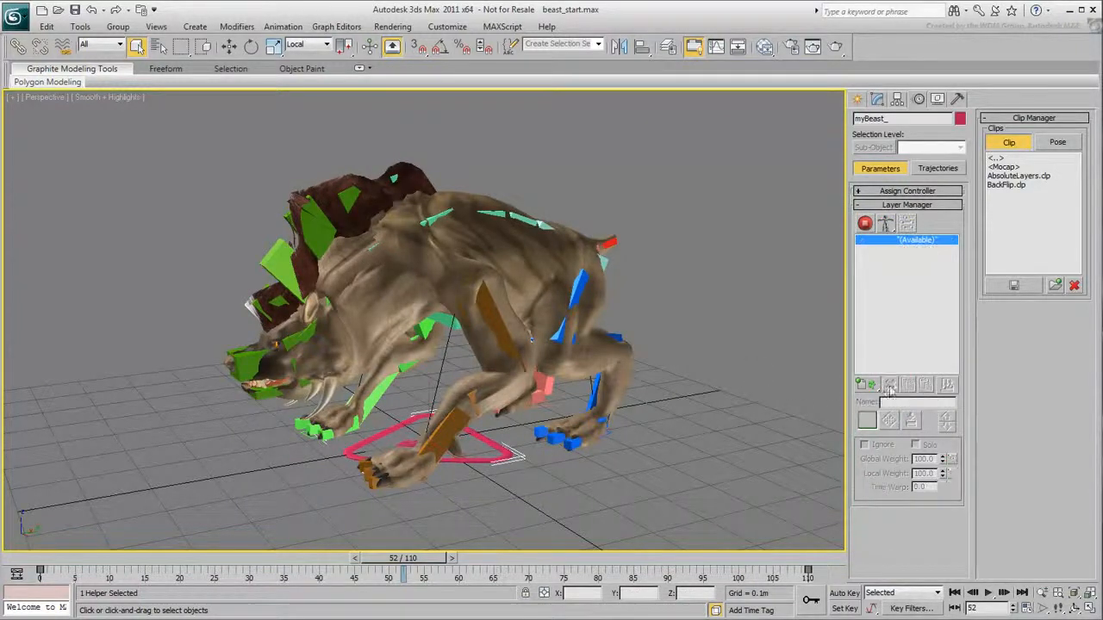